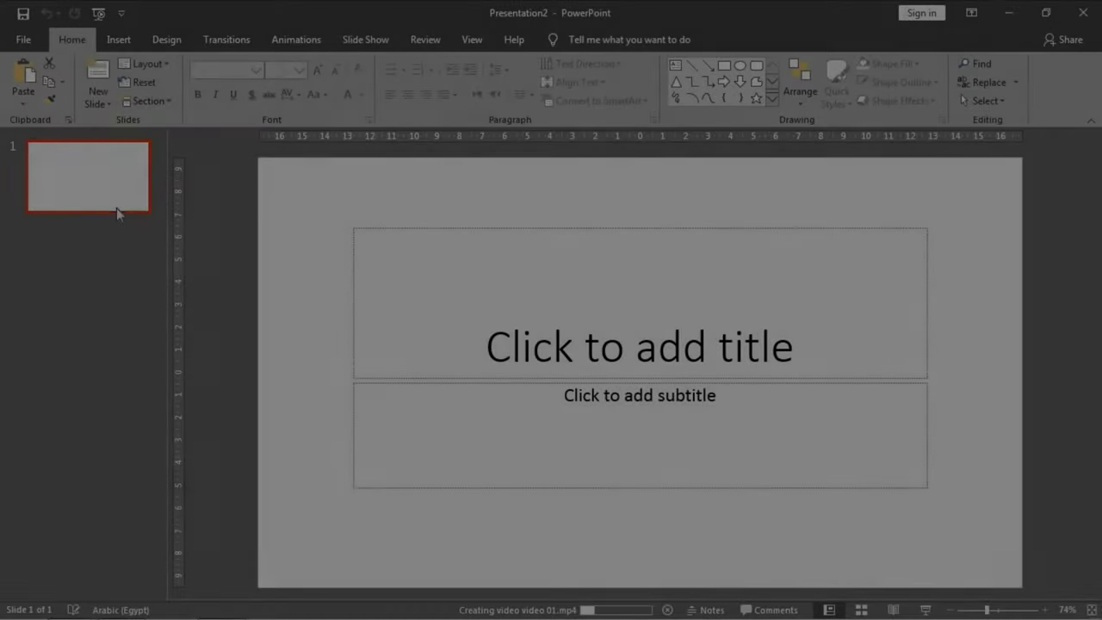
- Change the first slide's layout to Blank
{"action": "right_click", "coordinate": [116, 208]}
{"action": "mouse_move", "coordinate": [212, 375]}
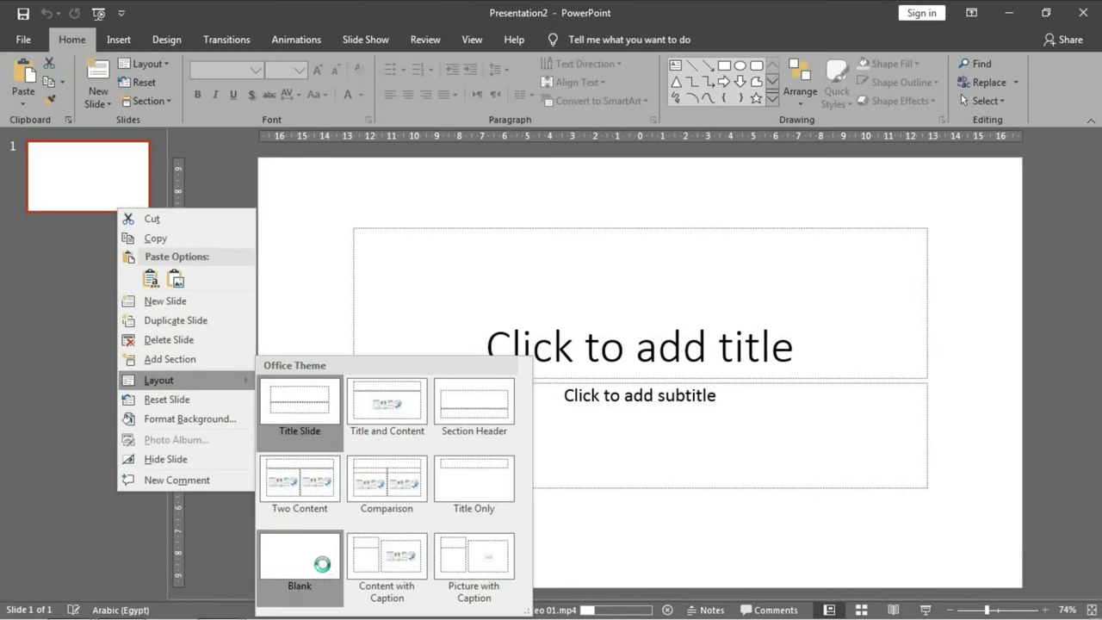
{"action": "left_click", "coordinate": [322, 566]}
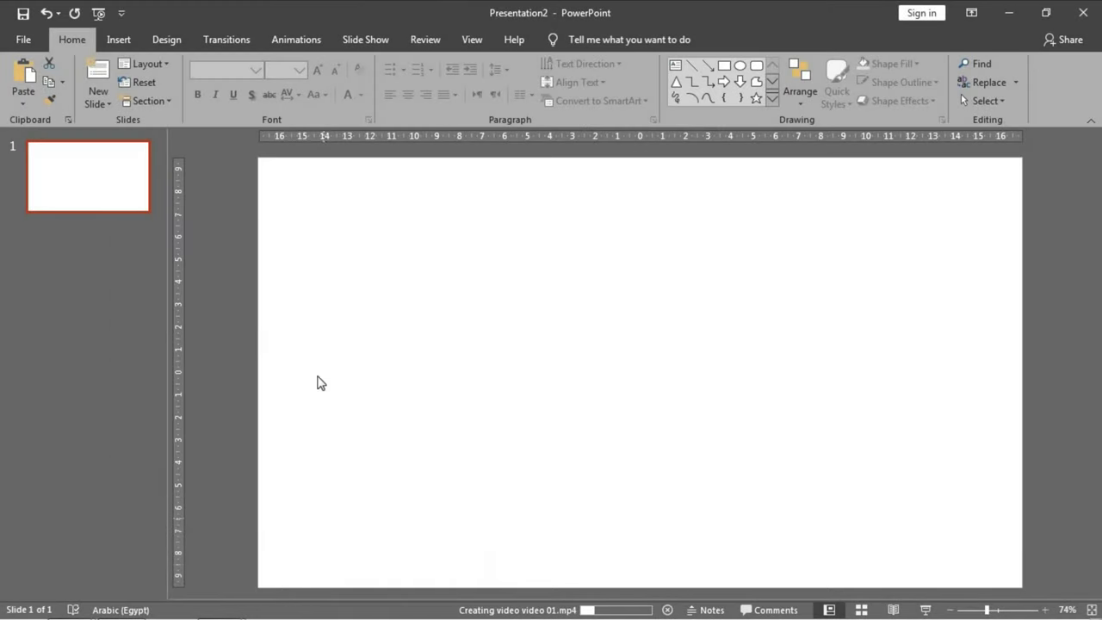
- Format the slide background with a solid dark gray fill
{"action": "right_click", "coordinate": [567, 249]}
{"action": "left_click", "coordinate": [643, 373]}
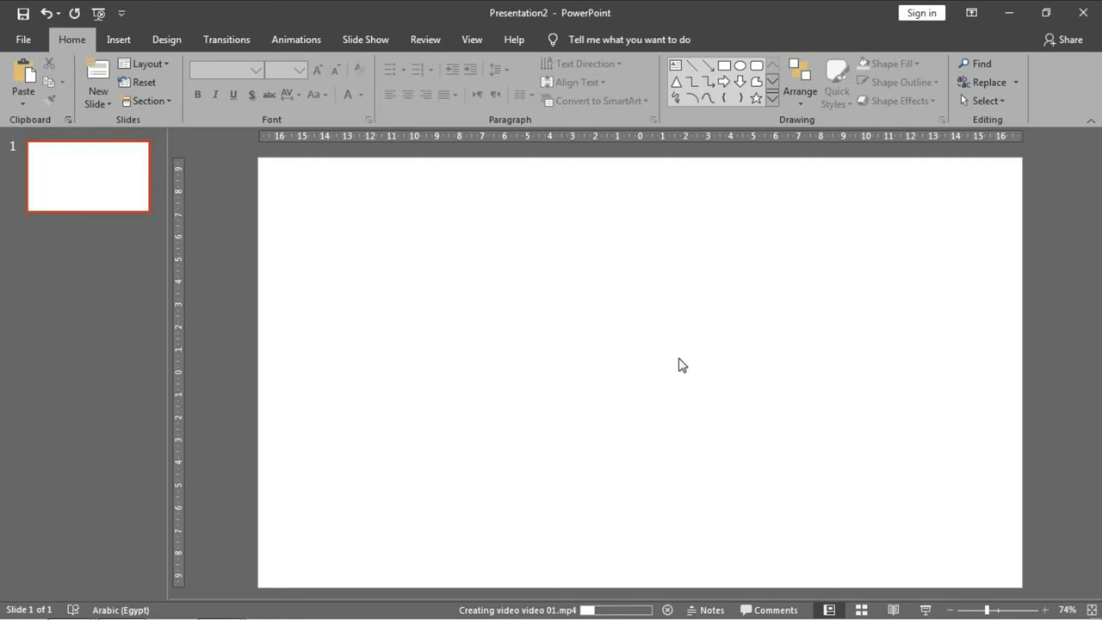
{"action": "left_click", "coordinate": [1068, 340]}
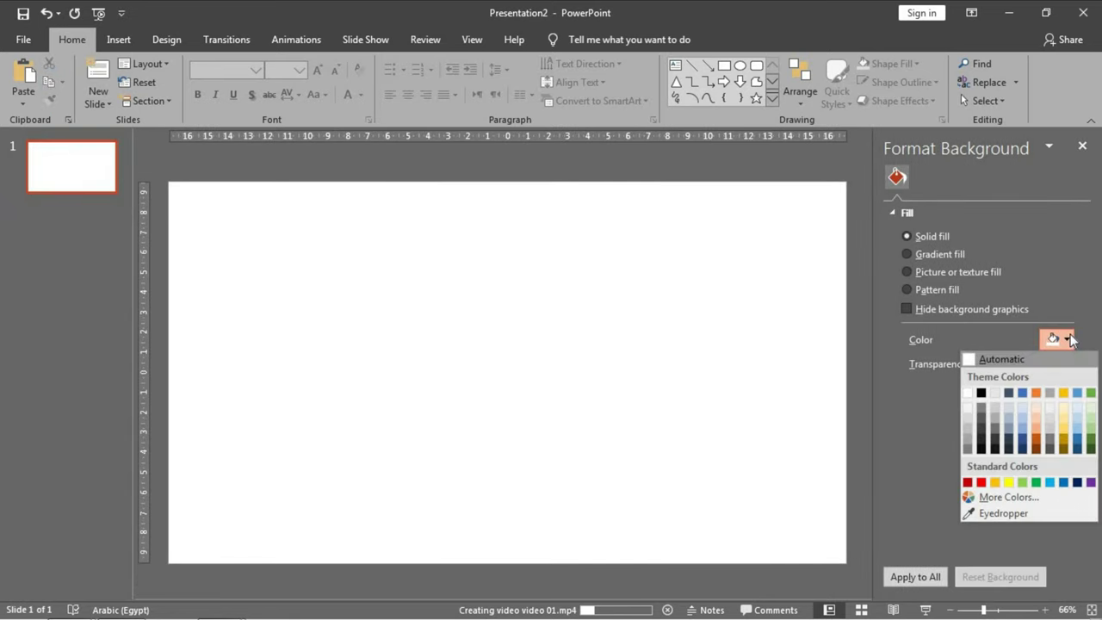
{"action": "left_click", "coordinate": [996, 444]}
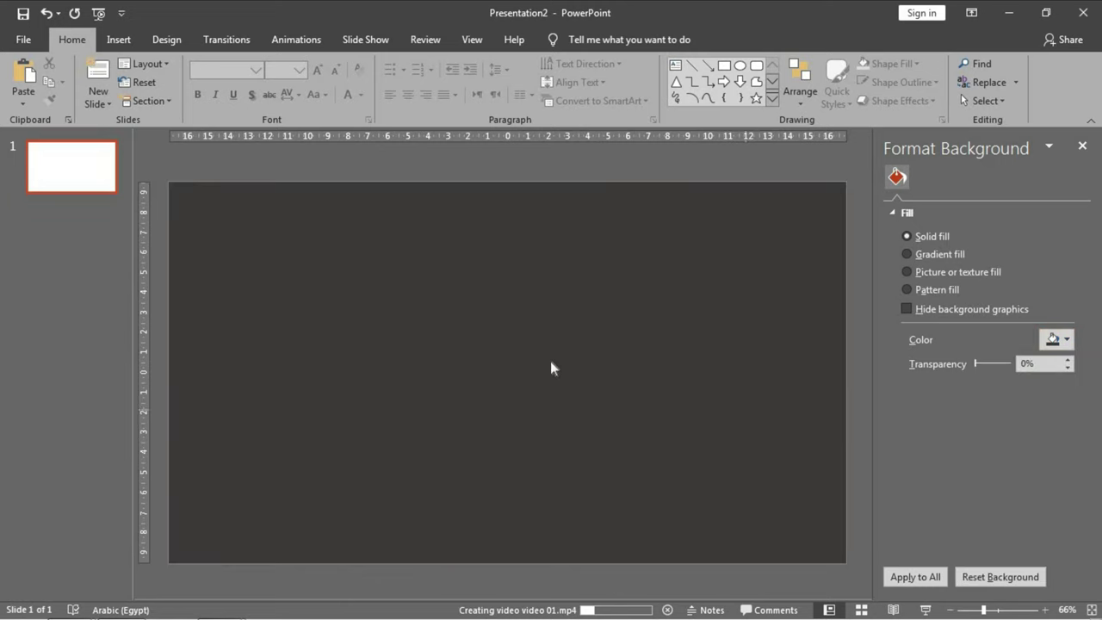
{"action": "left_click", "coordinate": [1088, 154]}
- Draw a circle about 10.3 cm in diameter and place it in the middle of the slide
{"action": "left_click", "coordinate": [741, 67]}
{"action": "left_click_drag", "start_coordinate": [744, 280], "coordinate": [511, 465]}
{"action": "left_click_drag", "start_coordinate": [630, 413], "coordinate": [645, 389]}
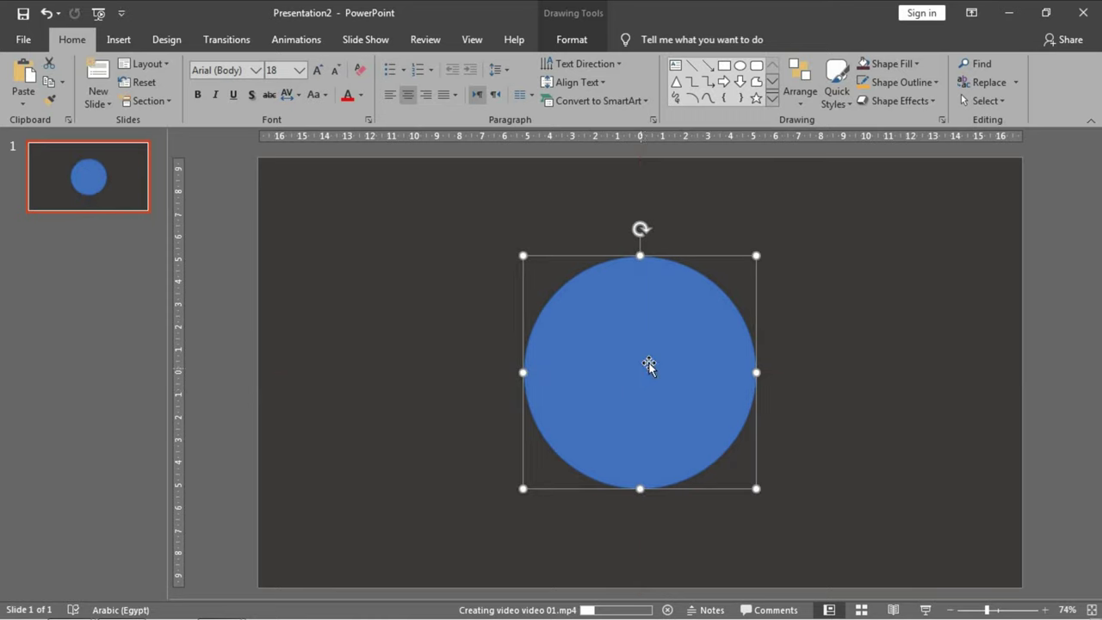
- Set the circle's outline color to black
{"action": "left_click", "coordinate": [571, 40]}
{"action": "left_click", "coordinate": [431, 83]}
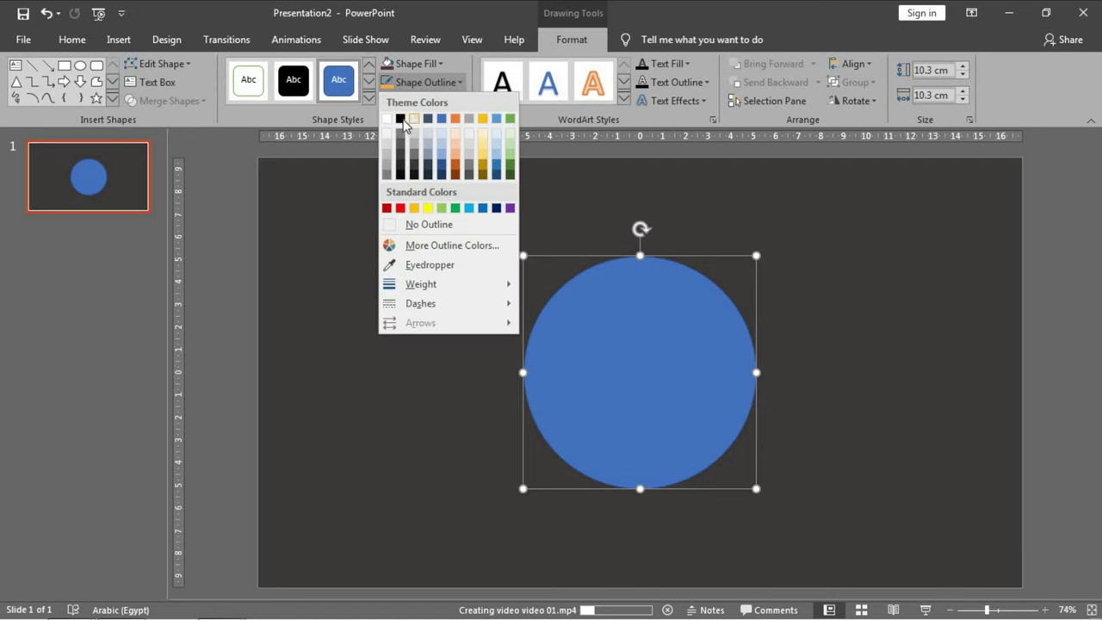
{"action": "left_click", "coordinate": [399, 117]}
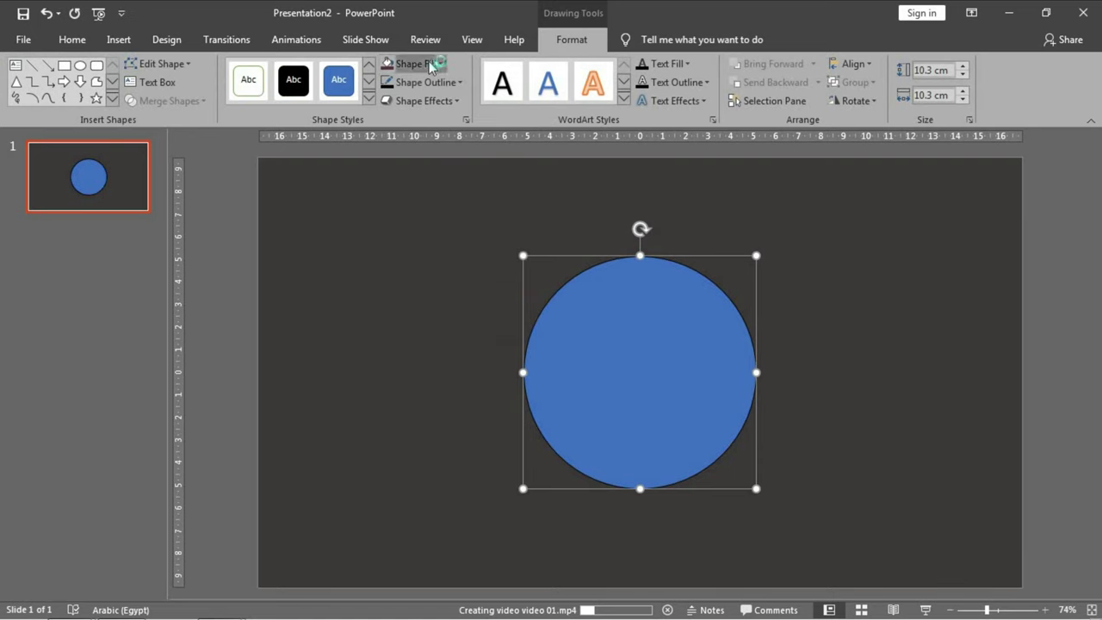
- Fill the circle with light gray and apply the gradient variation that radiates from a darker center
{"action": "left_click", "coordinate": [429, 62]}
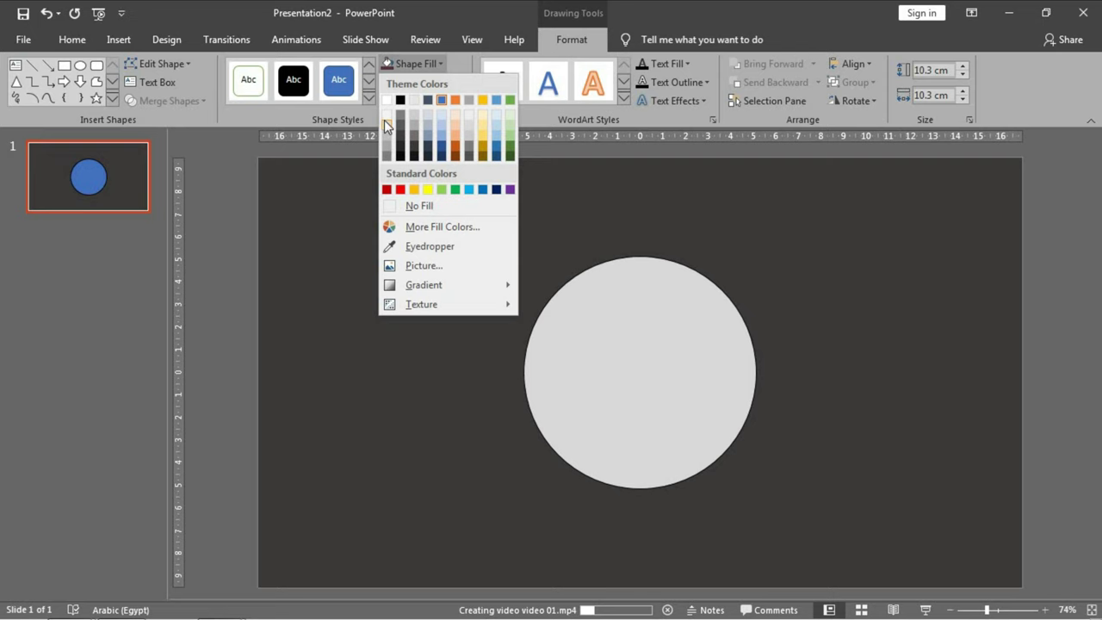
{"action": "left_click", "coordinate": [385, 127]}
{"action": "left_click", "coordinate": [423, 67]}
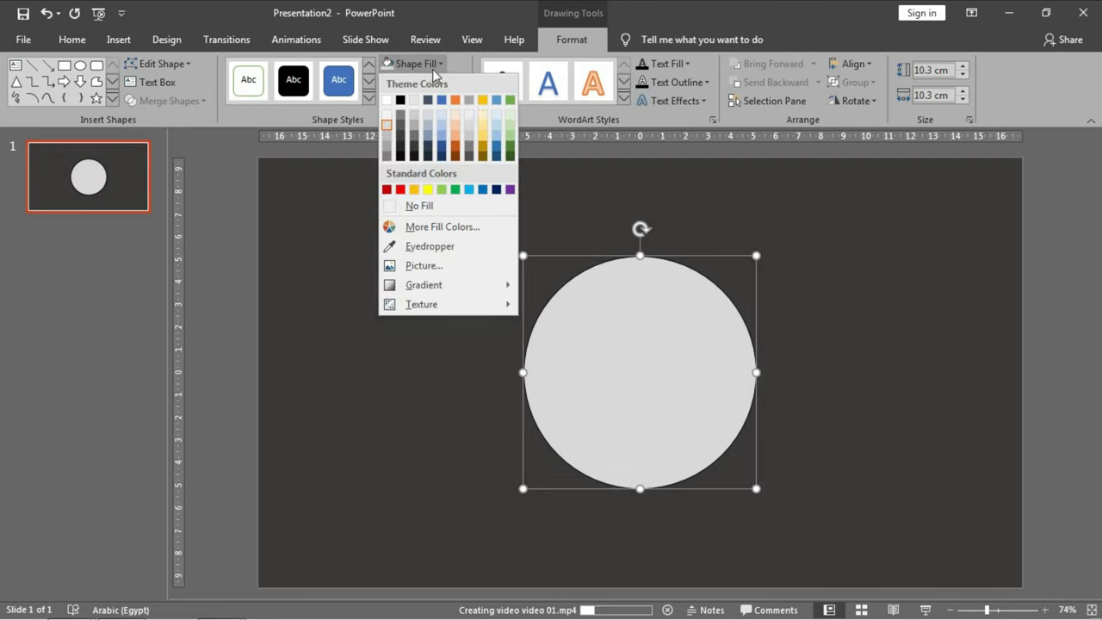
{"action": "mouse_move", "coordinate": [515, 295]}
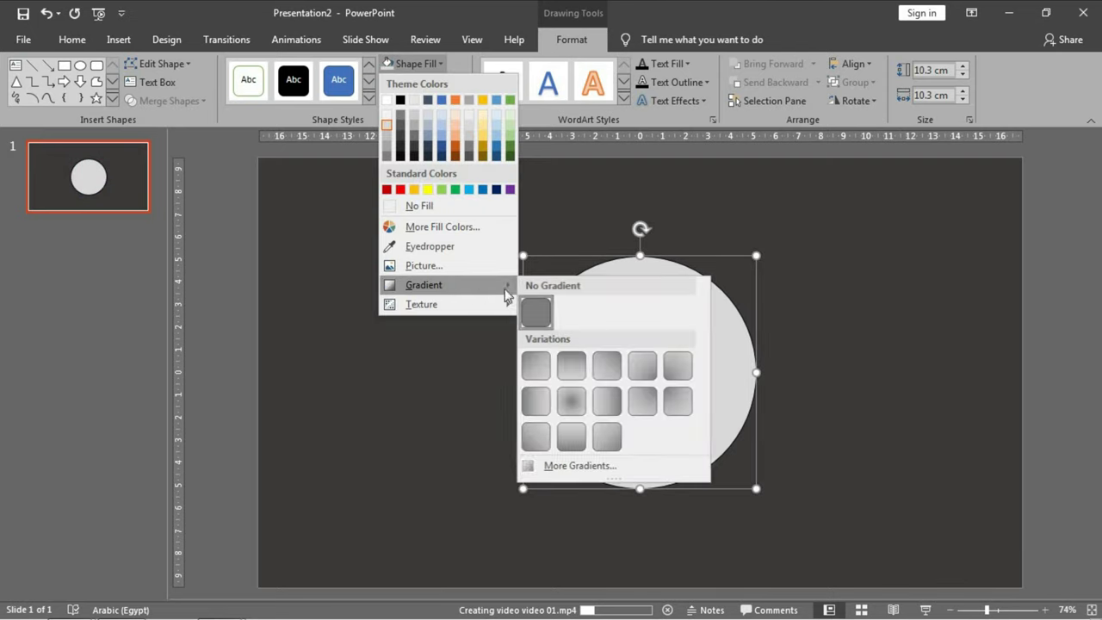
{"action": "left_click", "coordinate": [571, 401]}
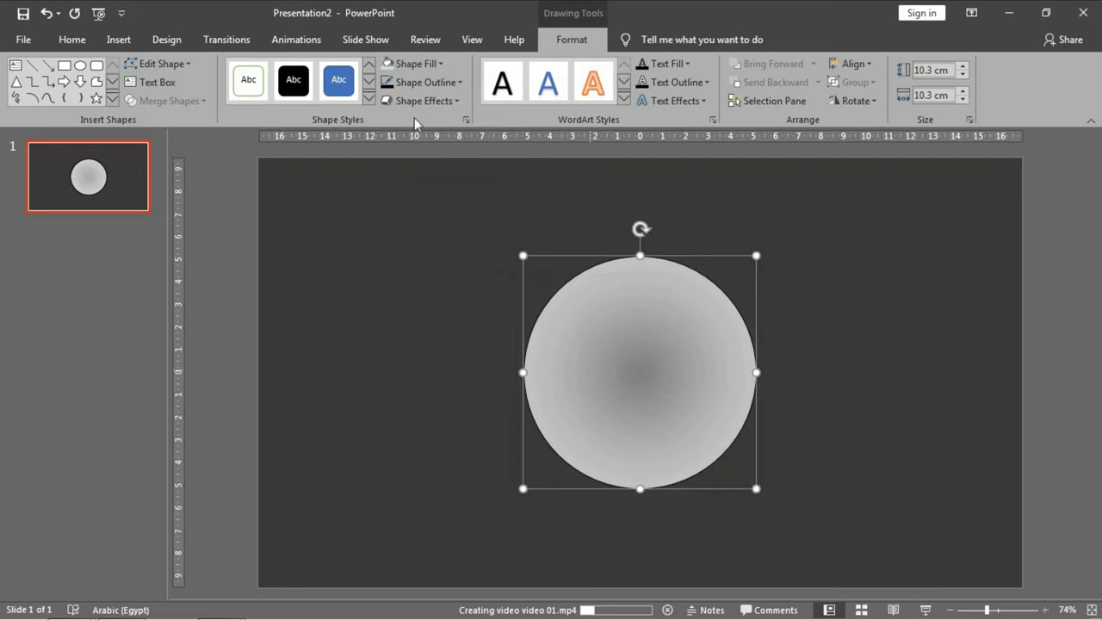
- Set the circle's outline weight to 4½ pt
{"action": "left_click", "coordinate": [438, 84]}
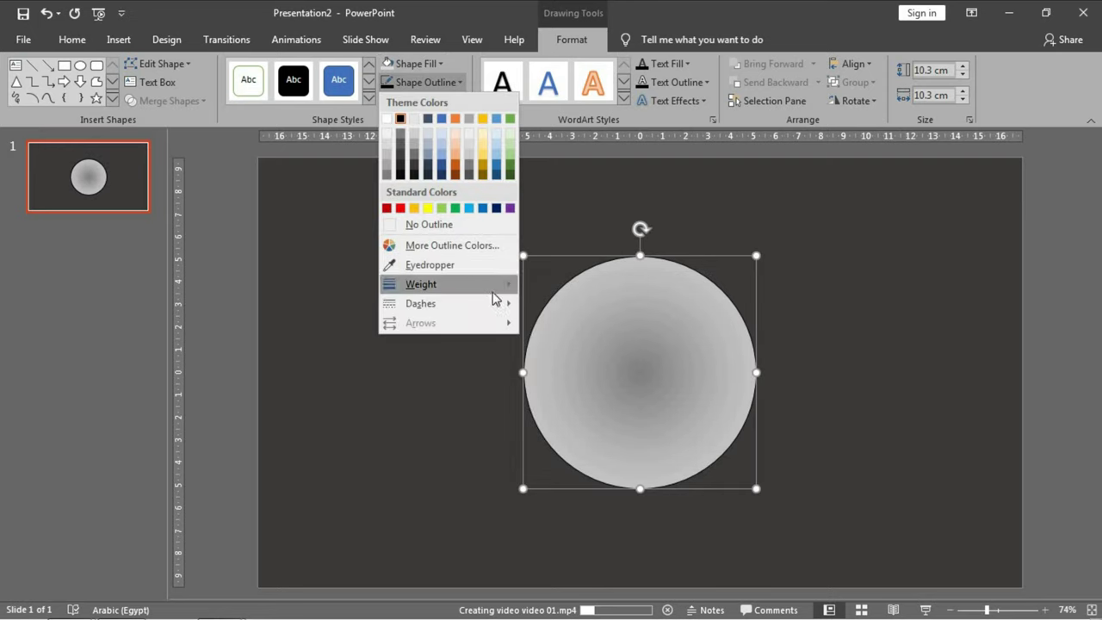
{"action": "mouse_move", "coordinate": [499, 289]}
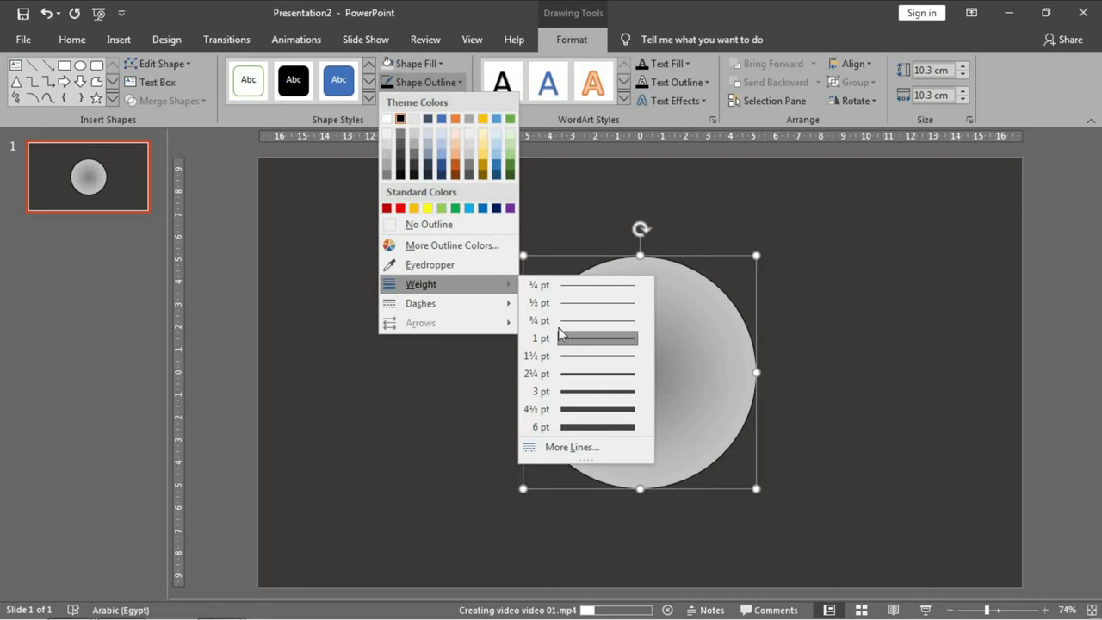
{"action": "left_click", "coordinate": [596, 415]}
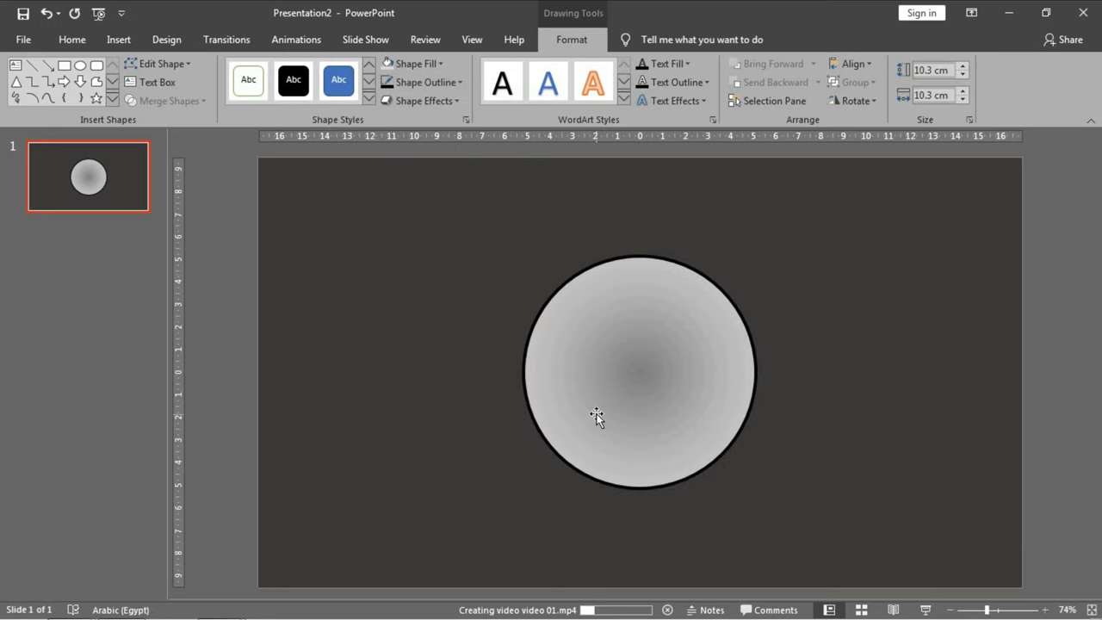
{"action": "left_click", "coordinate": [837, 323]}
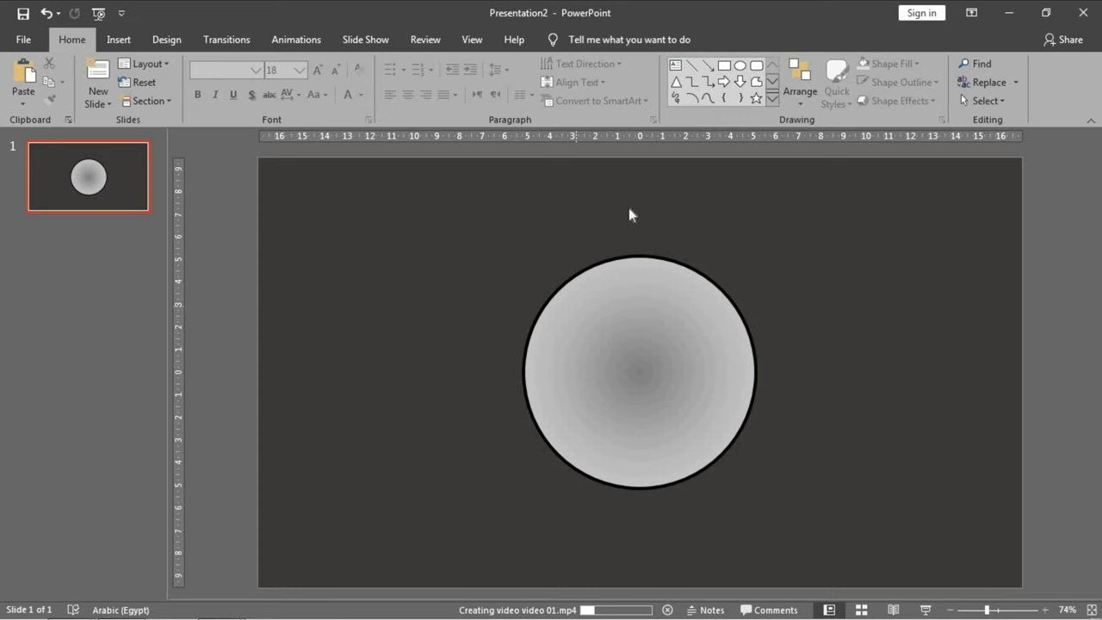
- Align the gray circle to the horizontal center and vertical middle of the slide
{"action": "scroll", "coordinate": [698, 298], "scroll_direction": "up", "scroll_amount": 7, "text": "ctrl"}
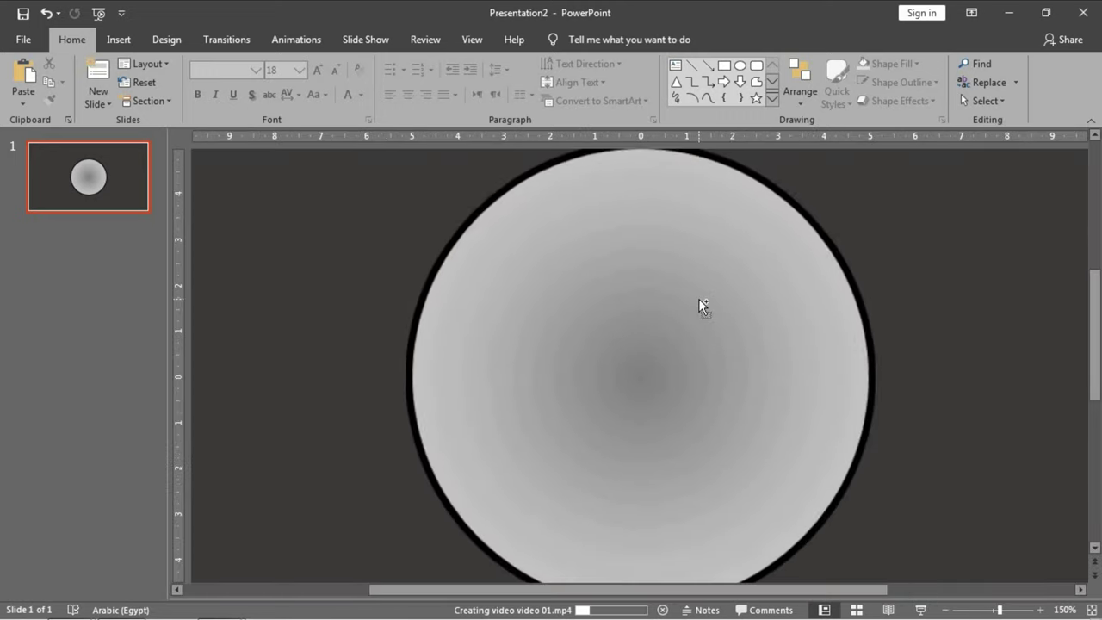
{"action": "scroll", "coordinate": [698, 298], "scroll_direction": "down", "scroll_amount": 10, "text": "ctrl"}
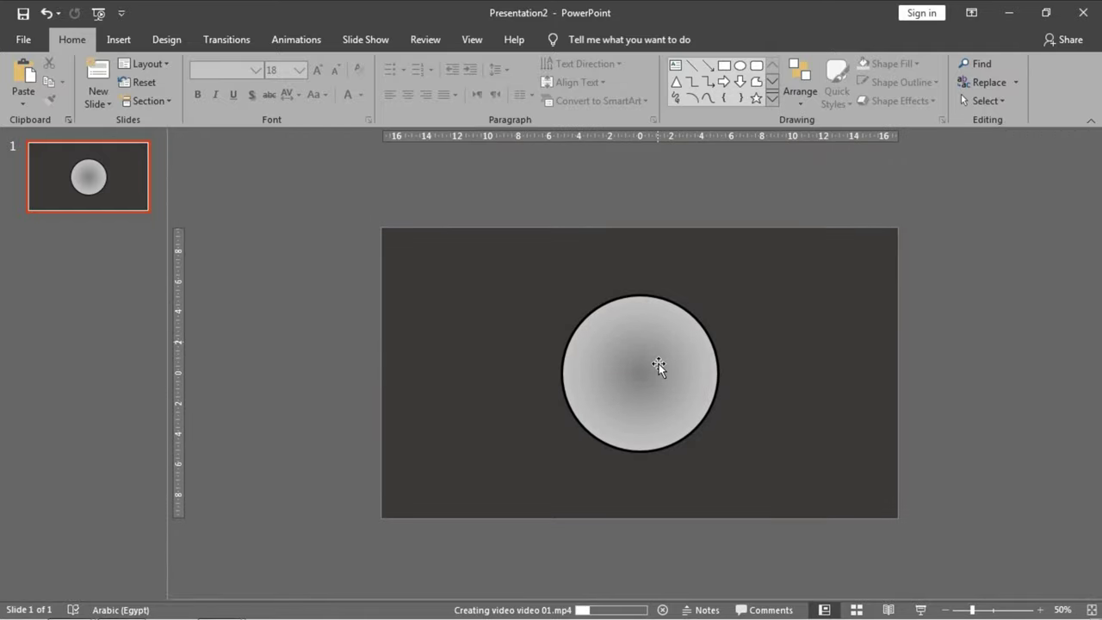
{"action": "left_click", "coordinate": [659, 364]}
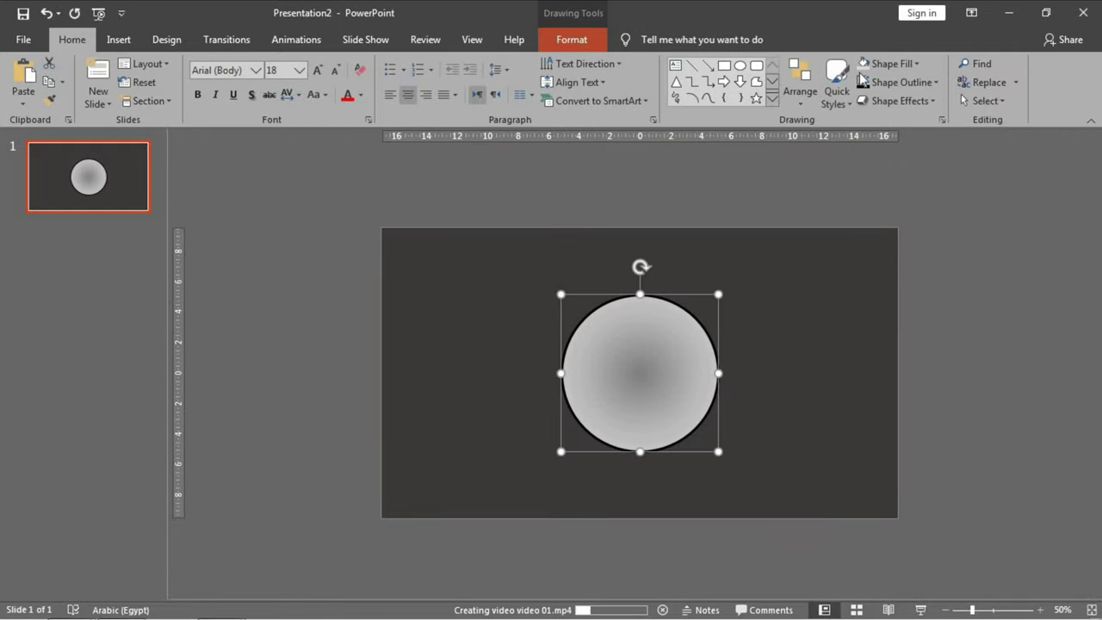
{"action": "left_click", "coordinate": [848, 64]}
{"action": "left_click", "coordinate": [866, 102]}
{"action": "left_click", "coordinate": [846, 65]}
{"action": "left_click", "coordinate": [878, 163]}
{"action": "left_click", "coordinate": [768, 217]}
- Draw a small circle about 1.32 cm in diameter just to the right of the gray circle
{"action": "left_click", "coordinate": [635, 355]}
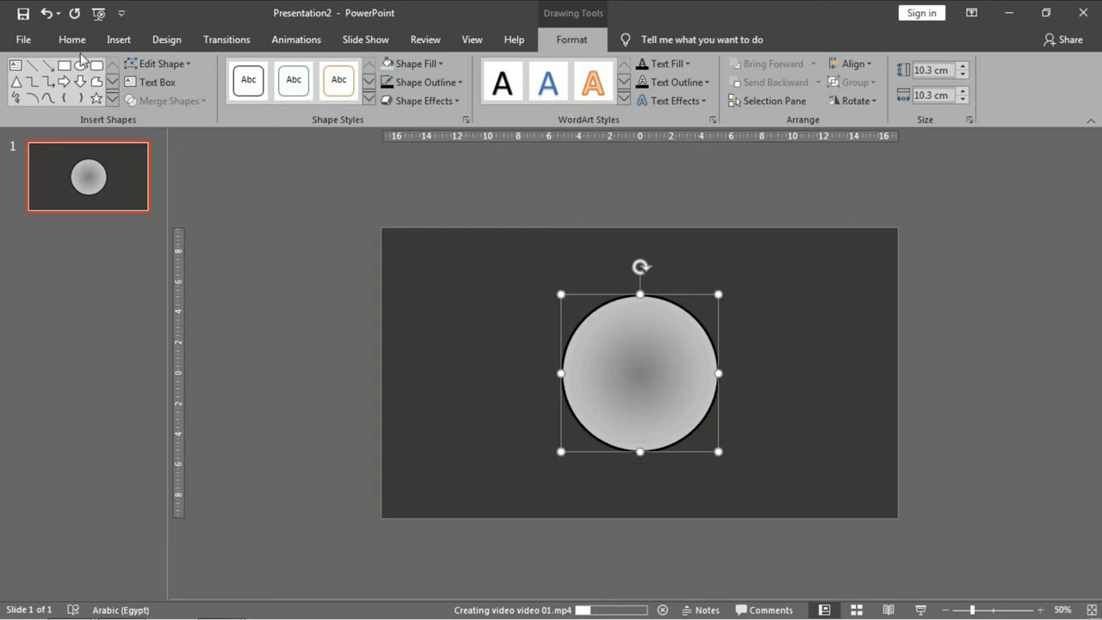
{"action": "left_click", "coordinate": [81, 67]}
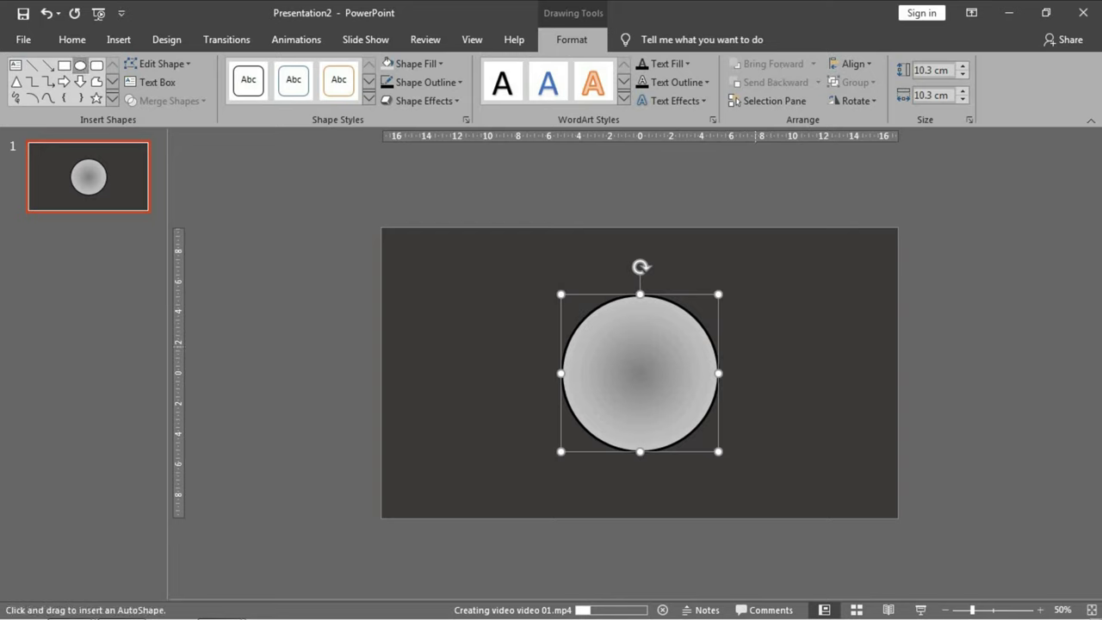
{"action": "left_click_drag", "start_coordinate": [736, 347], "coordinate": [755, 366]}
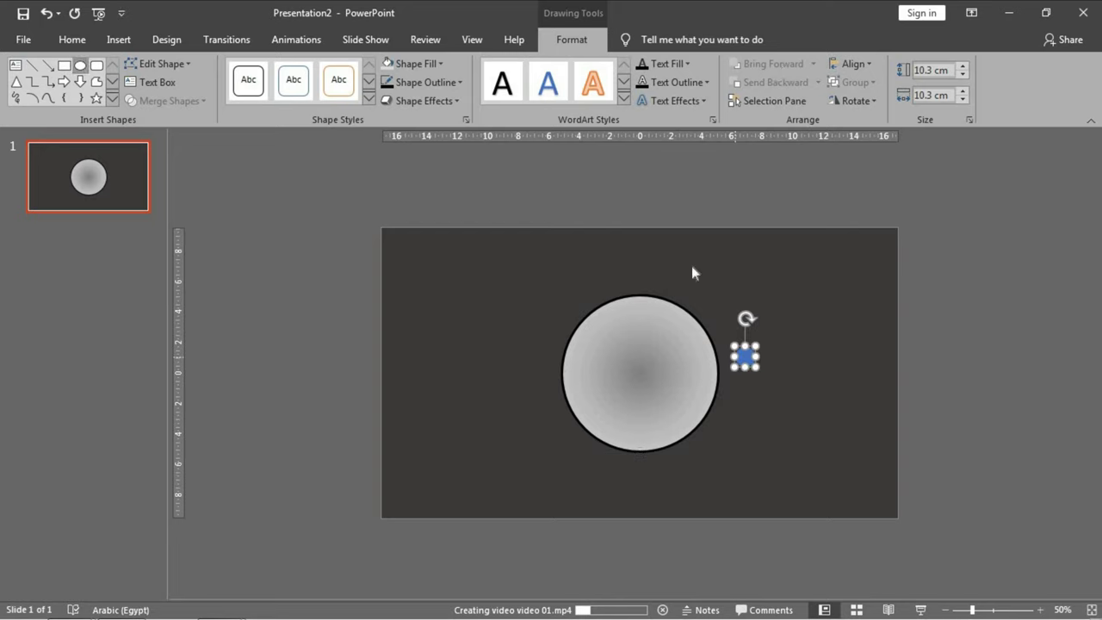
- Fill the small circle with black and remove its outline
{"action": "left_click", "coordinate": [418, 67]}
{"action": "left_click", "coordinate": [402, 95]}
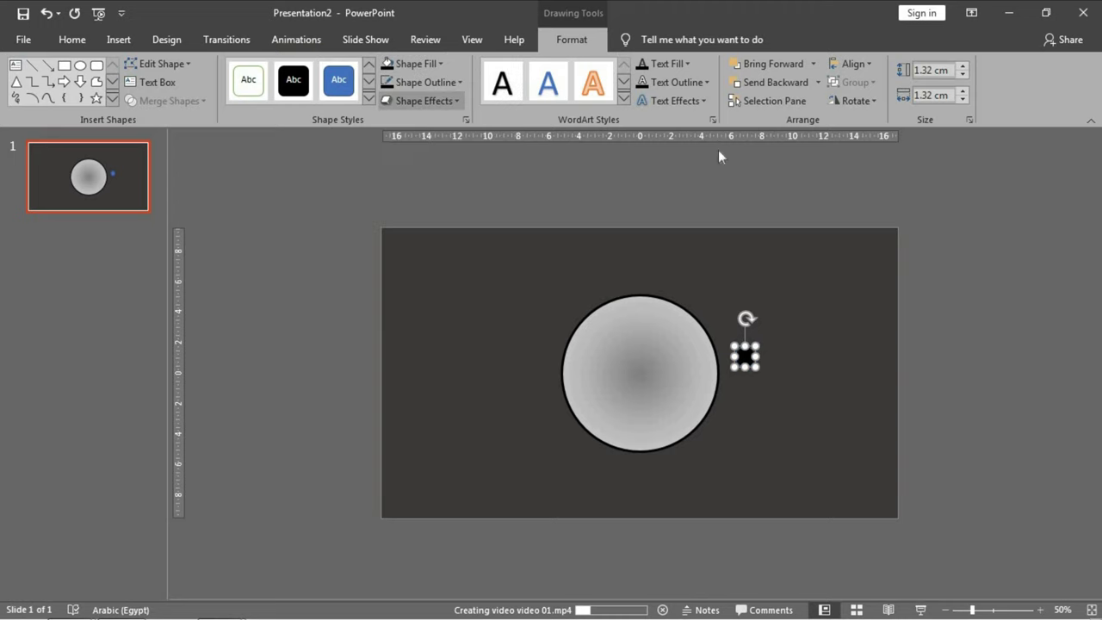
{"action": "left_click", "coordinate": [414, 85]}
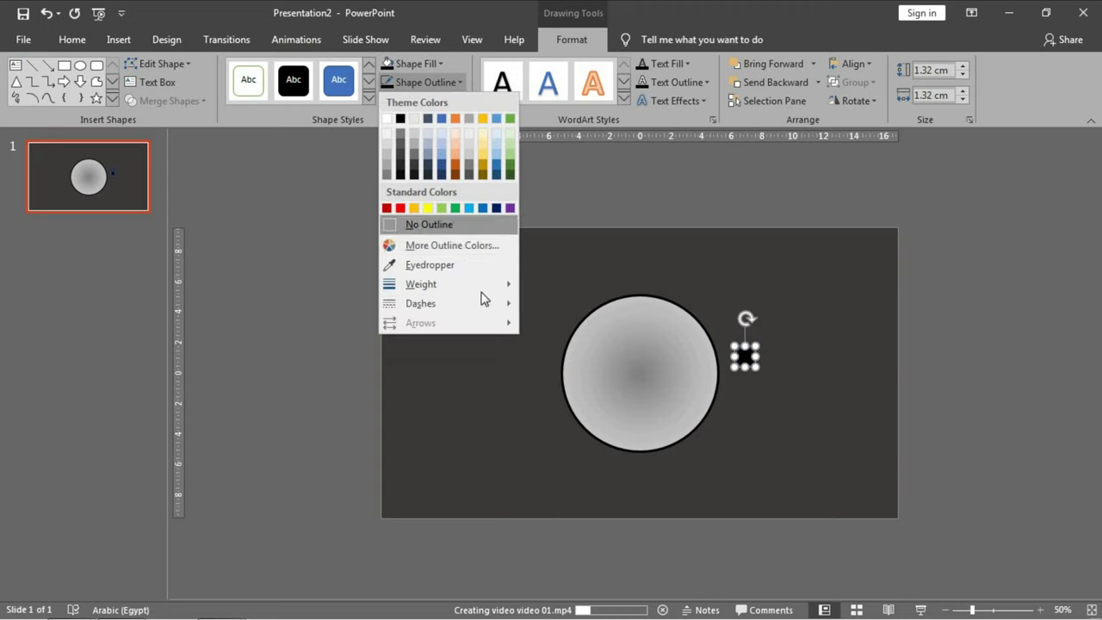
{"action": "left_click", "coordinate": [463, 230]}
- Align the small black circle to the horizontal center and vertical middle of the slide
{"action": "left_click", "coordinate": [851, 63]}
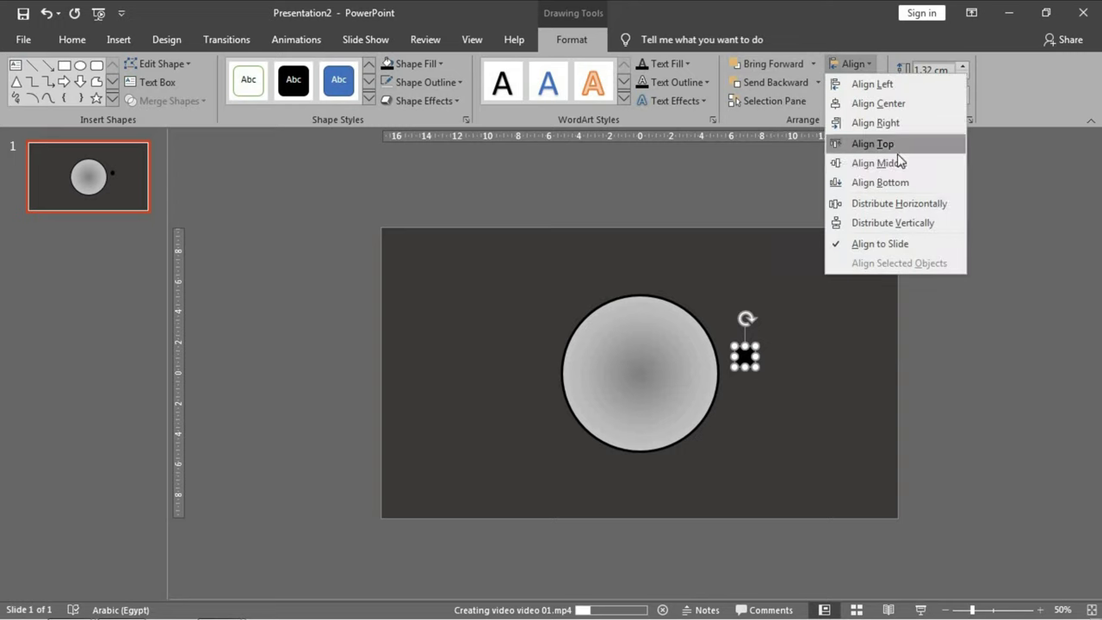
{"action": "left_click", "coordinate": [908, 106]}
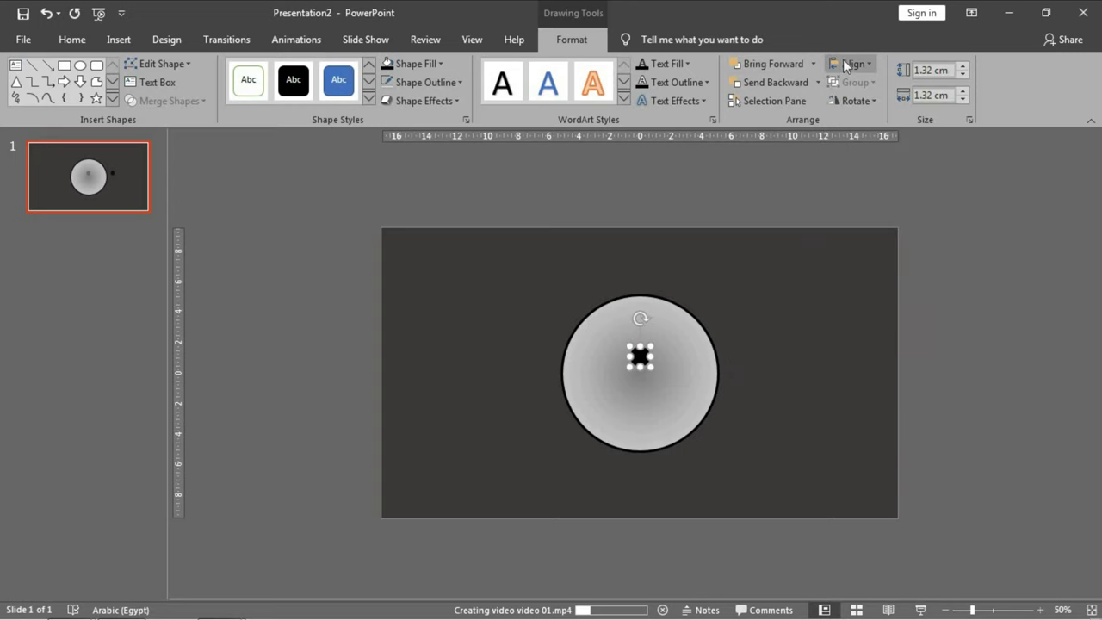
{"action": "left_click", "coordinate": [848, 64]}
{"action": "left_click", "coordinate": [902, 168]}
{"action": "left_click", "coordinate": [783, 273]}
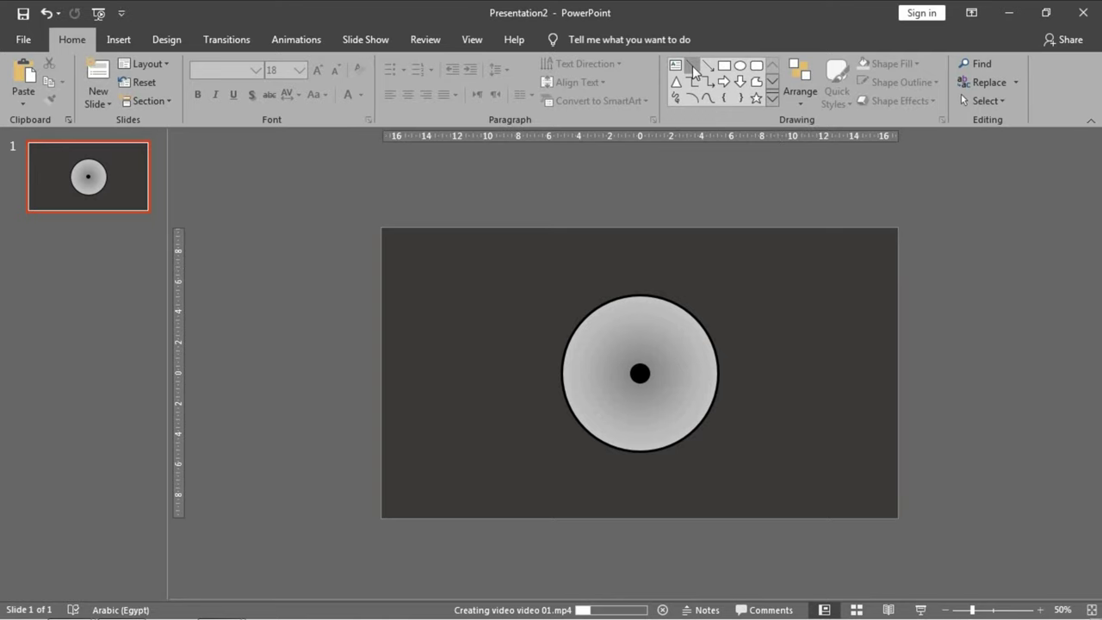
- Draw a straight vertical line about 17.67 cm long through the center of the circles, down to the slide's lower edge
{"action": "left_click", "coordinate": [693, 95]}
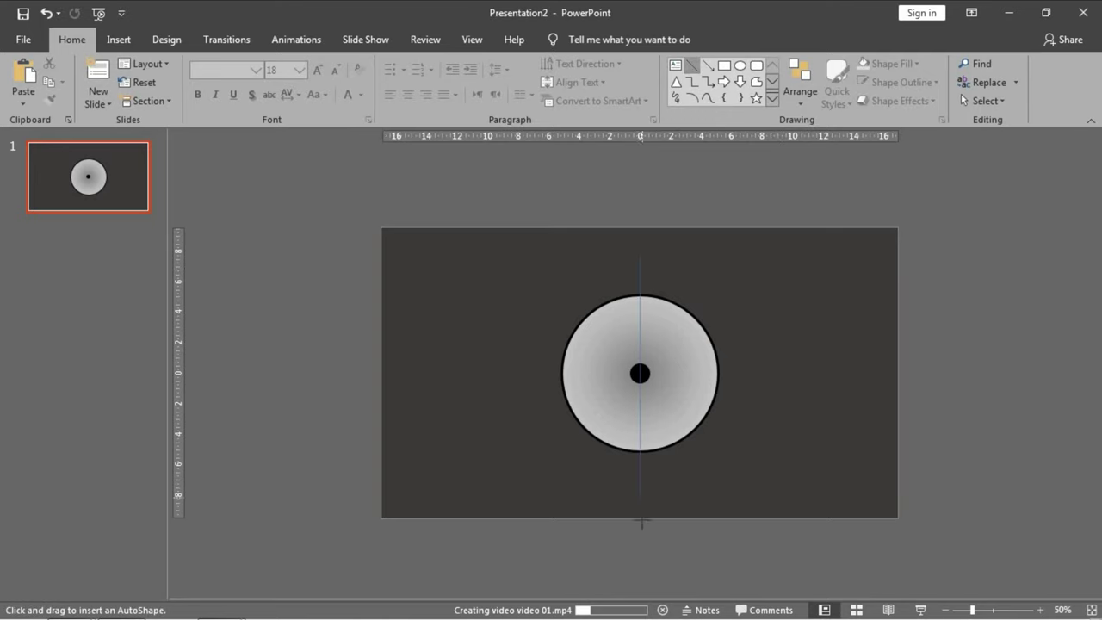
{"action": "left_click_drag", "start_coordinate": [641, 525], "coordinate": [638, 523]}
{"action": "scroll", "coordinate": [639, 525], "scroll_direction": "up", "scroll_amount": 3}
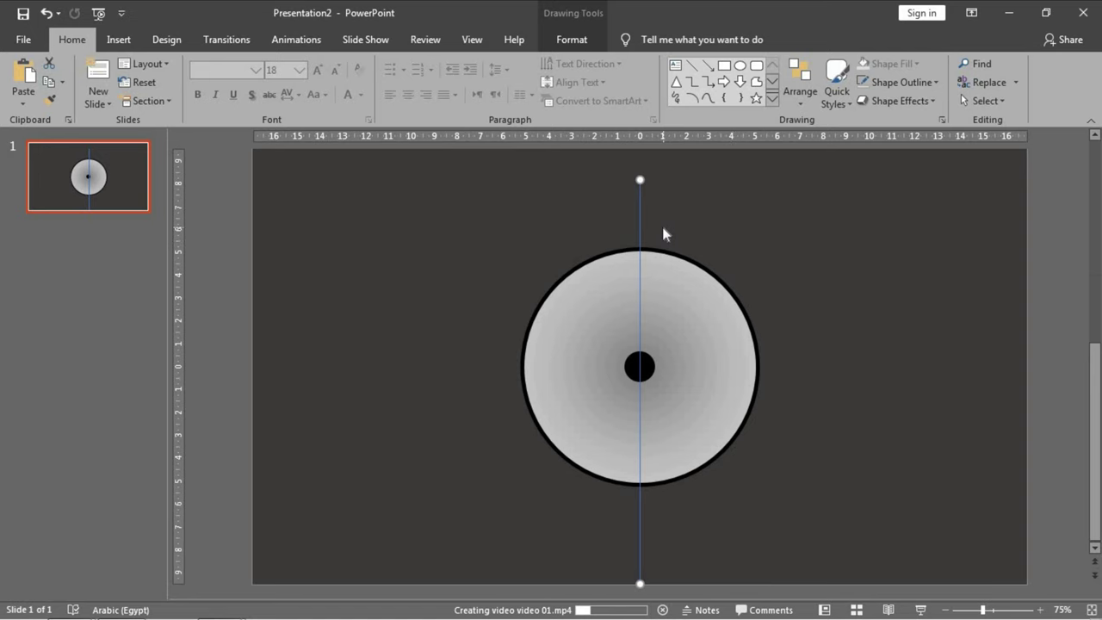
- Duplicate the vertical line, rotate the copy by 90° and move it up to cross the circles' center
{"action": "key", "text": "ctrl+d"}
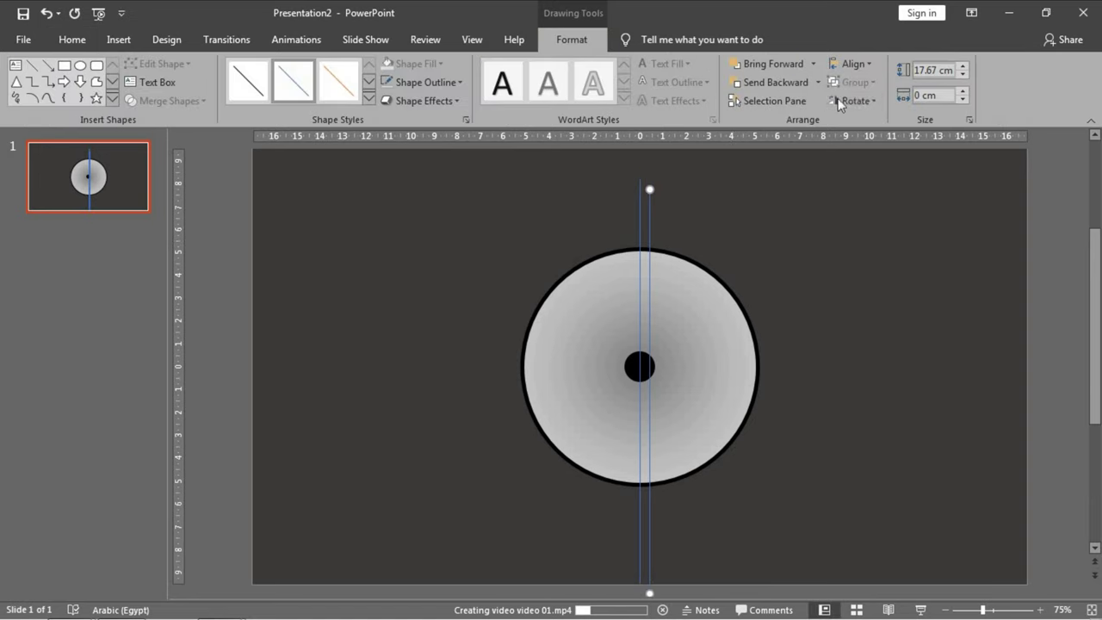
{"action": "left_click", "coordinate": [862, 101]}
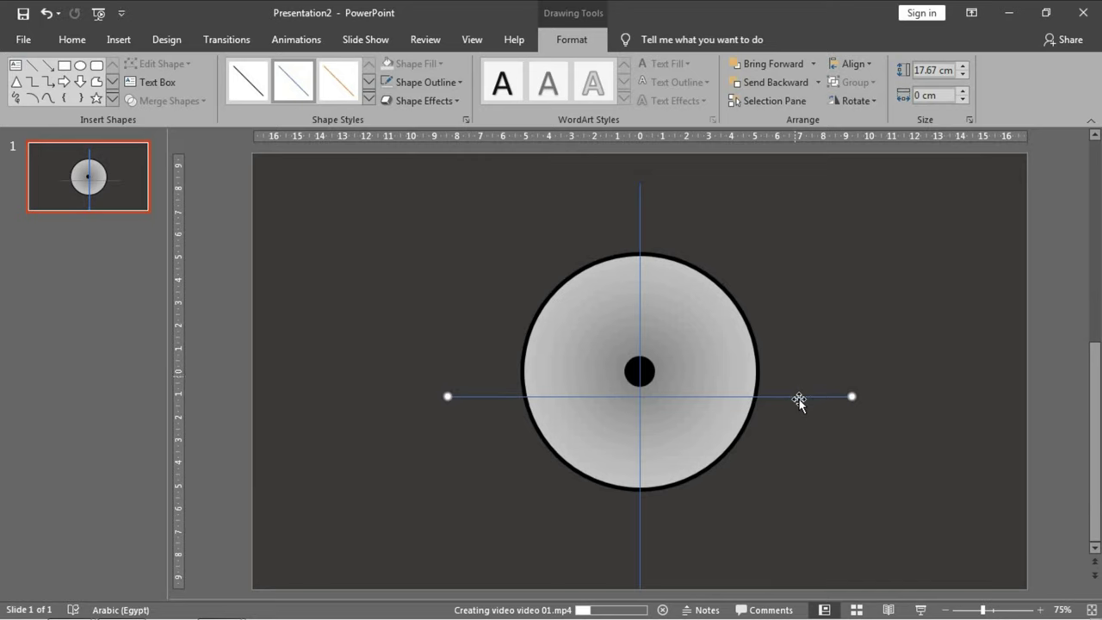
{"action": "left_click_drag", "start_coordinate": [797, 383], "coordinate": [795, 373]}
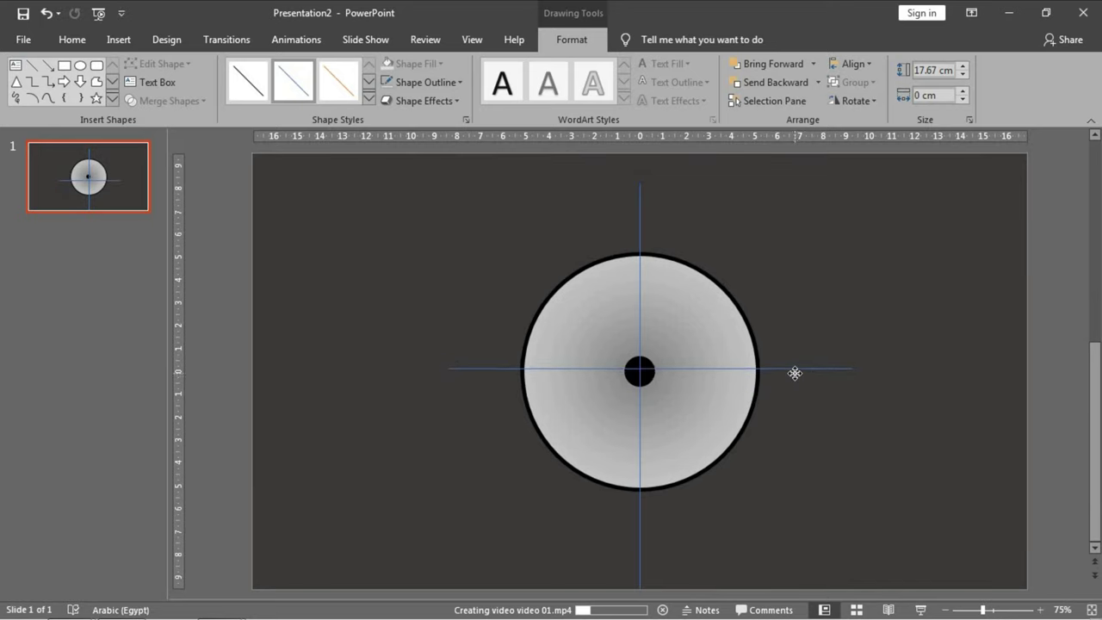
- Align the horizontal line to the horizontal center and vertical middle of the slide
{"action": "left_click", "coordinate": [864, 68]}
{"action": "left_click", "coordinate": [877, 103]}
{"action": "left_click", "coordinate": [854, 65]}
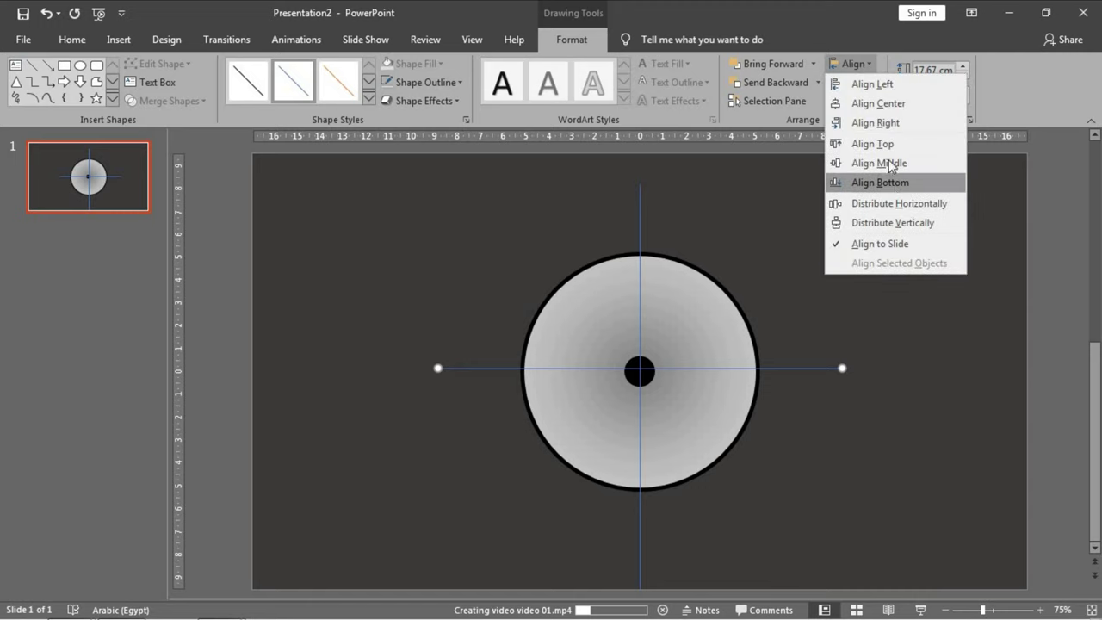
{"action": "left_click", "coordinate": [897, 164]}
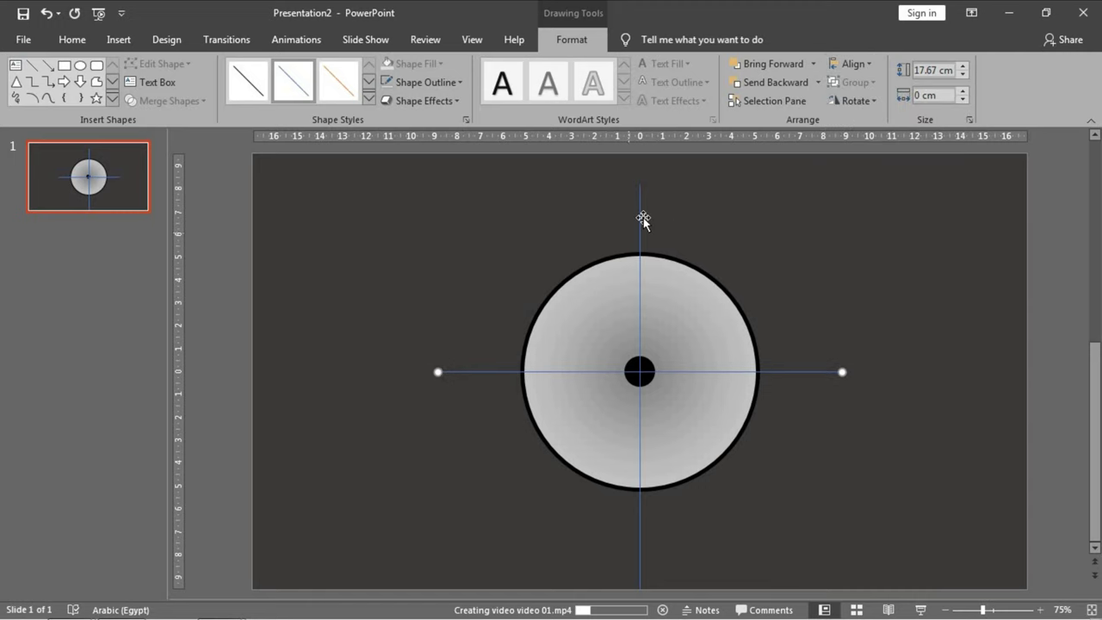
- Align the vertical line to the horizontal center and vertical middle of the slide
{"action": "left_click", "coordinate": [643, 220]}
{"action": "left_click", "coordinate": [861, 65]}
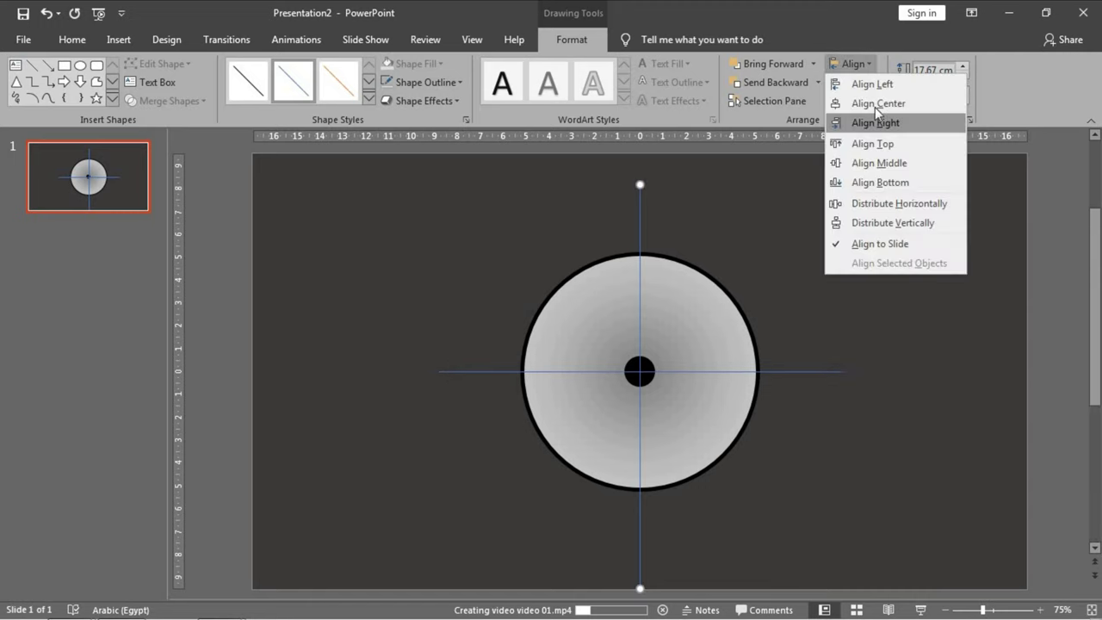
{"action": "left_click", "coordinate": [875, 105]}
{"action": "left_click", "coordinate": [851, 63]}
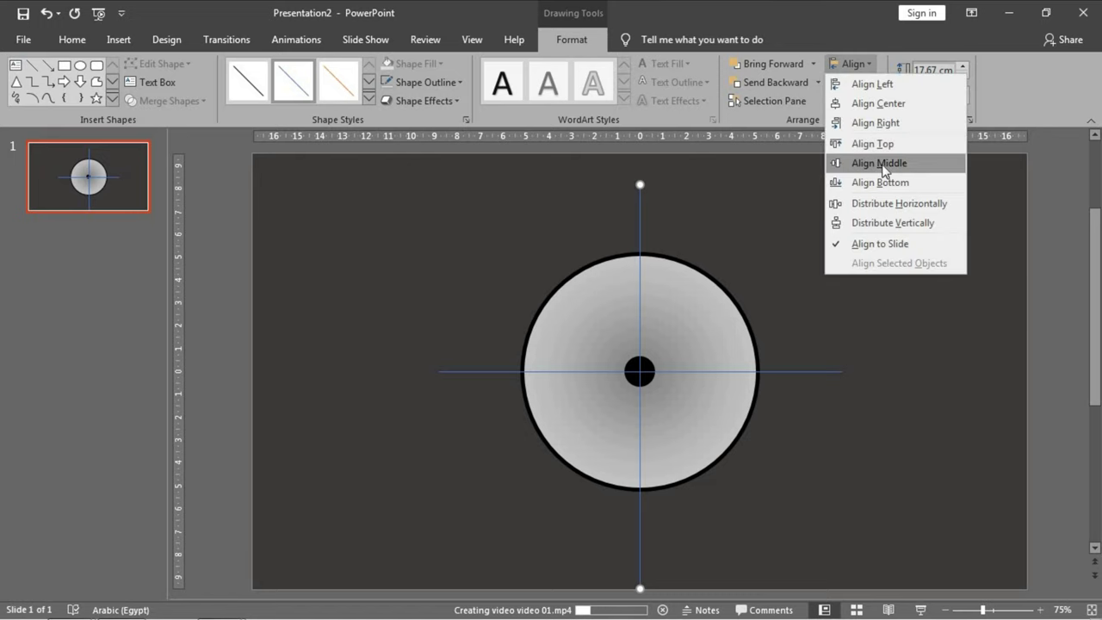
{"action": "left_click", "coordinate": [870, 164]}
{"action": "left_click", "coordinate": [833, 256]}
- Duplicate the vertical line four times and spread three of the copies across the empty area right of the circle
{"action": "left_click", "coordinate": [642, 211]}
{"action": "key", "text": "ctrl+d"}
{"action": "key", "text": "ctrl+d"}
{"action": "key", "text": "ctrl+d"}
{"action": "key", "text": "ctrl+d"}
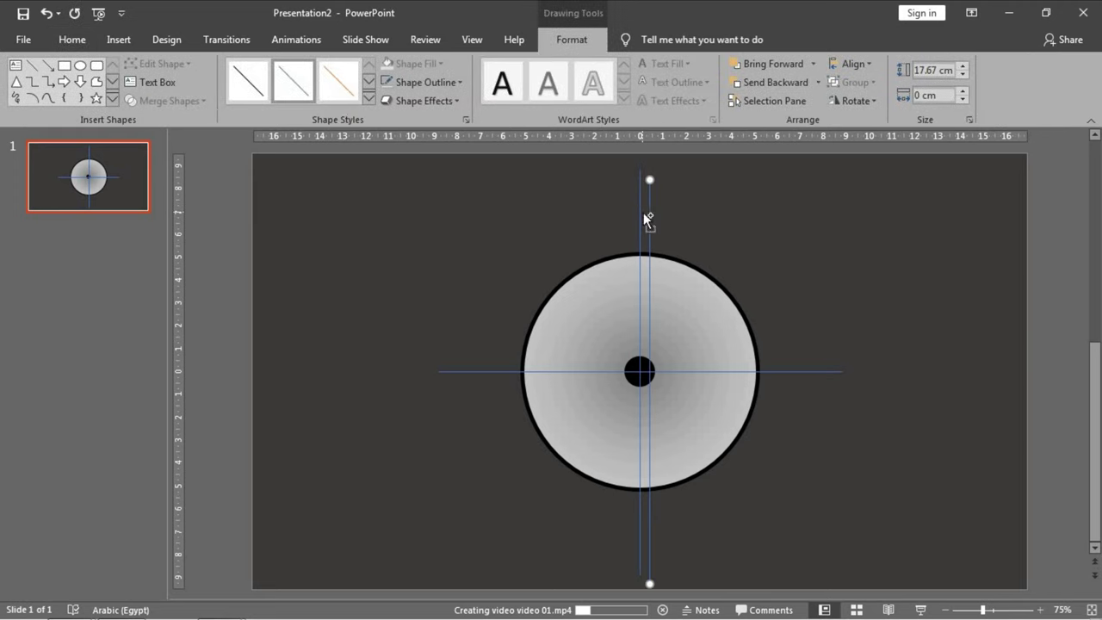
{"action": "left_click_drag", "start_coordinate": [681, 246], "coordinate": [947, 220]}
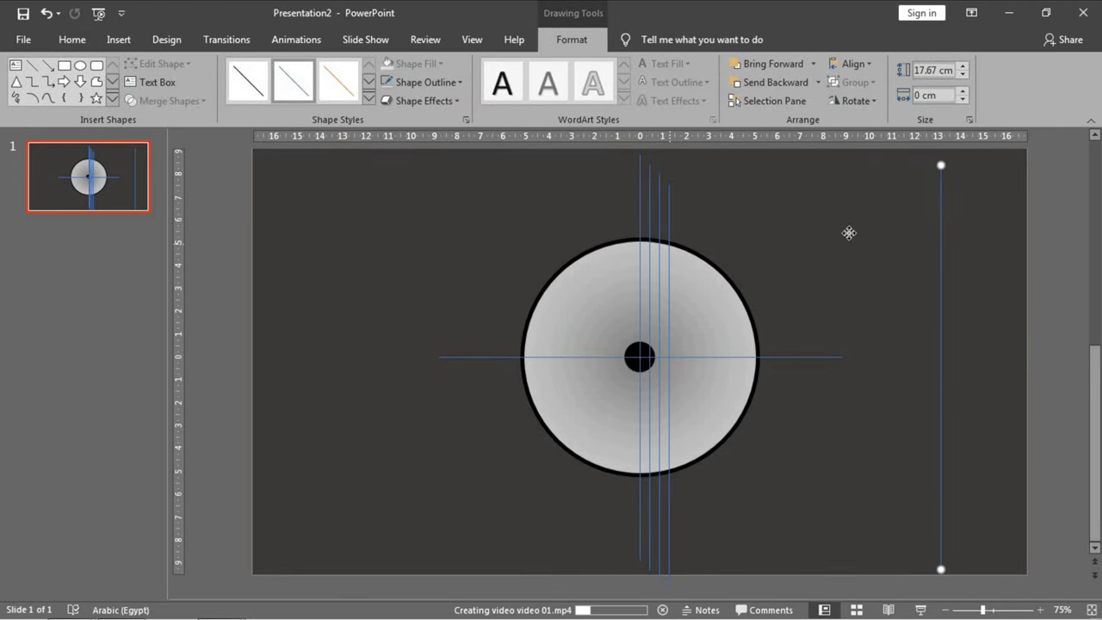
{"action": "left_click_drag", "start_coordinate": [883, 230], "coordinate": [900, 227]}
{"action": "left_click_drag", "start_coordinate": [660, 251], "coordinate": [860, 247]}
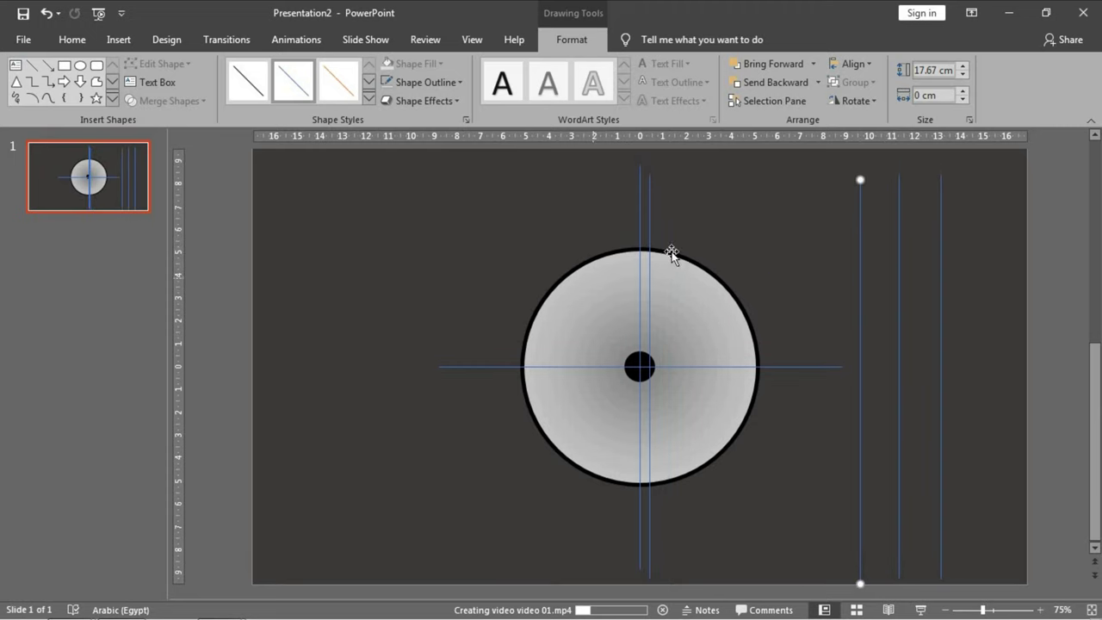
- Rotate the copy beside the central vertical line by 30° and move it through the circles' center
{"action": "left_click", "coordinate": [652, 230]}
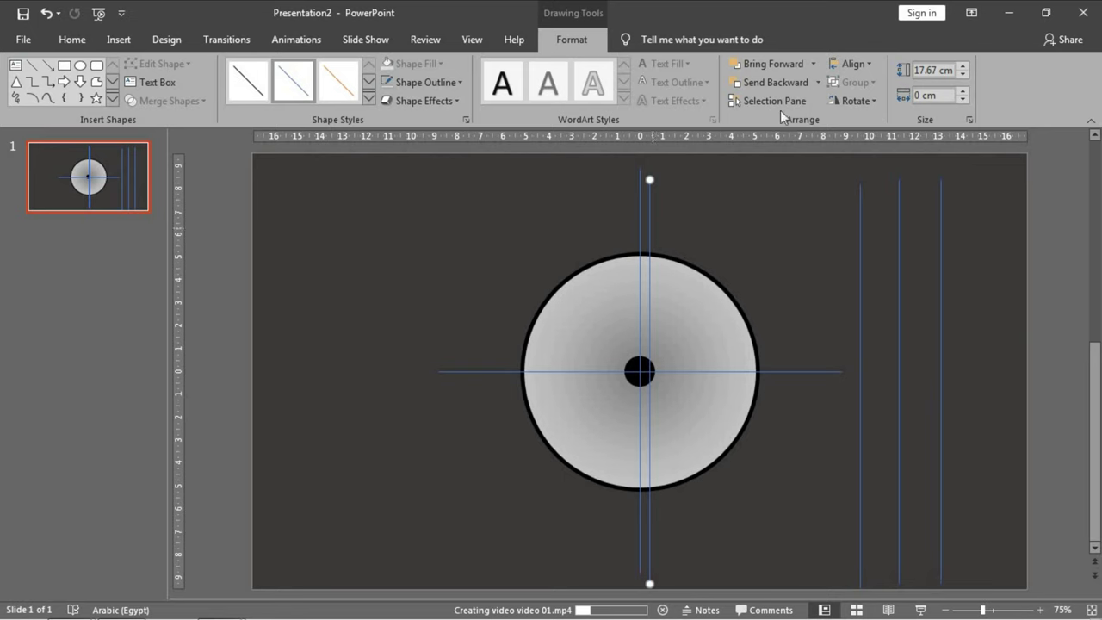
{"action": "left_click", "coordinate": [848, 102]}
{"action": "left_click", "coordinate": [886, 200]}
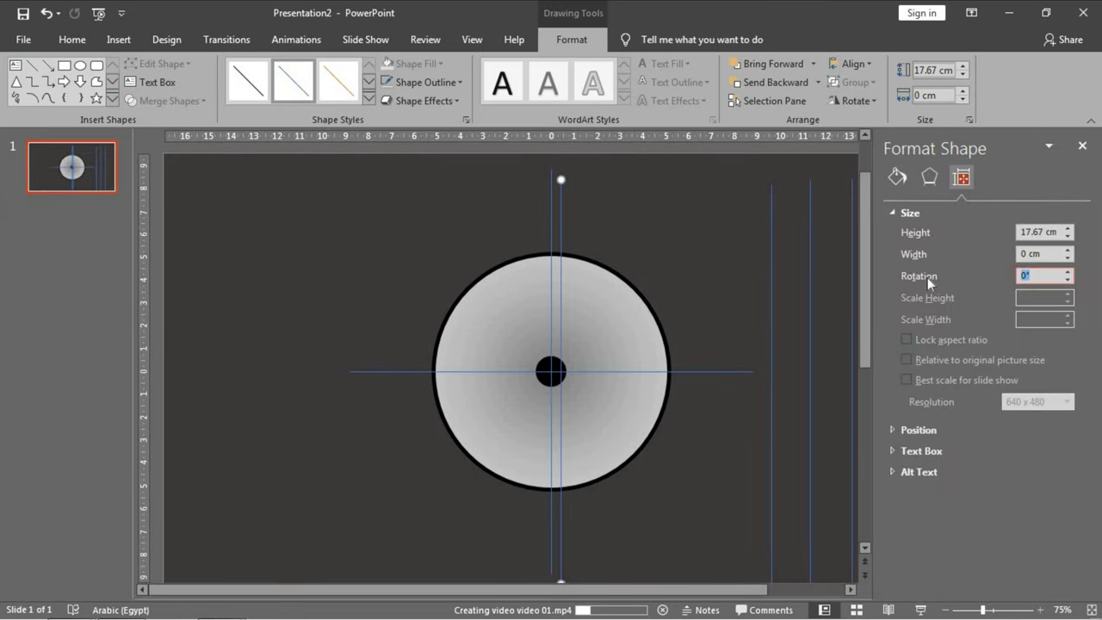
{"action": "type", "text": "30"}
{"action": "key", "text": "Return"}
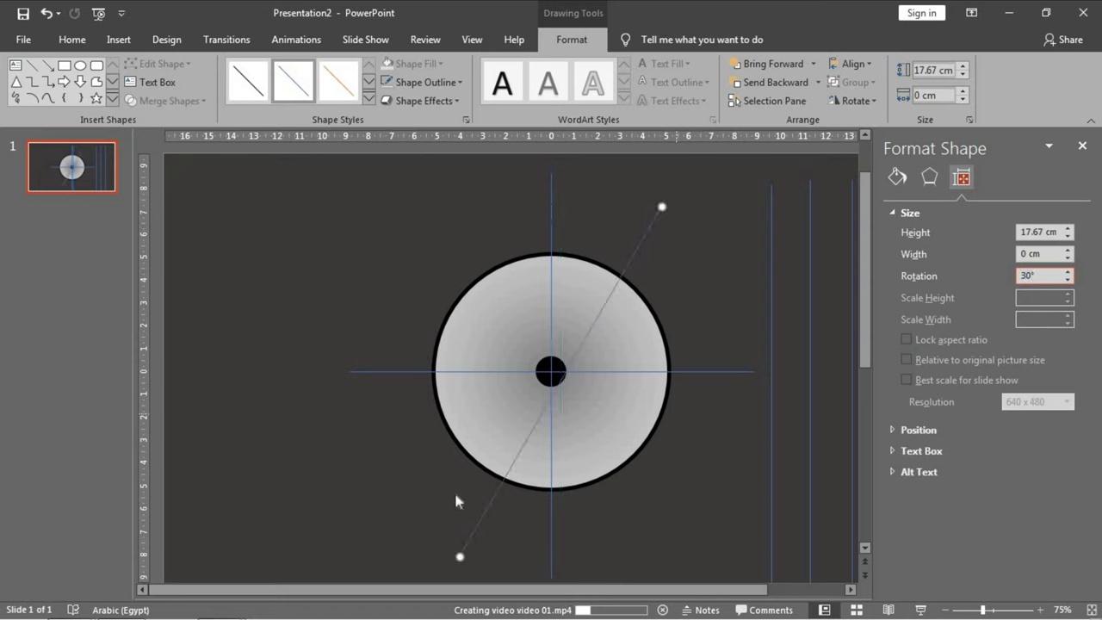
{"action": "left_click_drag", "start_coordinate": [479, 499], "coordinate": [481, 498]}
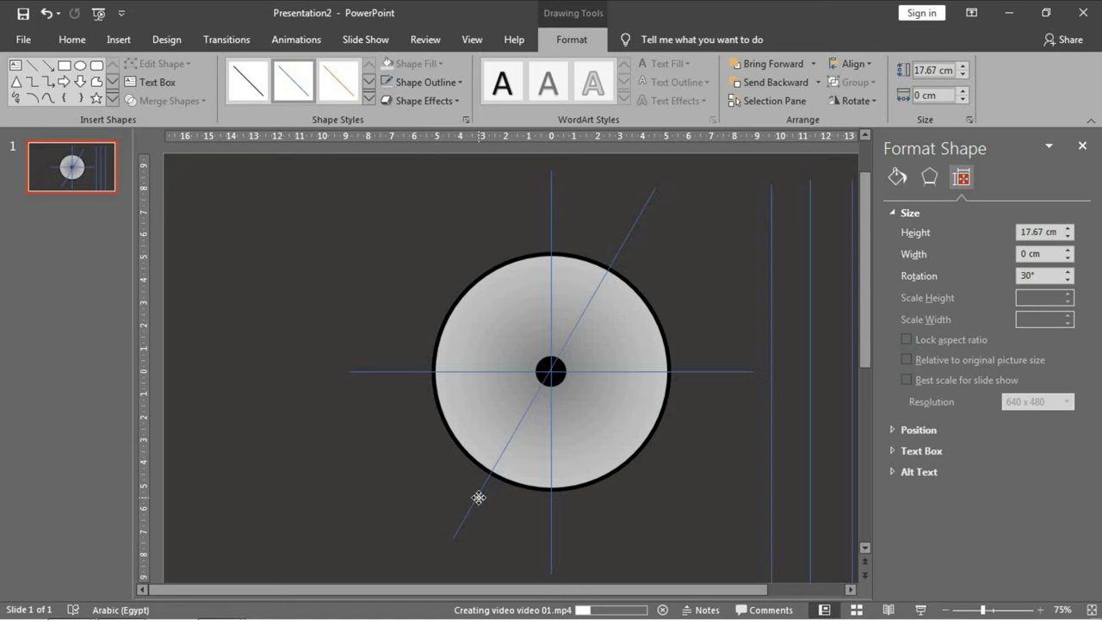
{"action": "left_click", "coordinate": [479, 498]}
- Set the rotation of the nearest spare vertical line to 60° and move it through the circles' center
{"action": "left_click", "coordinate": [768, 434]}
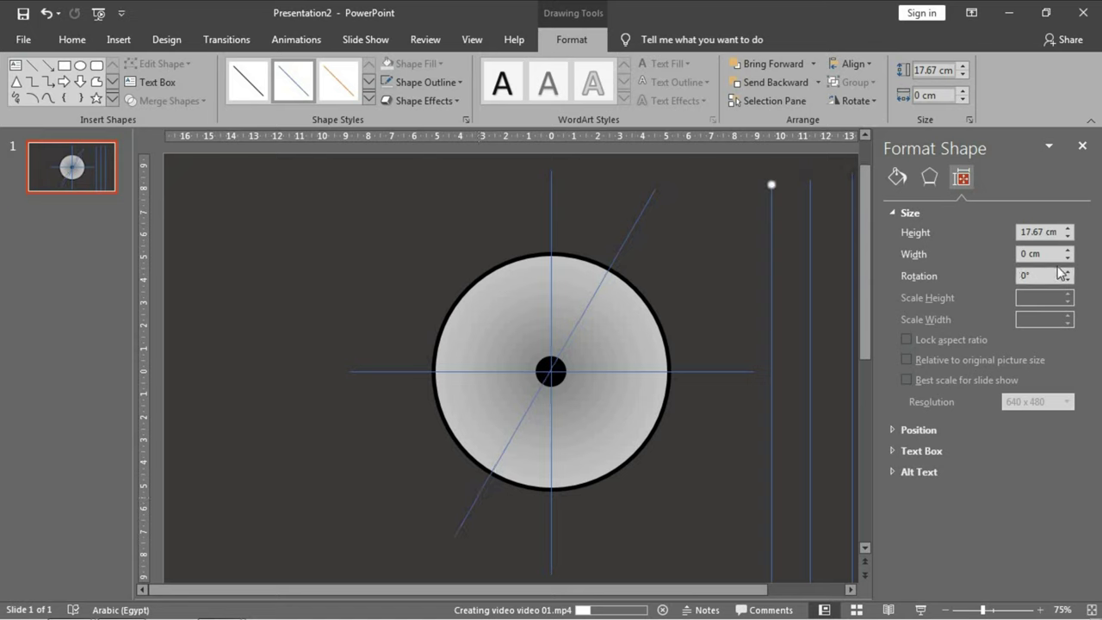
{"action": "left_click", "coordinate": [974, 277]}
{"action": "type", "text": "60"}
{"action": "key", "text": "Return"}
{"action": "left_click_drag", "start_coordinate": [740, 412], "coordinate": [532, 386]}
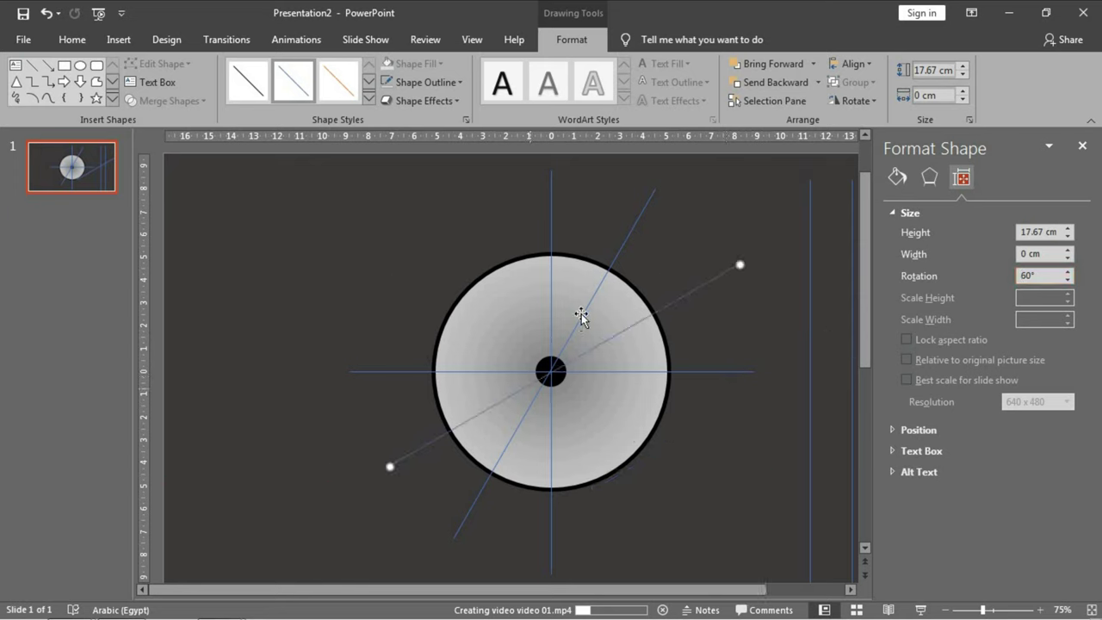
- Set the next spare vertical line's rotation to 120° and move it through the circles' center
{"action": "left_click", "coordinate": [808, 396]}
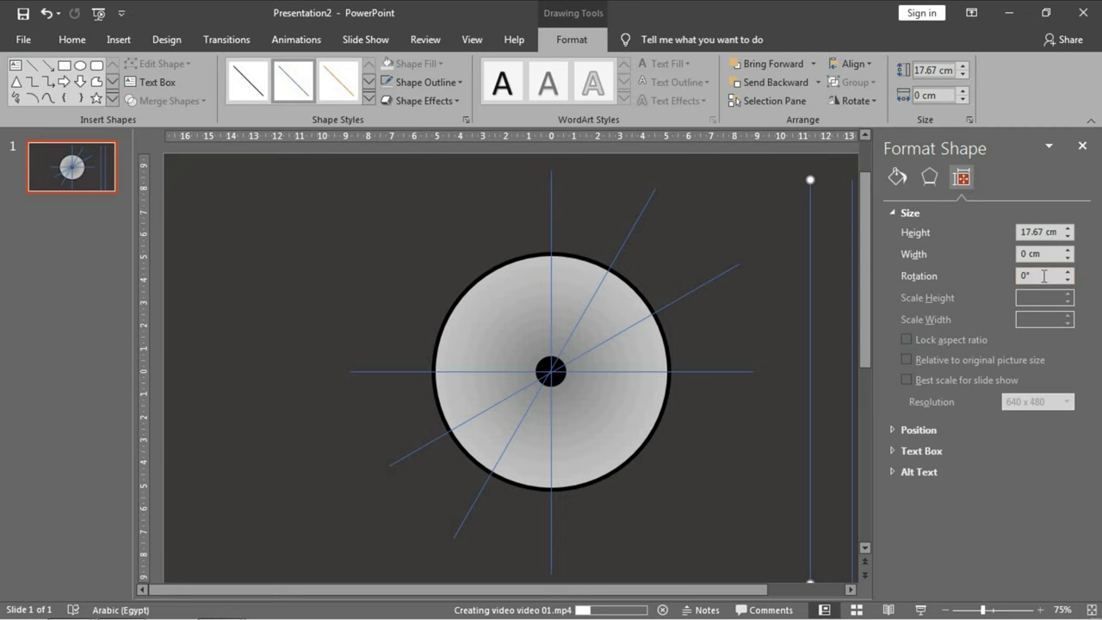
{"action": "double_click", "coordinate": [1043, 276]}
{"action": "type", "text": "12"}
{"action": "key", "text": "Return"}
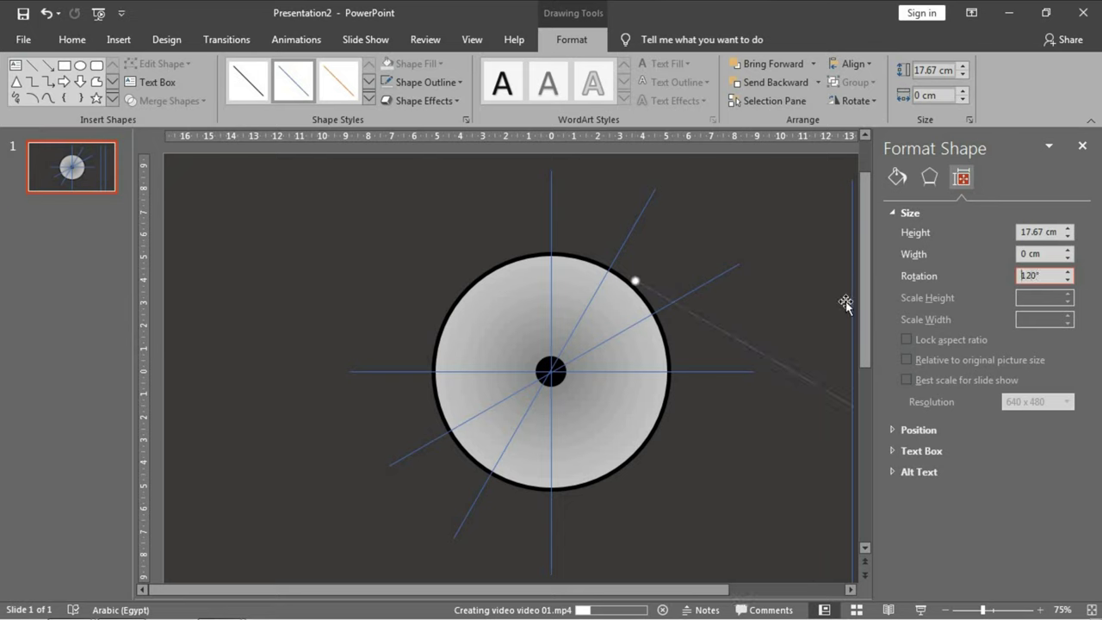
{"action": "left_click_drag", "start_coordinate": [771, 389], "coordinate": [555, 372]}
- Rotate a copy of the last spare vertical line by 150°, place it through the circles' center, and delete the leftover vertical line
{"action": "left_click", "coordinate": [851, 370]}
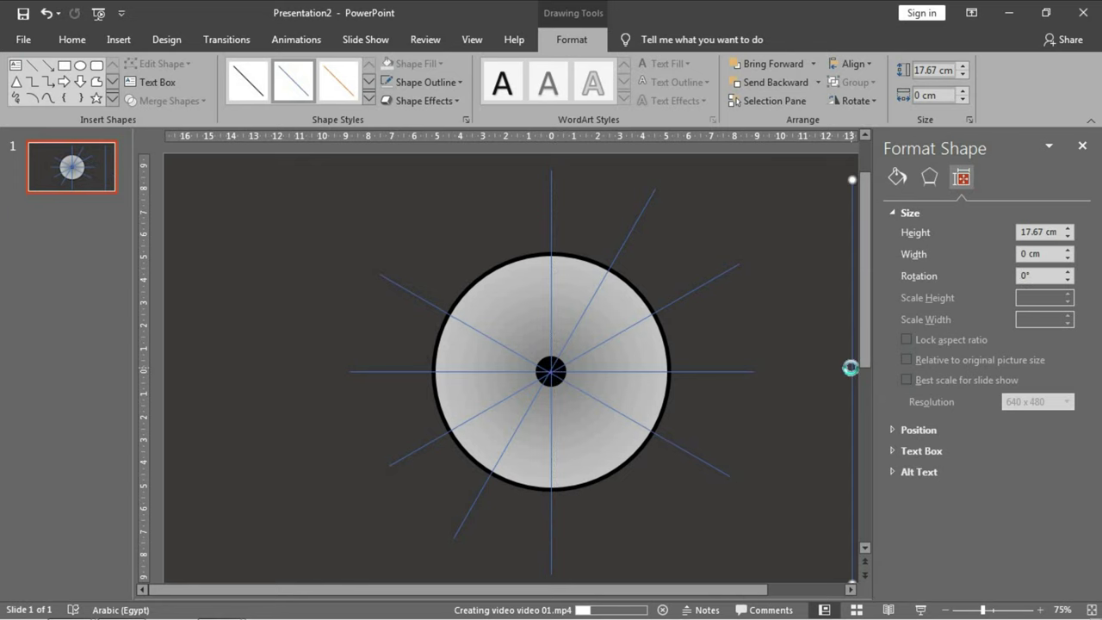
{"action": "left_click_drag", "start_coordinate": [775, 386], "coordinate": [718, 373]}
{"action": "double_click", "coordinate": [1035, 278]}
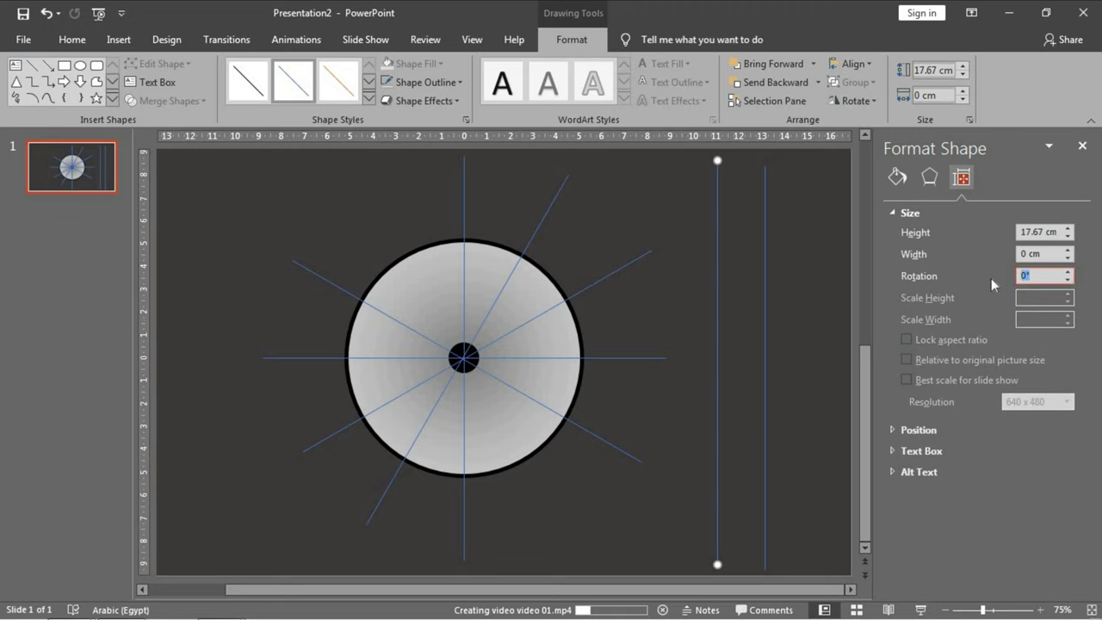
{"action": "type", "text": "150"}
{"action": "key", "text": "Return"}
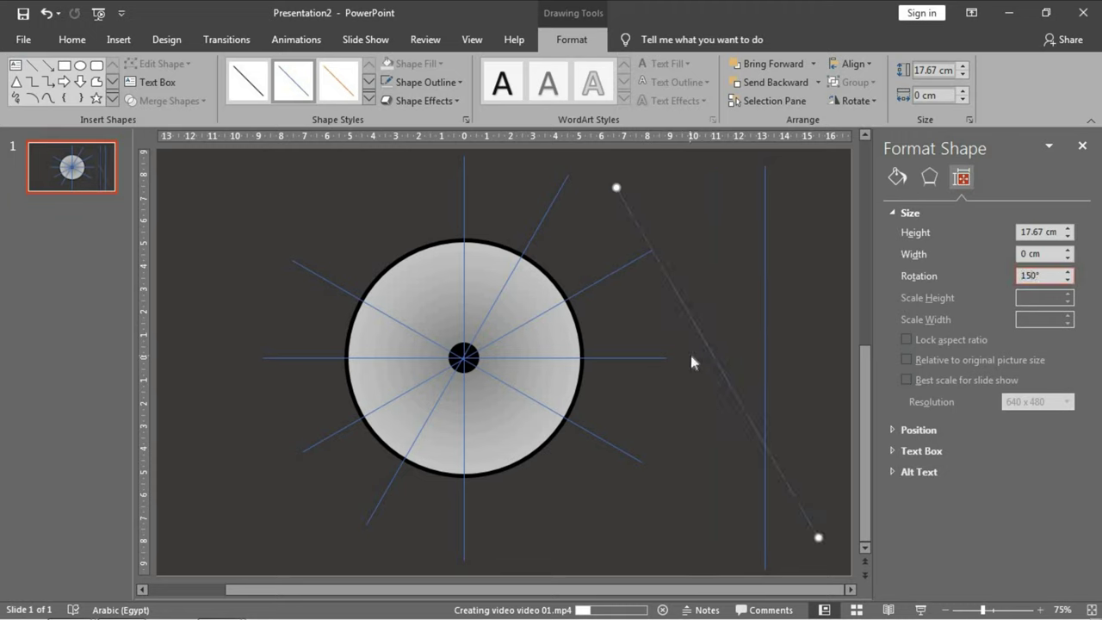
{"action": "left_click_drag", "start_coordinate": [710, 346], "coordinate": [457, 354]}
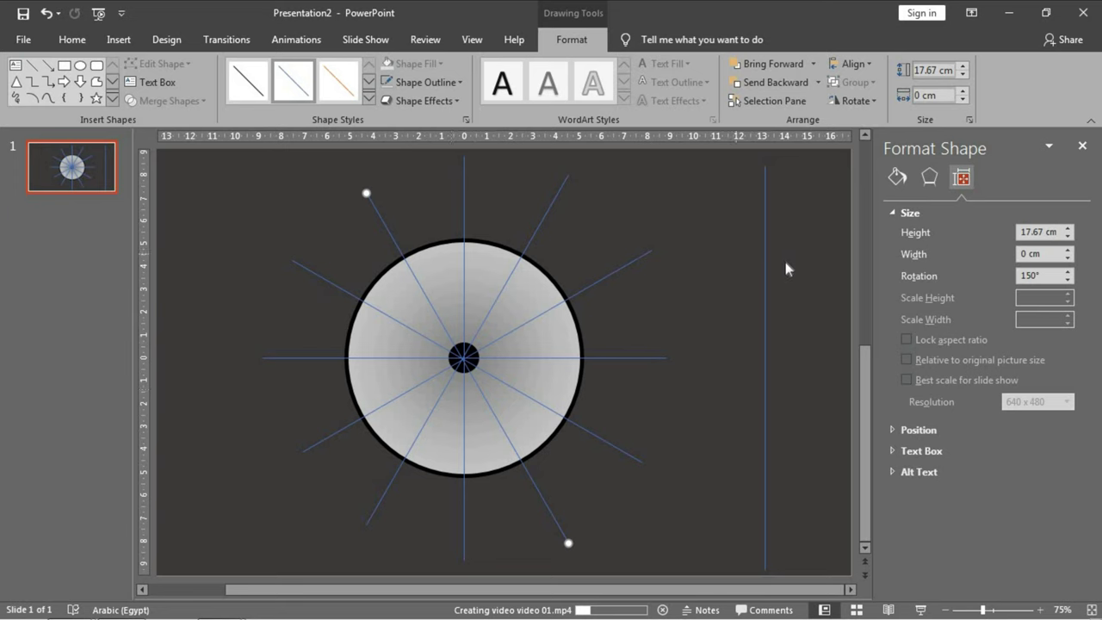
{"action": "left_click", "coordinate": [766, 274]}
{"action": "key", "text": "Delete"}
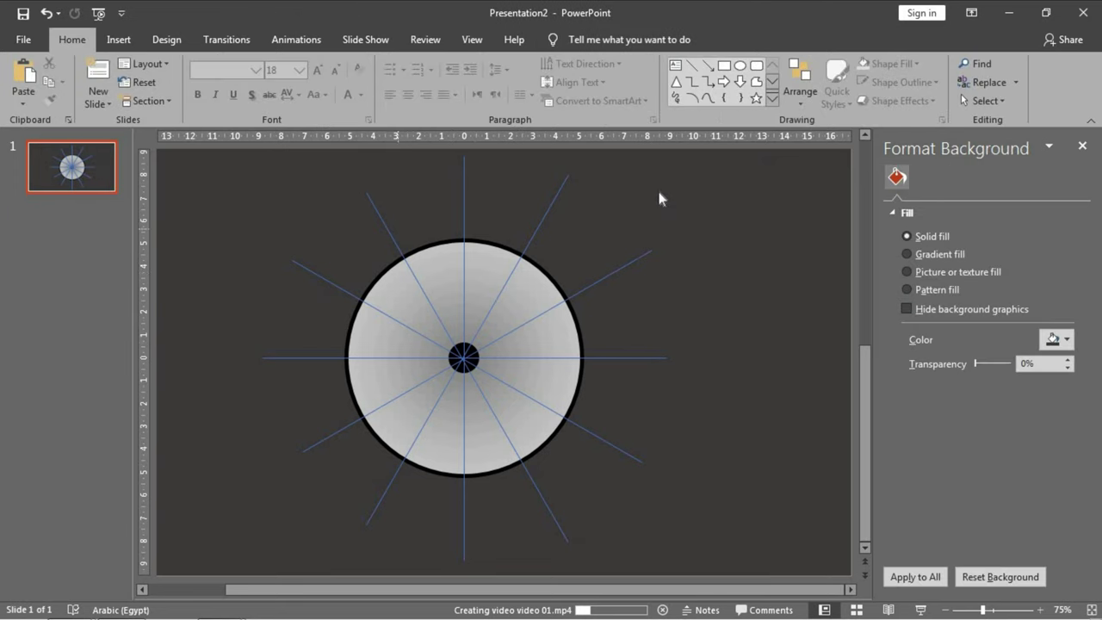
- Select both circles and all the lines, and align them to the horizontal center and vertical middle of the slide
{"action": "scroll", "coordinate": [749, 194], "scroll_direction": "down", "scroll_amount": 1}
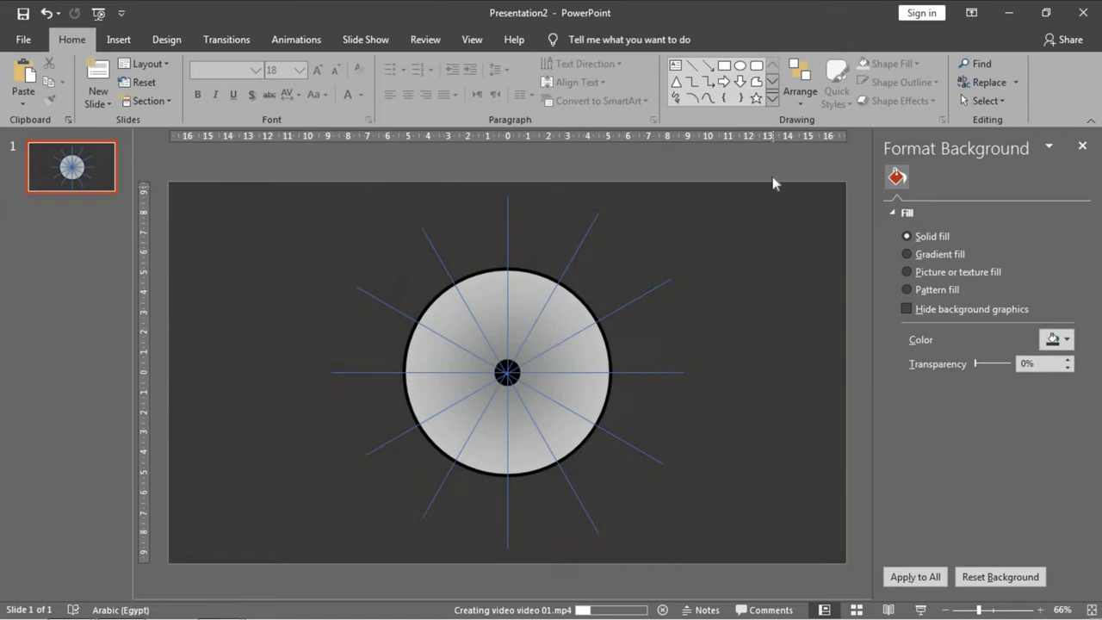
{"action": "left_click_drag", "start_coordinate": [362, 528], "coordinate": [288, 573]}
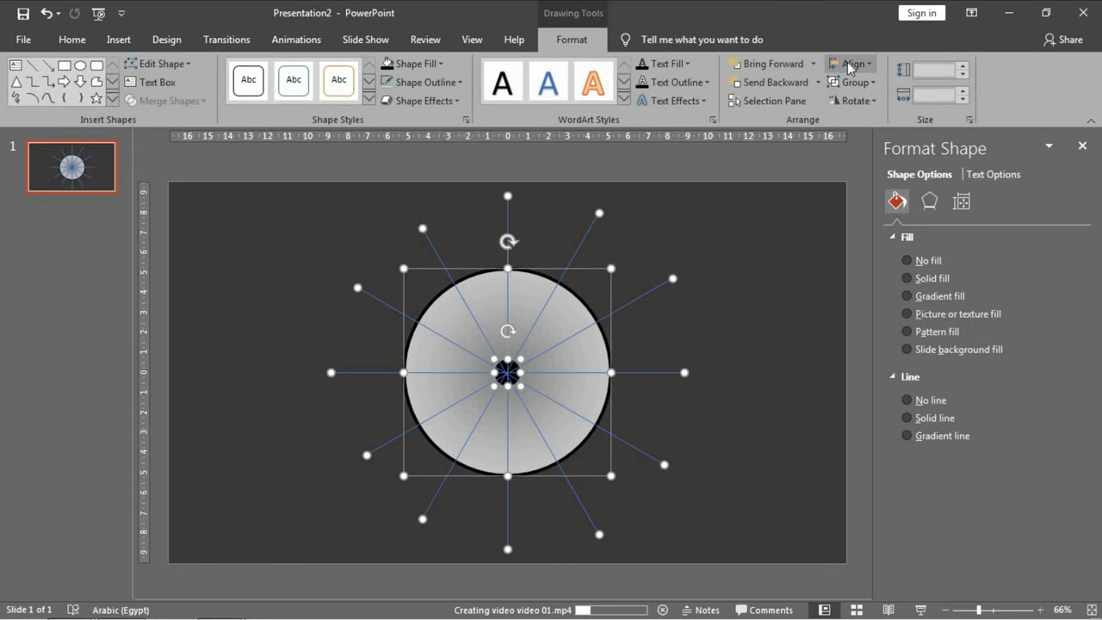
{"action": "left_click", "coordinate": [849, 63]}
{"action": "left_click", "coordinate": [874, 105]}
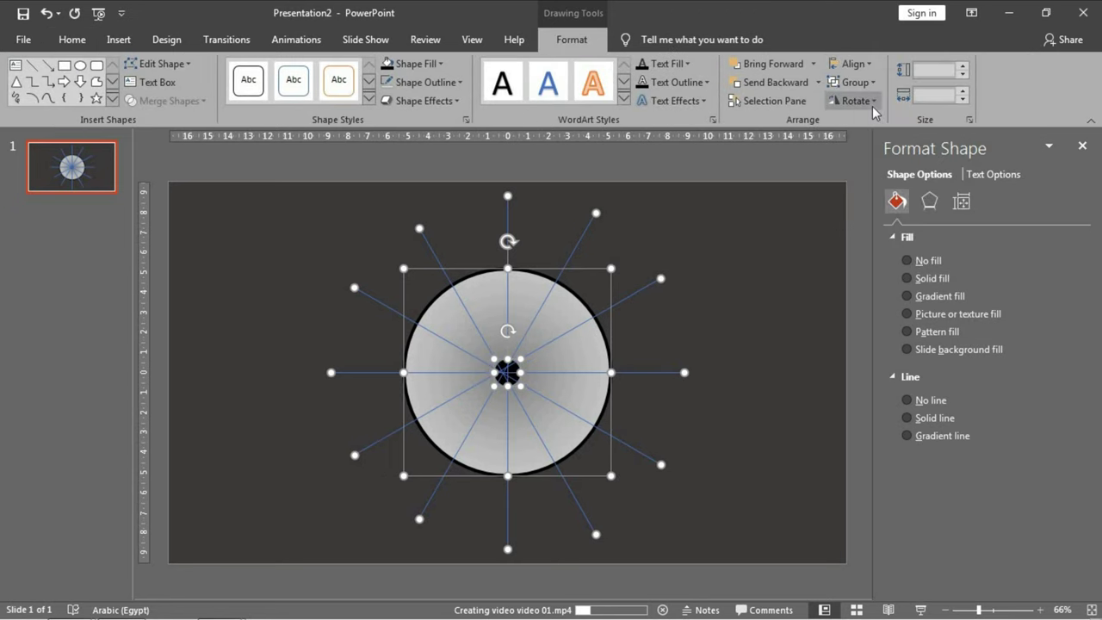
{"action": "left_click", "coordinate": [853, 64]}
{"action": "left_click", "coordinate": [876, 164]}
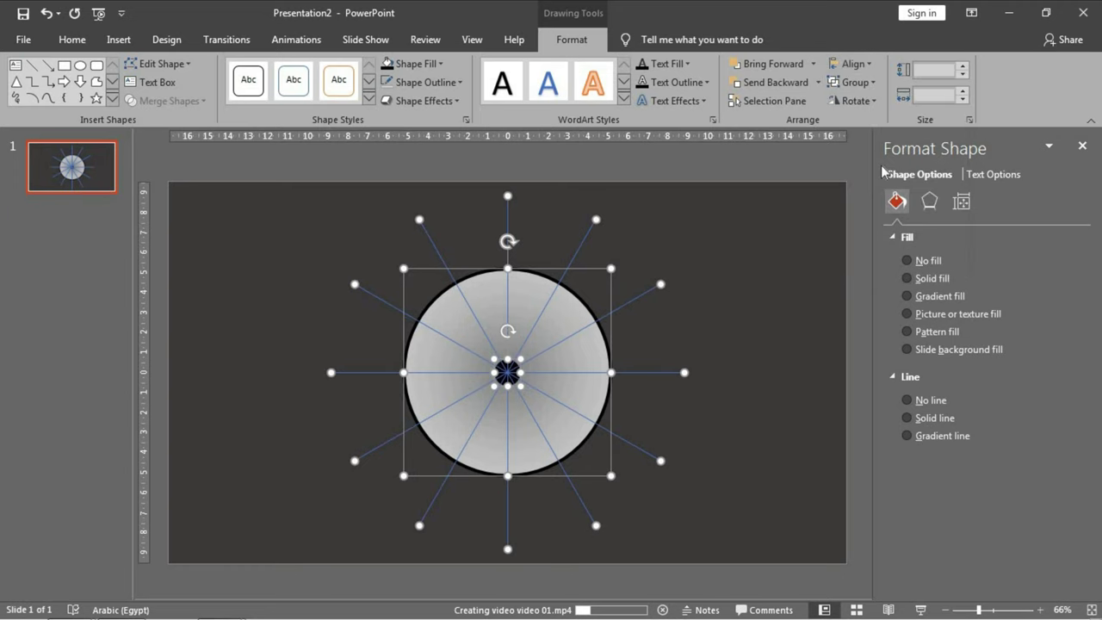
{"action": "left_click", "coordinate": [1080, 153]}
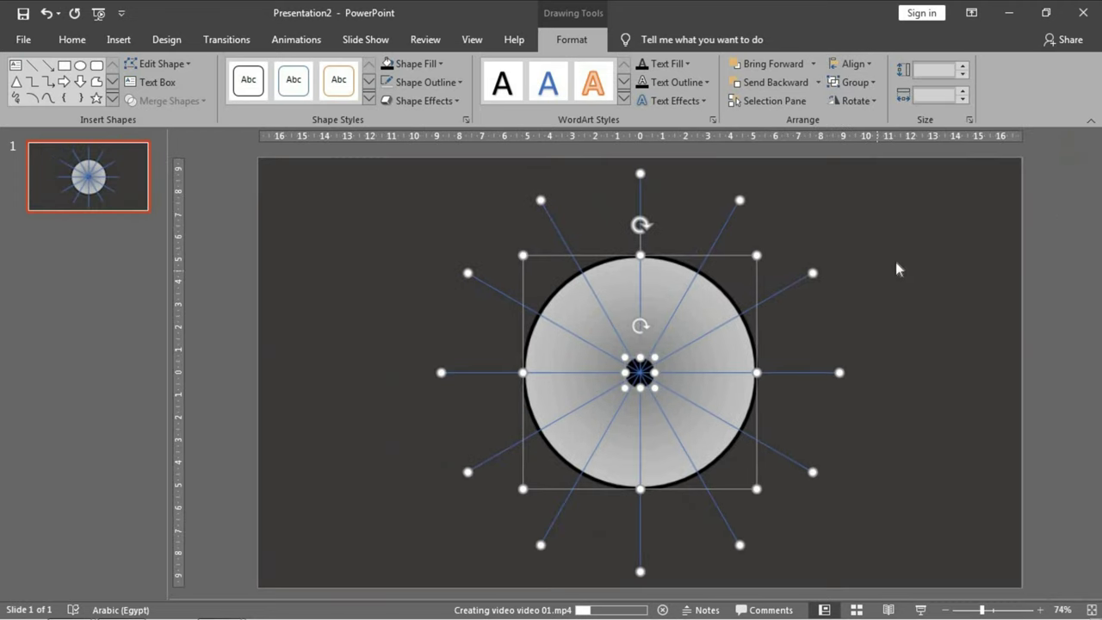
{"action": "left_click", "coordinate": [895, 267]}
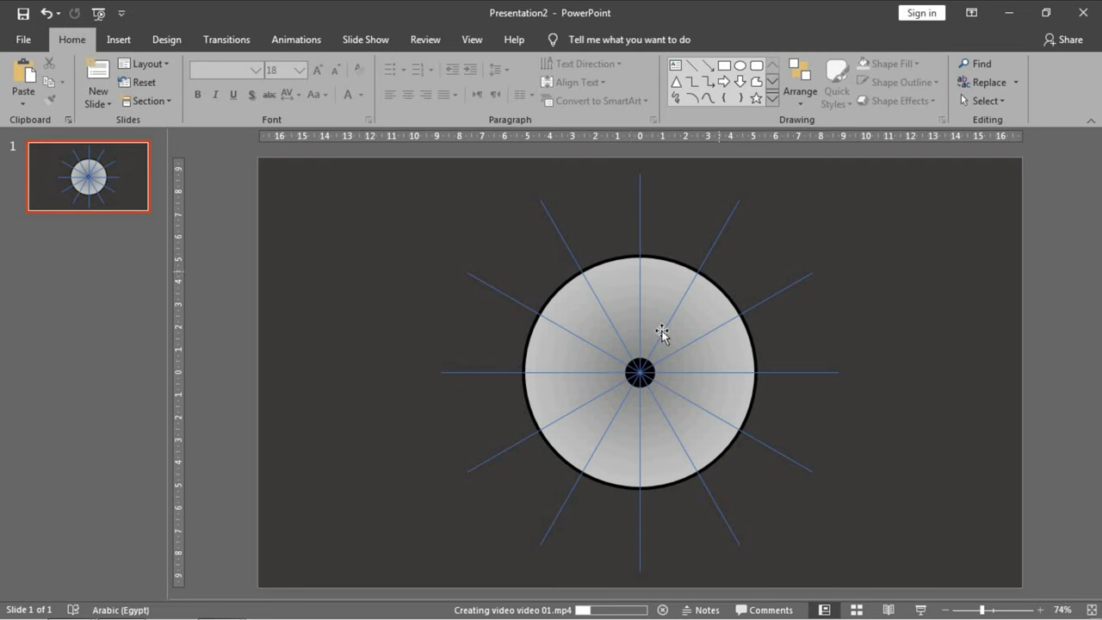
- Insert a text box reading "12" above and to the right of the large circle and shrink it around the text
{"action": "left_click", "coordinate": [676, 65]}
{"action": "left_click_drag", "start_coordinate": [829, 228], "coordinate": [896, 274]}
{"action": "type", "text": "12"}
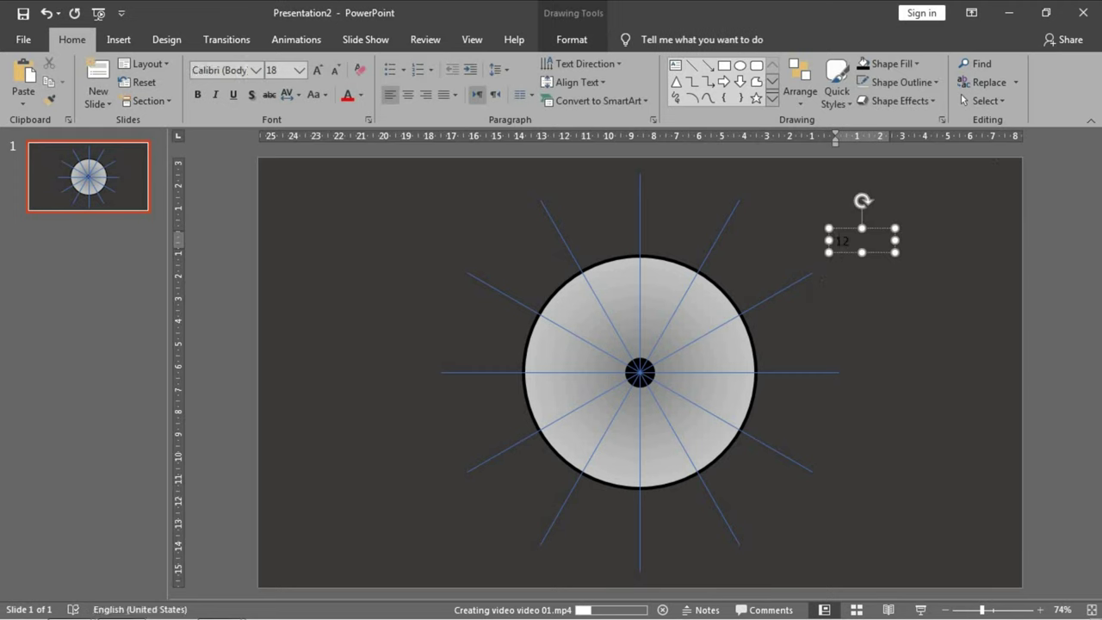
{"action": "double_click", "coordinate": [841, 241]}
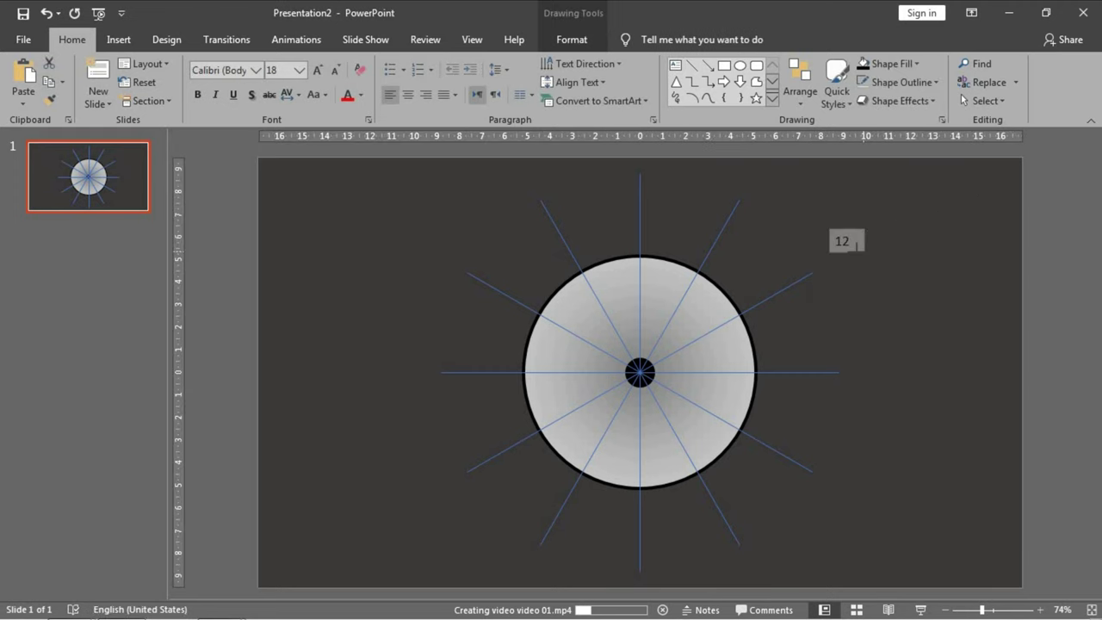
{"action": "key", "text": "BackSpace"}
- Format the "12" in Berlin Sans FB Demi at size 32 and widen its text box to hold it on one line
{"action": "right_click", "coordinate": [841, 250]}
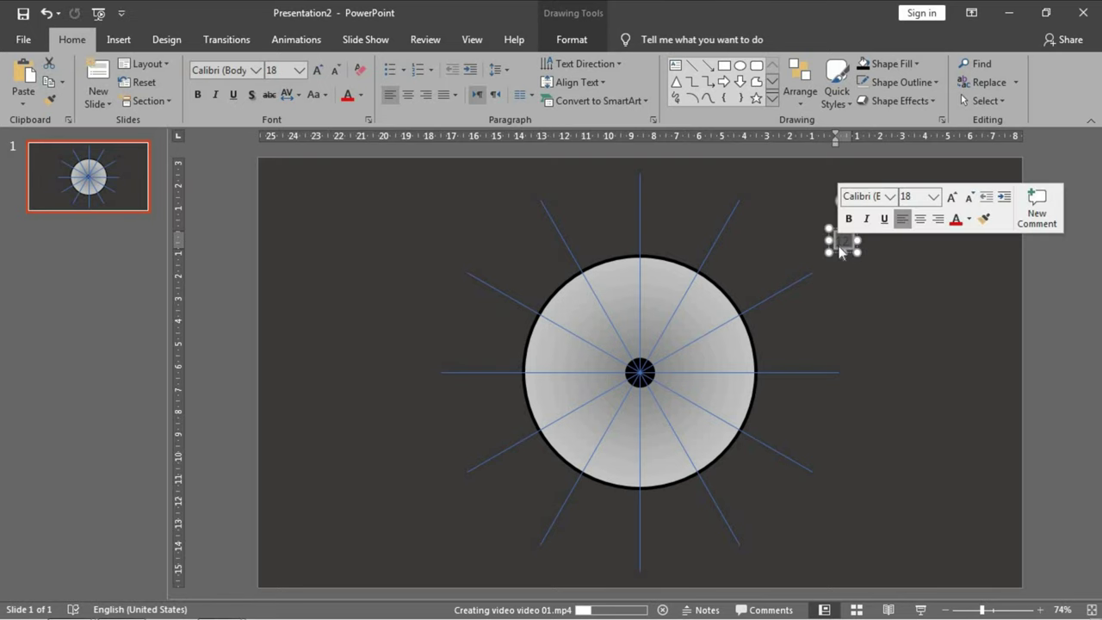
{"action": "key", "text": "ctrl+z"}
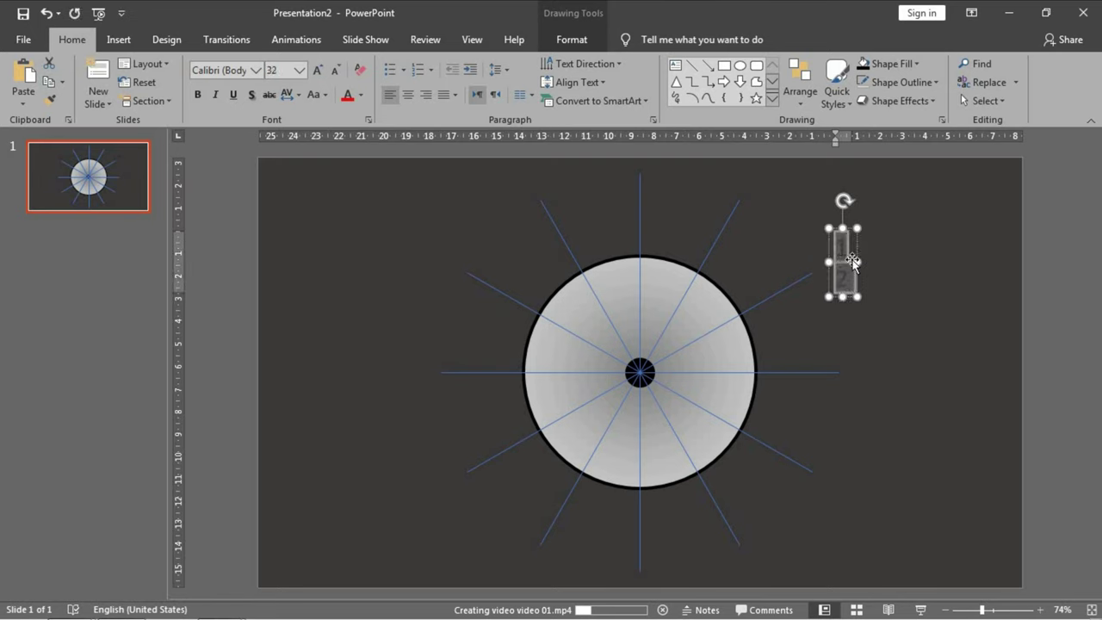
{"action": "left_click_drag", "start_coordinate": [860, 262], "coordinate": [887, 261]}
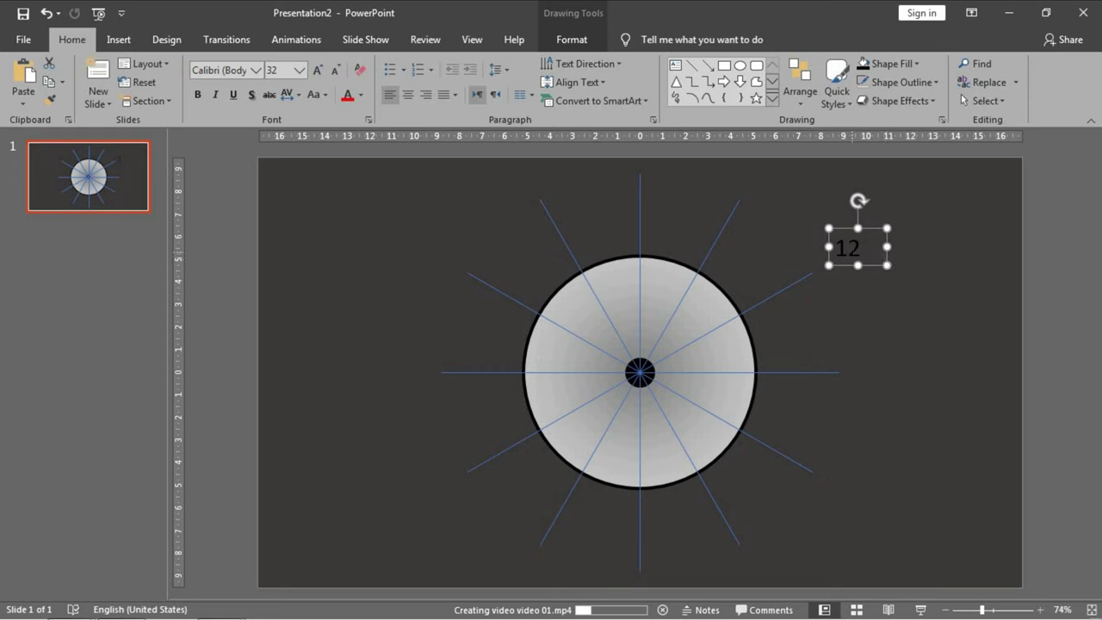
{"action": "double_click", "coordinate": [847, 248]}
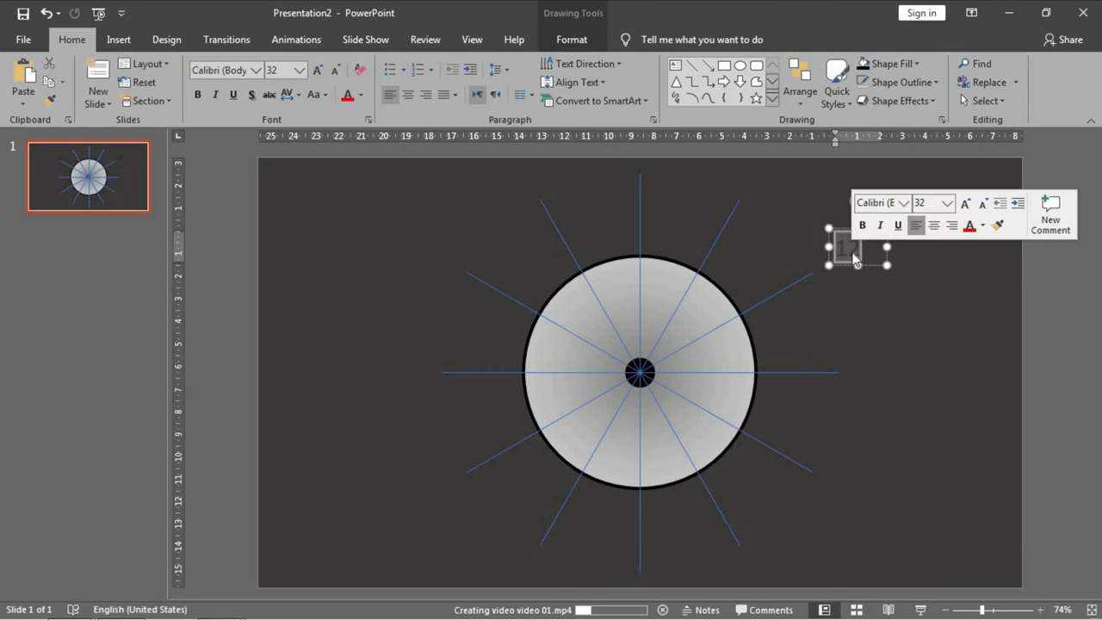
{"action": "left_click", "coordinate": [255, 70]}
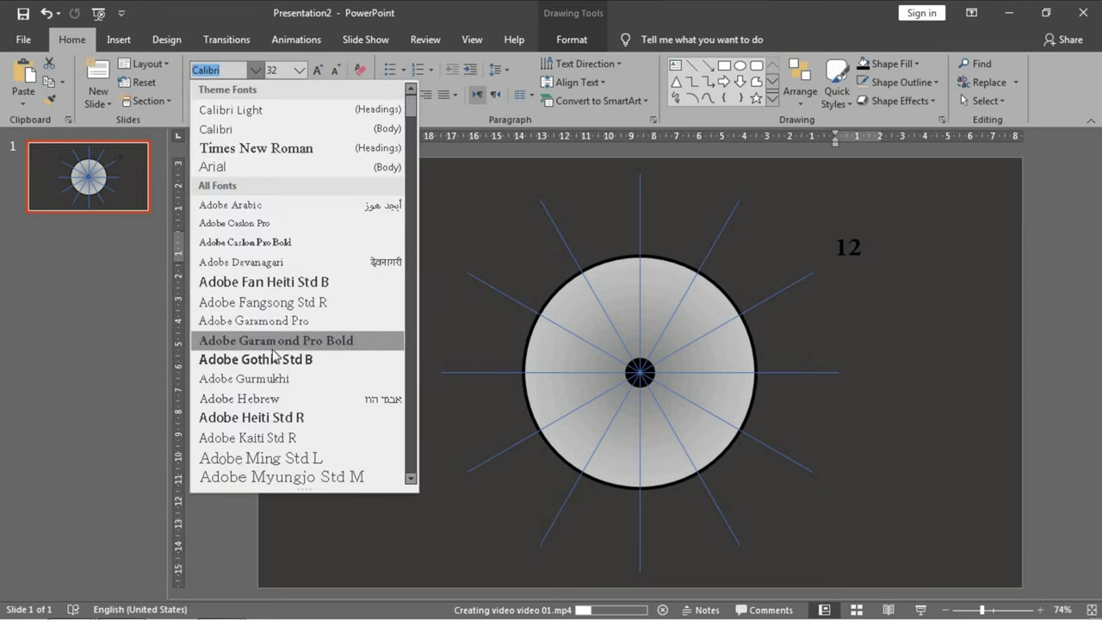
{"action": "scroll", "coordinate": [275, 344], "scroll_direction": "down", "scroll_amount": 8}
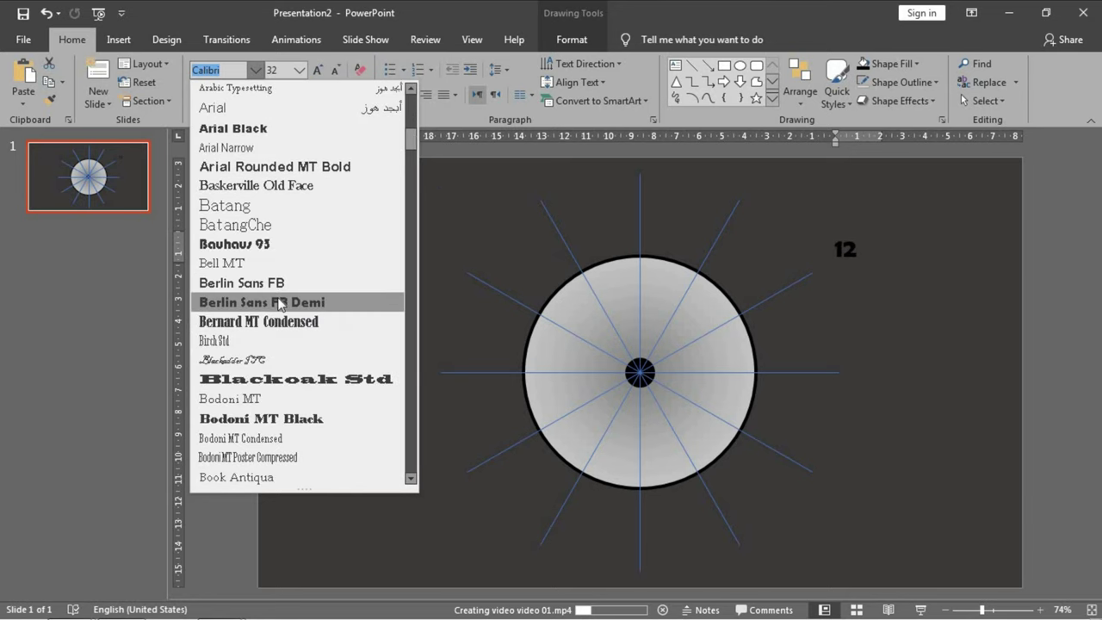
{"action": "left_click", "coordinate": [283, 302]}
- Narrow the "12" text box, move it near the slide's upper edge and duplicate it downward into a column of seven
{"action": "left_click_drag", "start_coordinate": [884, 249], "coordinate": [859, 237]}
{"action": "key", "text": "ctrl+d"}
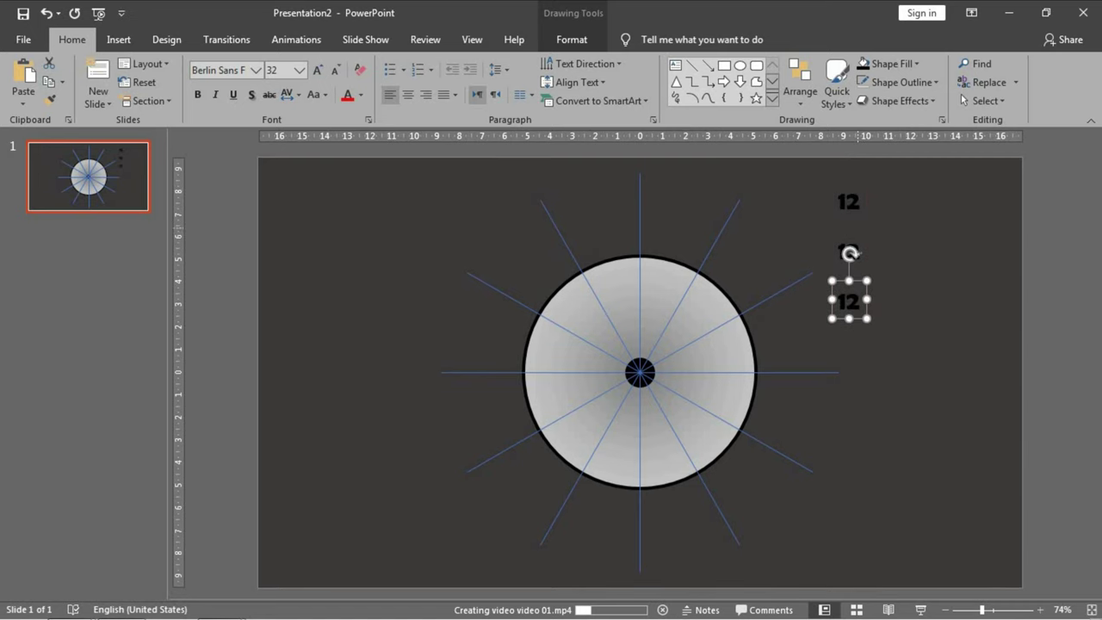
{"action": "key", "text": "ctrl+d"}
{"action": "key", "text": "ctrl+d"}
{"action": "key", "text": "ctrl+d"}
{"action": "key", "text": "ctrl+d"}
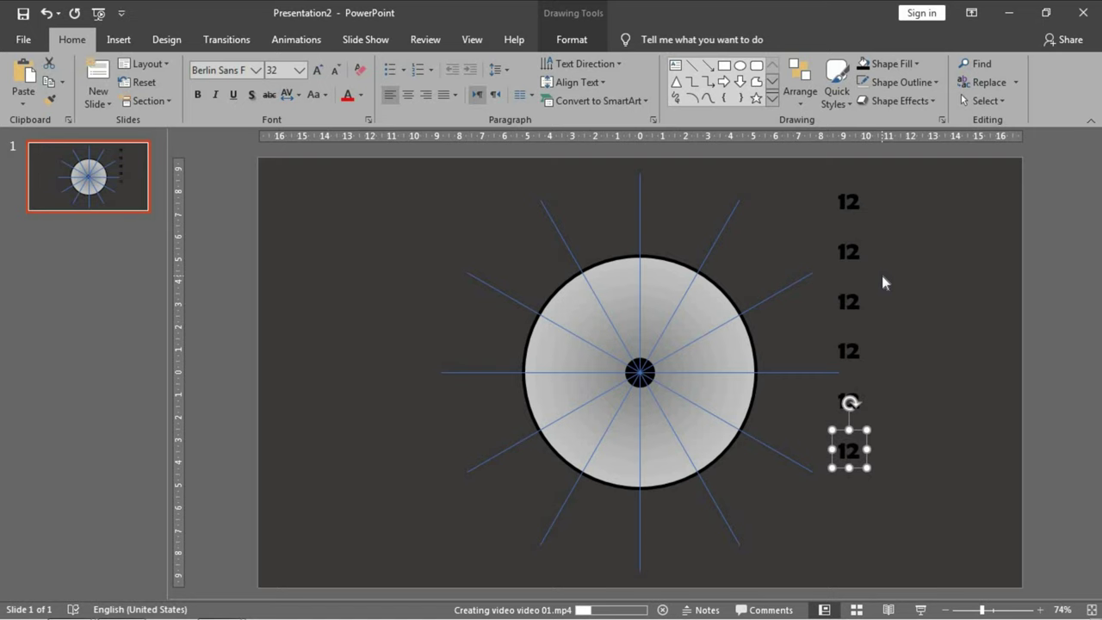
- Duplicate the top "12" box into a second column of five and place the hour numbers around the dial on their guide lines
{"action": "left_click", "coordinate": [856, 189]}
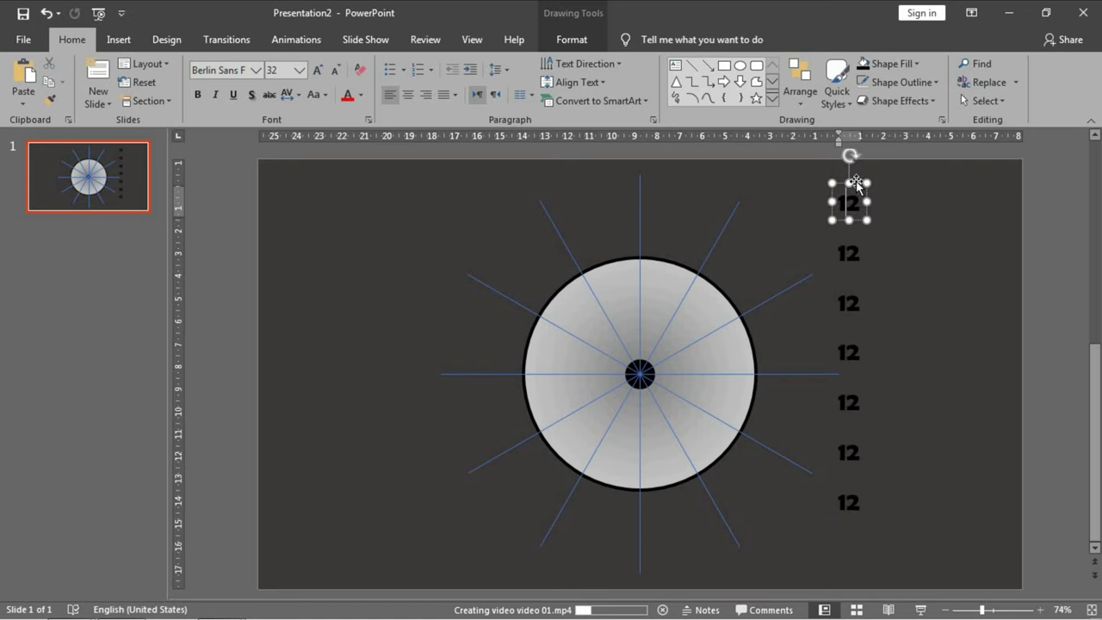
{"action": "left_click_drag", "start_coordinate": [857, 184], "coordinate": [911, 230]}
{"action": "key", "text": "ctrl+d"}
{"action": "key", "text": "ctrl+d"}
{"action": "key", "text": "ctrl+d"}
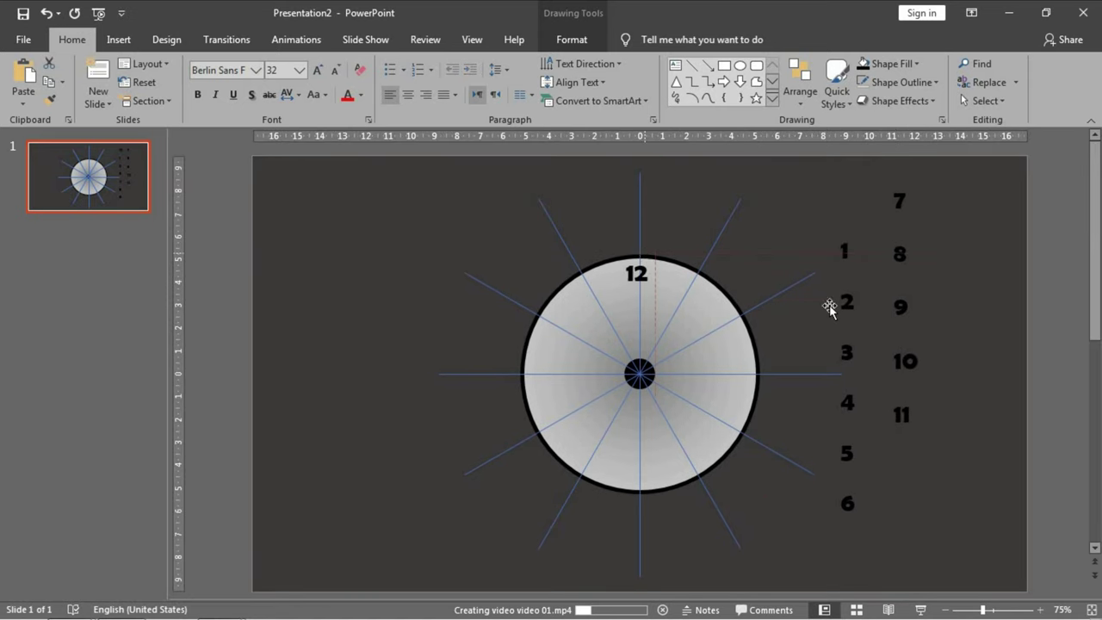
{"action": "left_click_drag", "start_coordinate": [849, 501], "coordinate": [654, 458]}
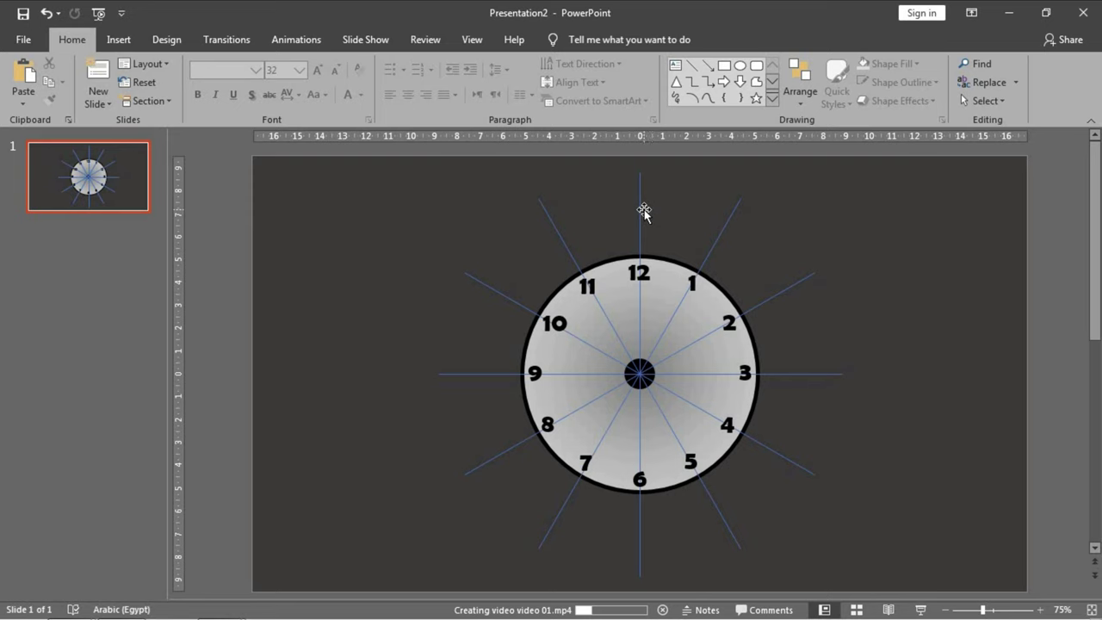
- Select all the blue guide lines crossing the clock face and delete them
{"action": "left_click", "coordinate": [643, 209]}
{"action": "left_click", "coordinate": [727, 229], "text": "shift"}
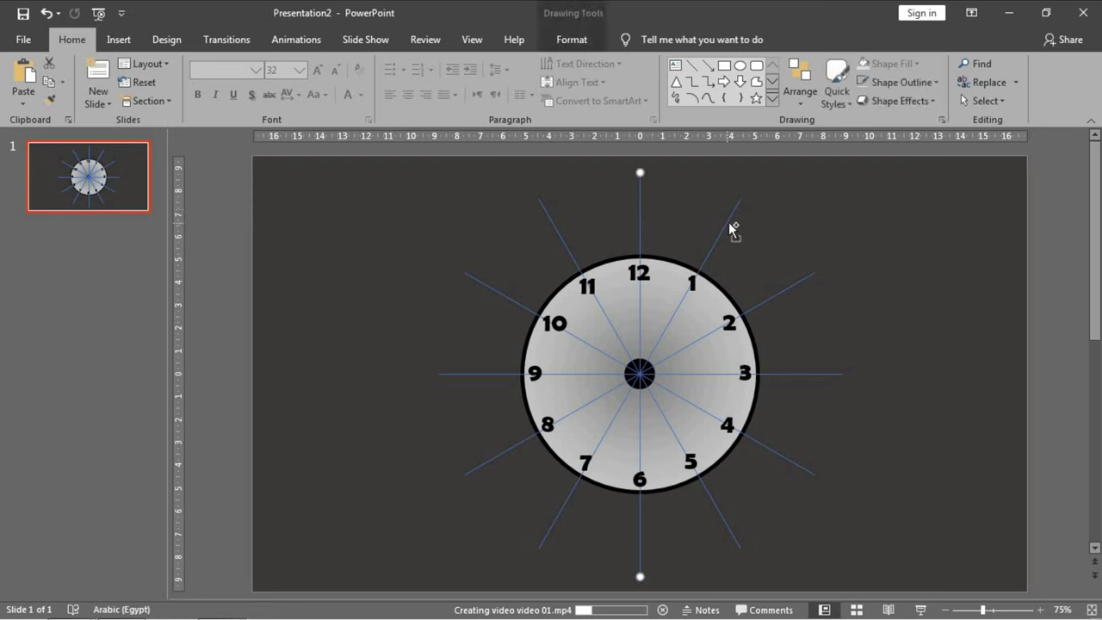
{"action": "left_click", "coordinate": [801, 285], "text": "shift"}
{"action": "left_click", "coordinate": [806, 378], "text": "shift"}
{"action": "left_click", "coordinate": [795, 464], "text": "shift"}
{"action": "left_click", "coordinate": [724, 521], "text": "shift"}
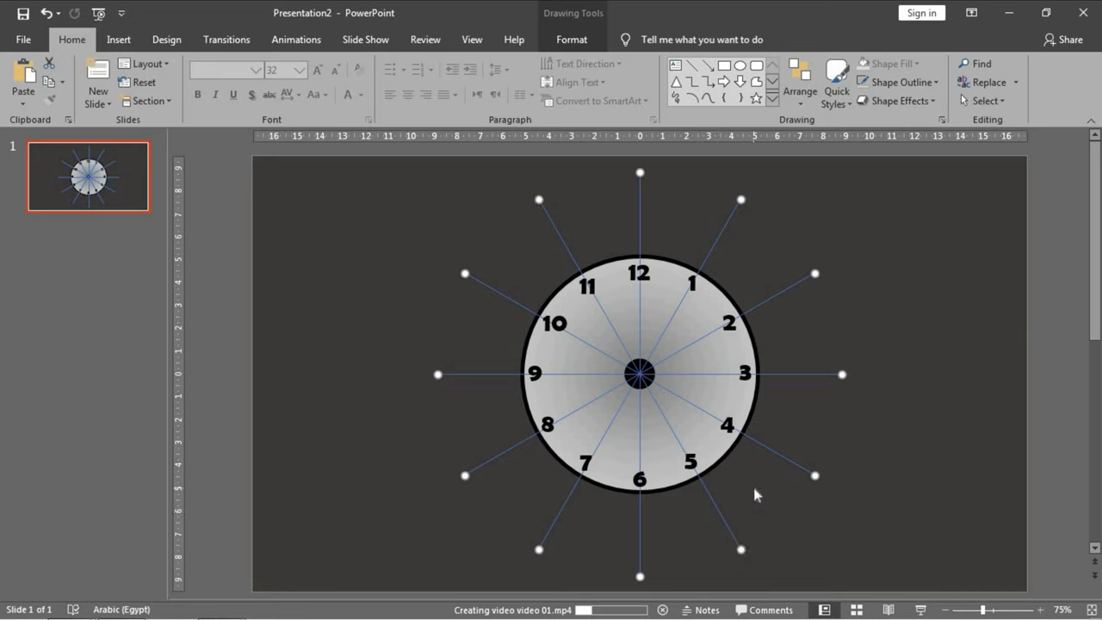
{"action": "key", "text": "Delete"}
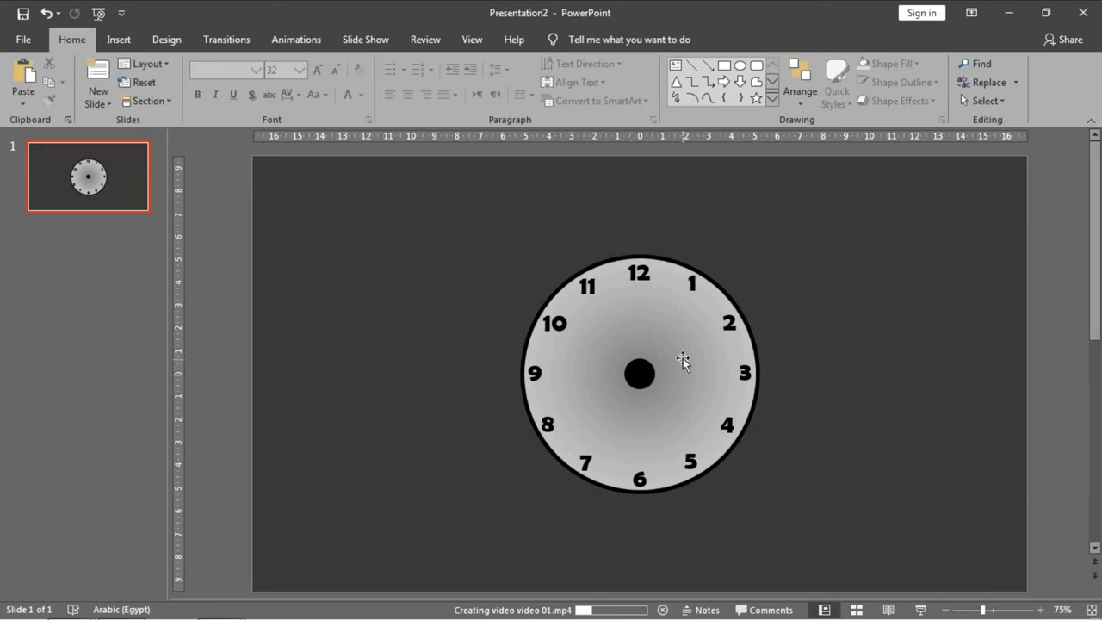
- Draw a slim isosceles triangle about 1.2 cm wide, stand it on the center dot and shorten it into an hour hand
{"action": "left_click", "coordinate": [676, 83]}
{"action": "mouse_move", "coordinate": [822, 203]}
{"action": "left_mouse_down"}
{"action": "mouse_move", "coordinate": [880, 255]}
{"action": "mouse_move", "coordinate": [822, 281]}
{"action": "mouse_move", "coordinate": [824, 341]}
{"action": "mouse_move", "coordinate": [853, 389]}
{"action": "mouse_move", "coordinate": [850, 419]}
{"action": "mouse_move", "coordinate": [844, 372]}
{"action": "left_mouse_up"}
{"action": "scroll", "coordinate": [831, 380], "scroll_direction": "up", "scroll_amount": 3}
{"action": "scroll", "coordinate": [830, 379], "scroll_direction": "up", "scroll_amount": 2}
{"action": "left_click_drag", "start_coordinate": [741, 467], "coordinate": [426, 458]}
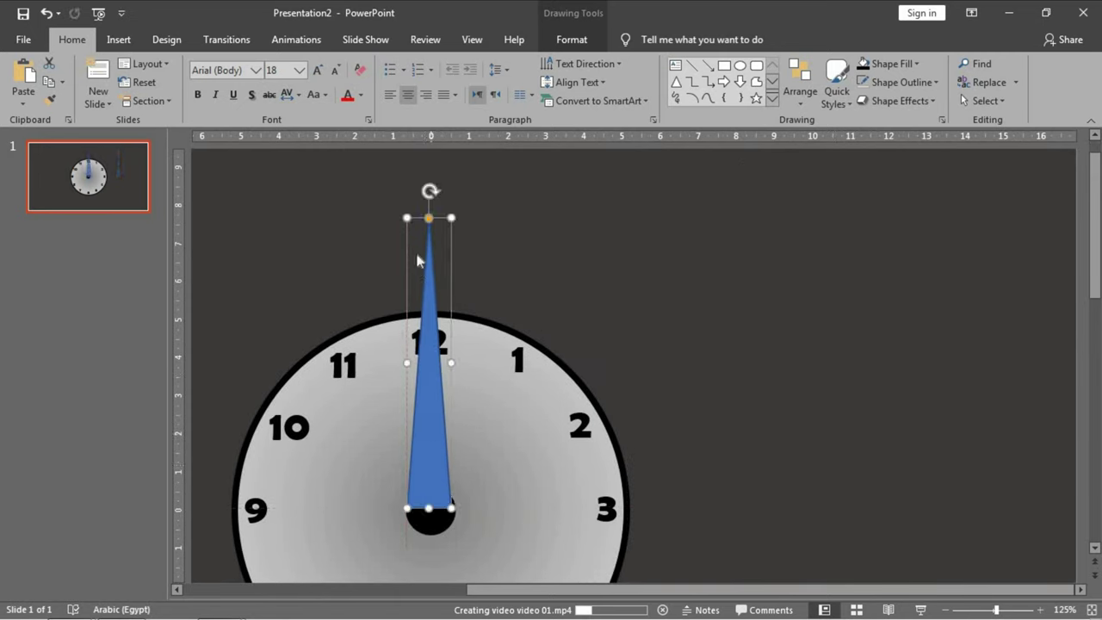
{"action": "left_click_drag", "start_coordinate": [430, 506], "coordinate": [429, 463]}
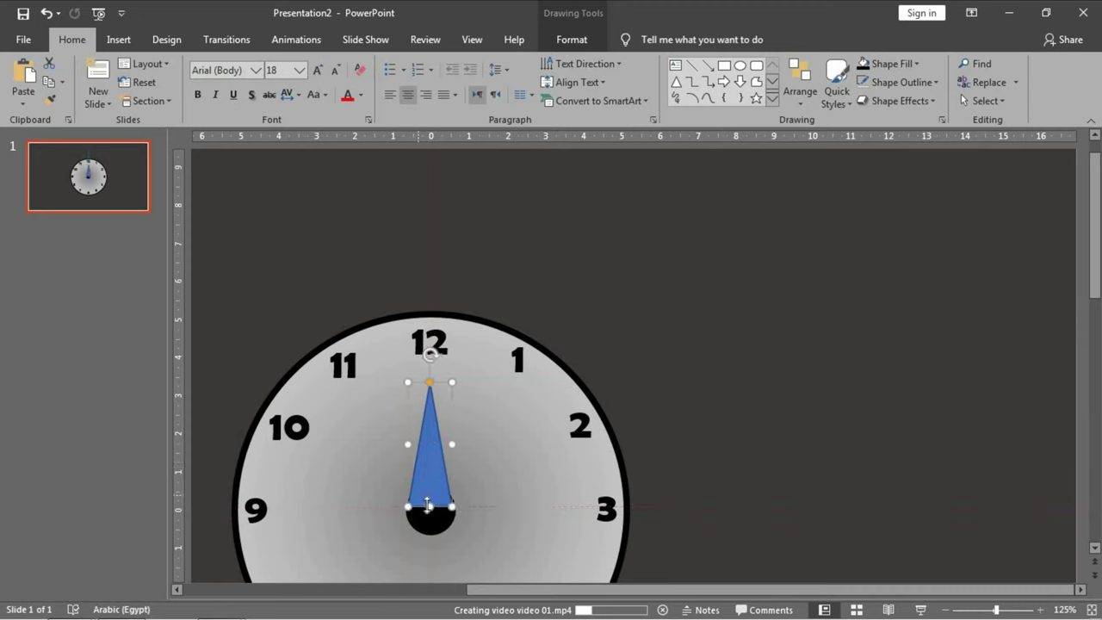
- Duplicate the hour-hand triangle beside it and reshape the copy into a minute hand about 3.6 cm tall and 0.75 cm wide
{"action": "left_click_drag", "start_coordinate": [431, 525], "coordinate": [488, 561]}
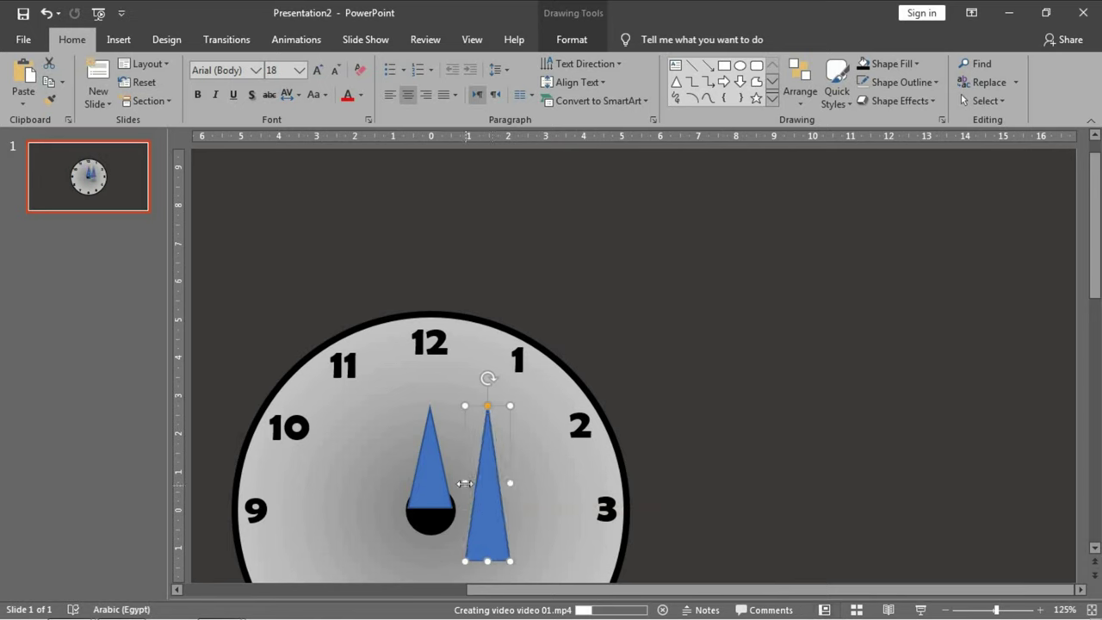
{"action": "left_click_drag", "start_coordinate": [464, 483], "coordinate": [488, 471]}
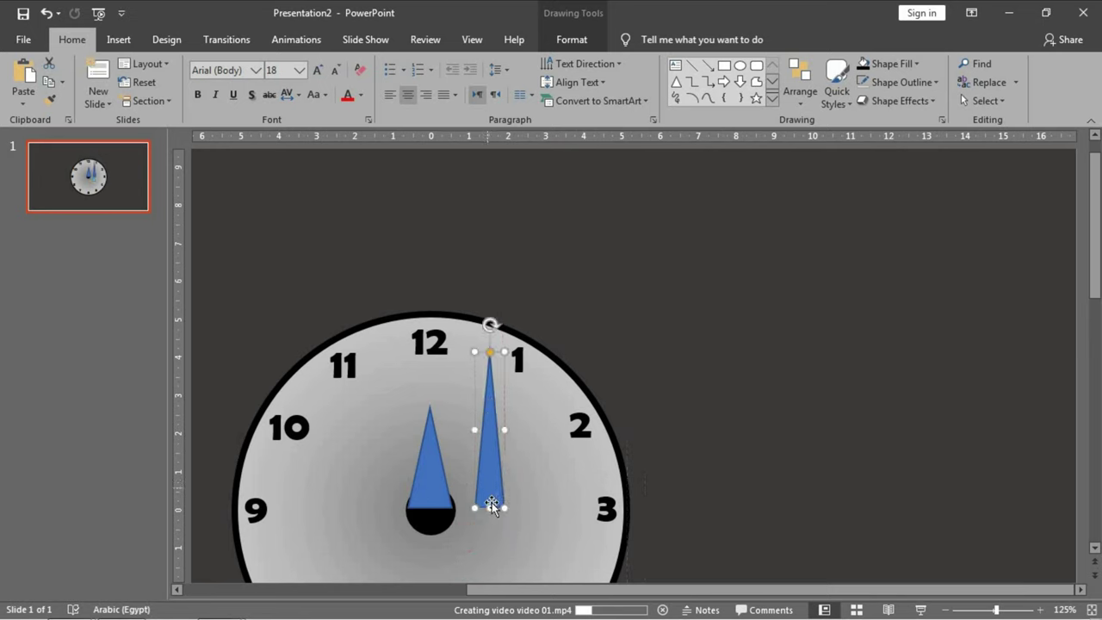
- Duplicate the minute hand, reshape the copy into a second hand about 4 cm tall and 0.27 cm wide, and place it alongside
{"action": "left_click_drag", "start_coordinate": [490, 508], "coordinate": [547, 476]}
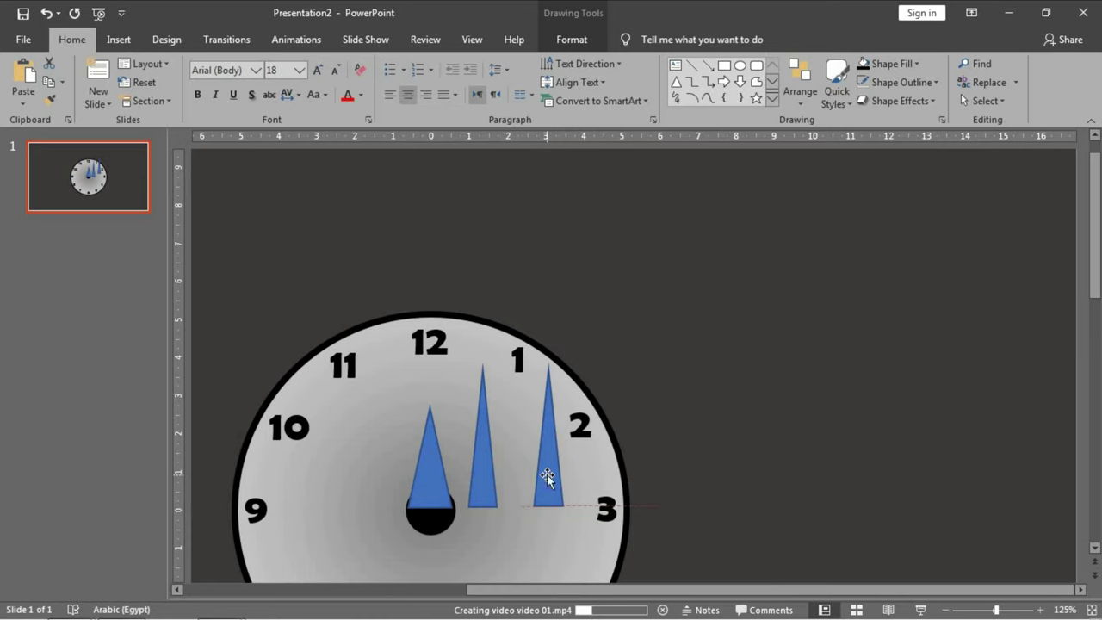
{"action": "left_click_drag", "start_coordinate": [547, 477], "coordinate": [548, 479]}
{"action": "left_click_drag", "start_coordinate": [535, 439], "coordinate": [553, 457]}
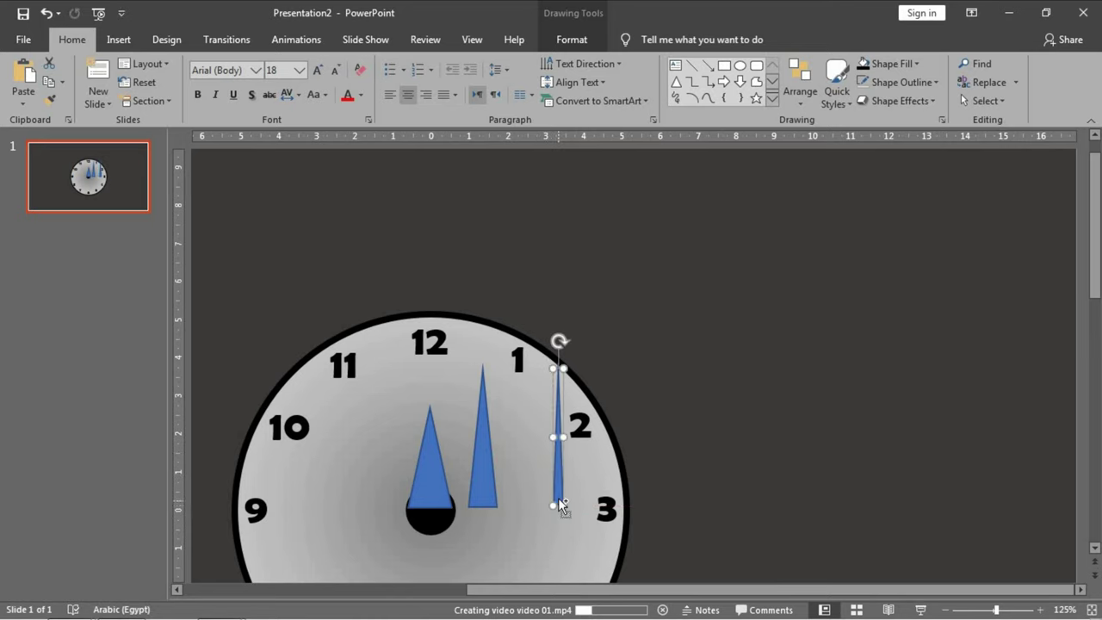
{"action": "scroll", "coordinate": [558, 498], "scroll_direction": "up", "scroll_amount": 10}
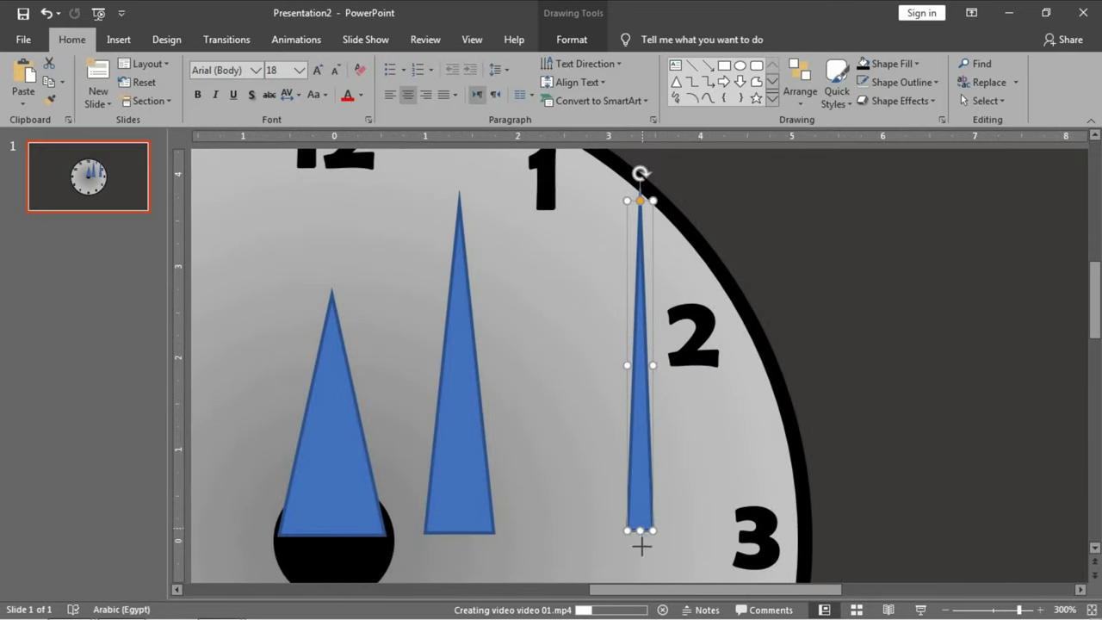
{"action": "left_click", "coordinate": [640, 568]}
{"action": "left_click_drag", "start_coordinate": [640, 529], "coordinate": [521, 492]}
{"action": "scroll", "coordinate": [522, 494], "scroll_direction": "down", "scroll_amount": 6}
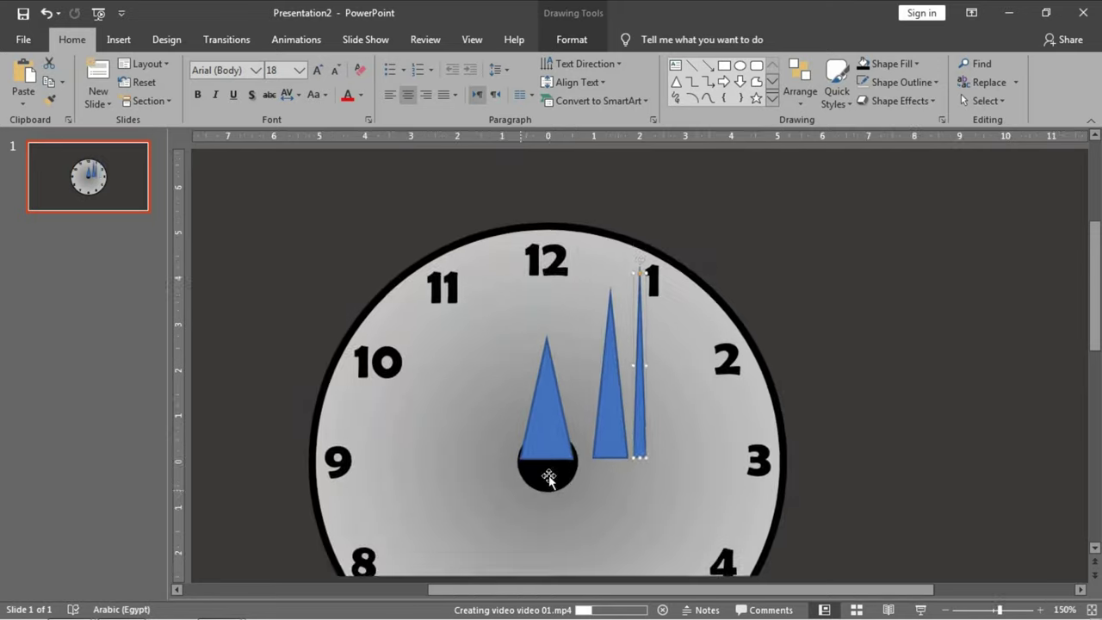
- Select all three hand triangles and remove their outlines
{"action": "left_click", "coordinate": [619, 429], "text": "shift"}
{"action": "left_click", "coordinate": [566, 439], "text": "shift"}
{"action": "left_click", "coordinate": [594, 43]}
{"action": "left_click", "coordinate": [433, 82]}
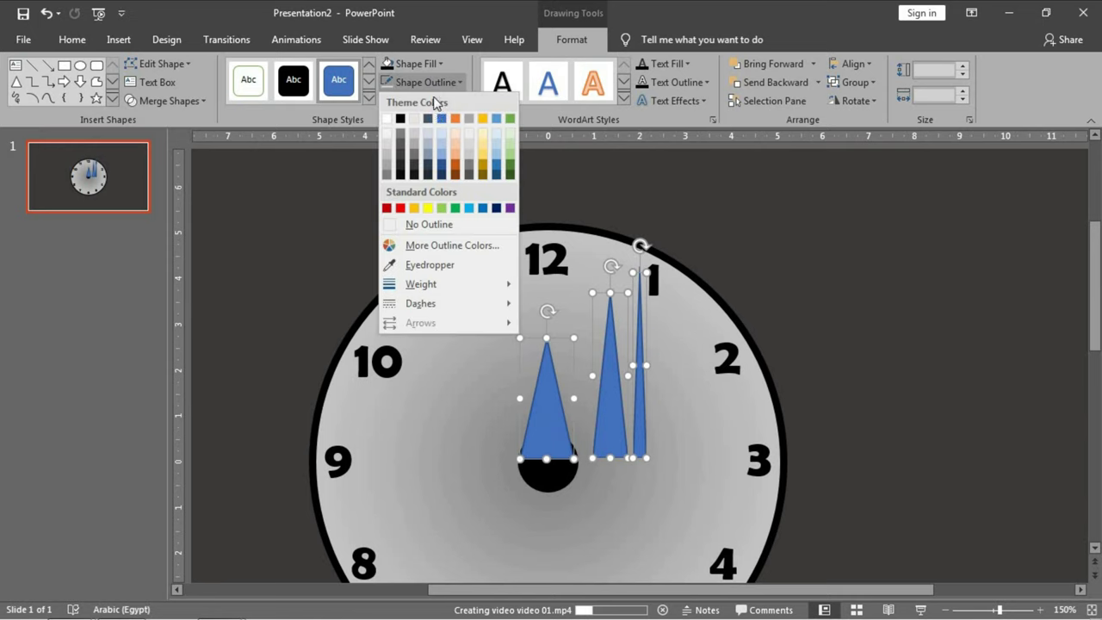
{"action": "left_click", "coordinate": [440, 224]}
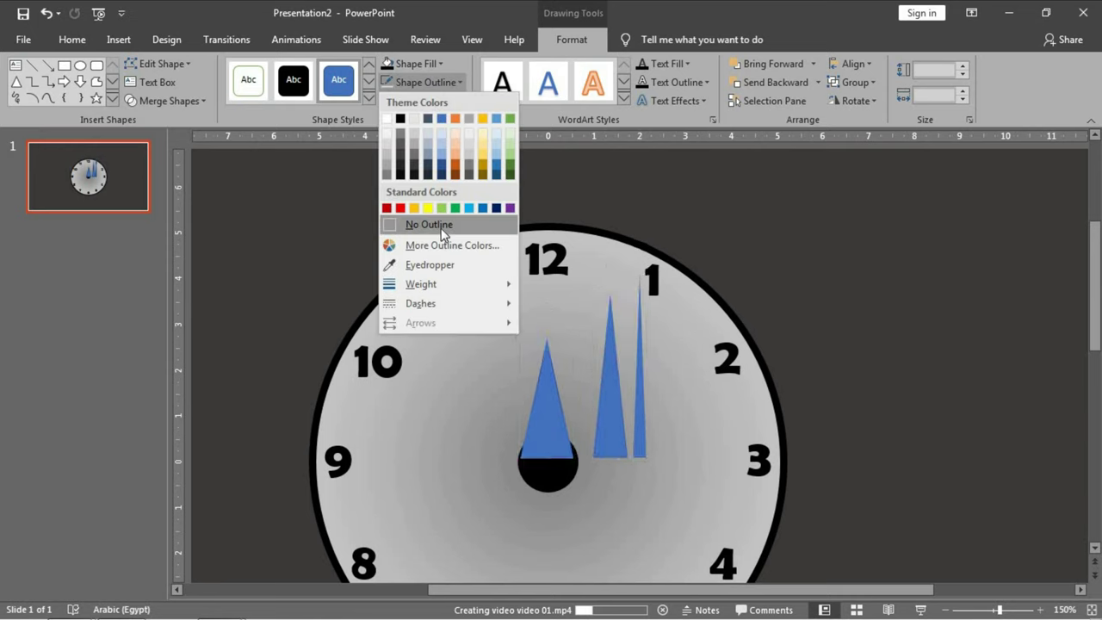
{"action": "left_click", "coordinate": [423, 63]}
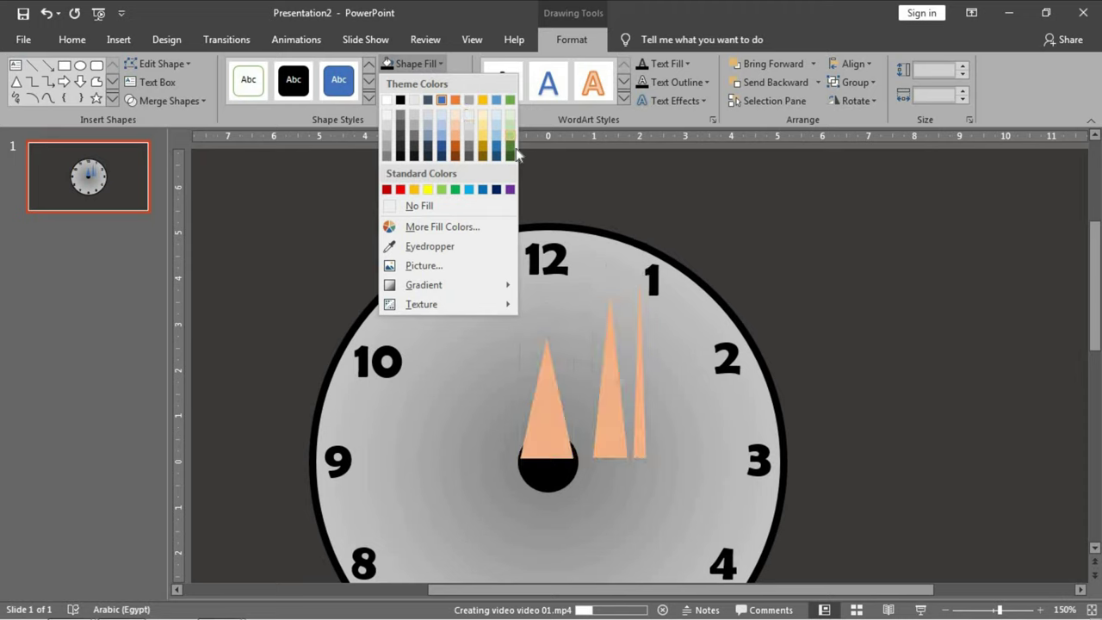
{"action": "left_click", "coordinate": [829, 258]}
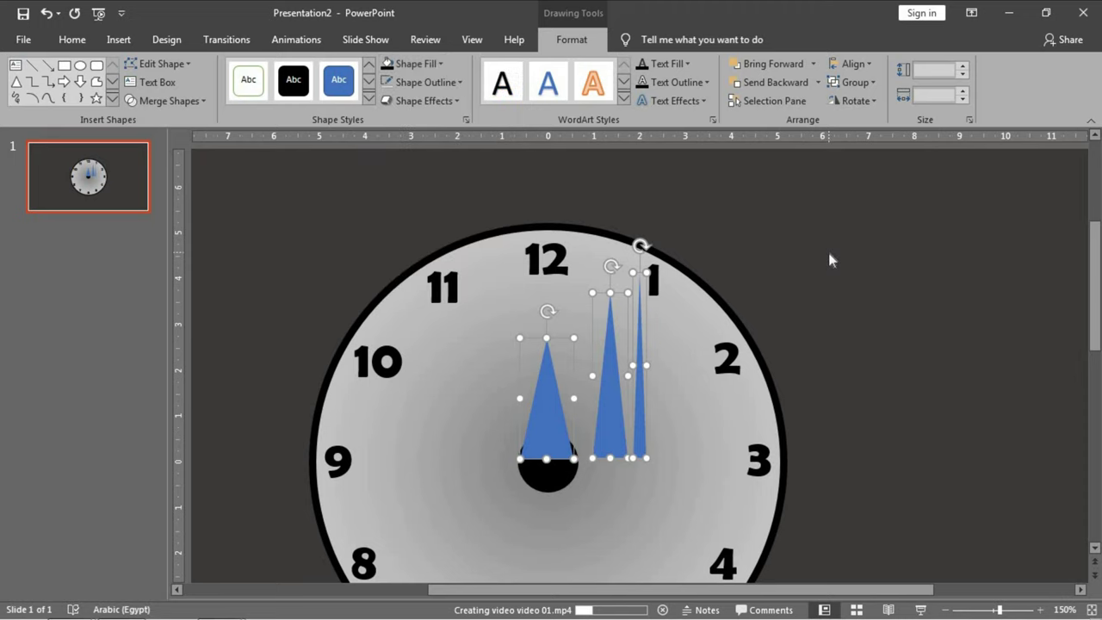
- Open the recent "colors" presentation and copy the palette strip running from light pink to dark red on slide 1
{"action": "key", "text": "ctrl+o"}
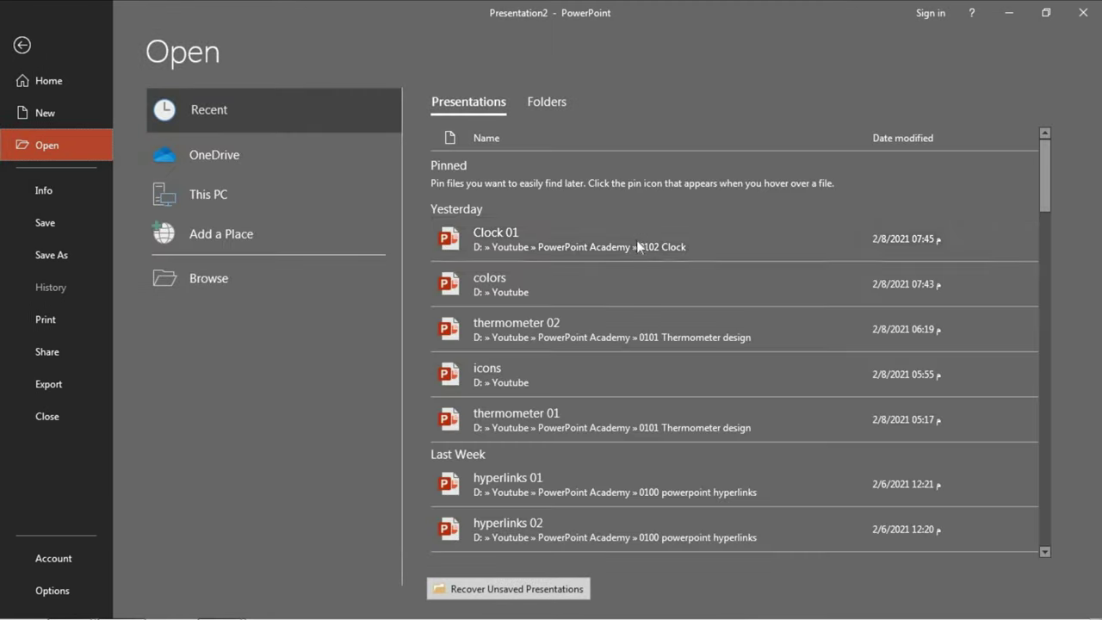
{"action": "left_click", "coordinate": [609, 290]}
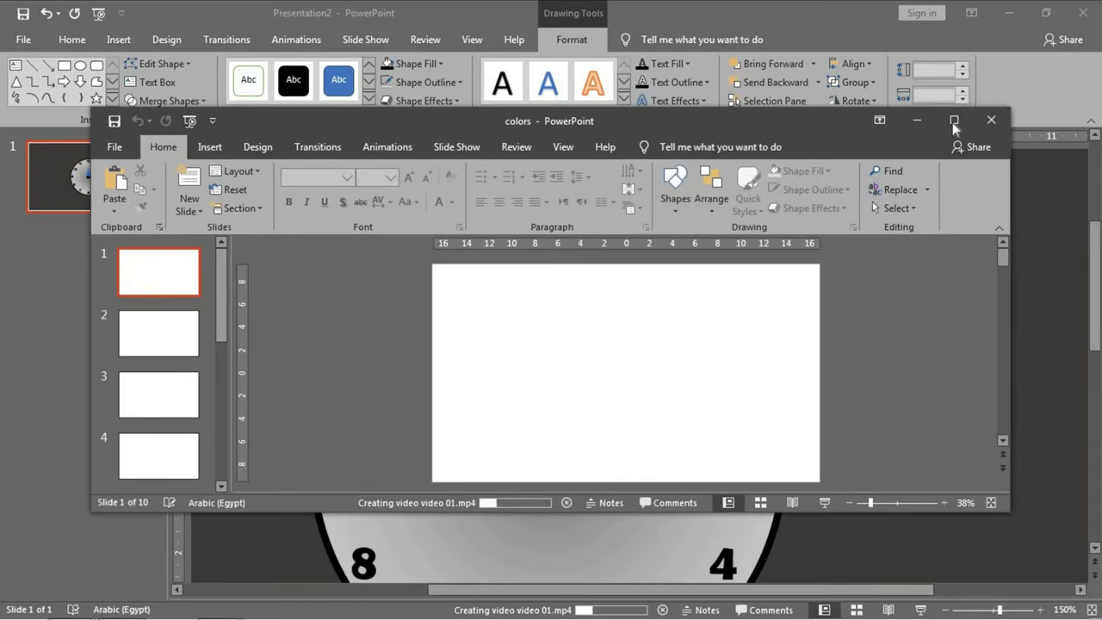
{"action": "left_click", "coordinate": [953, 121]}
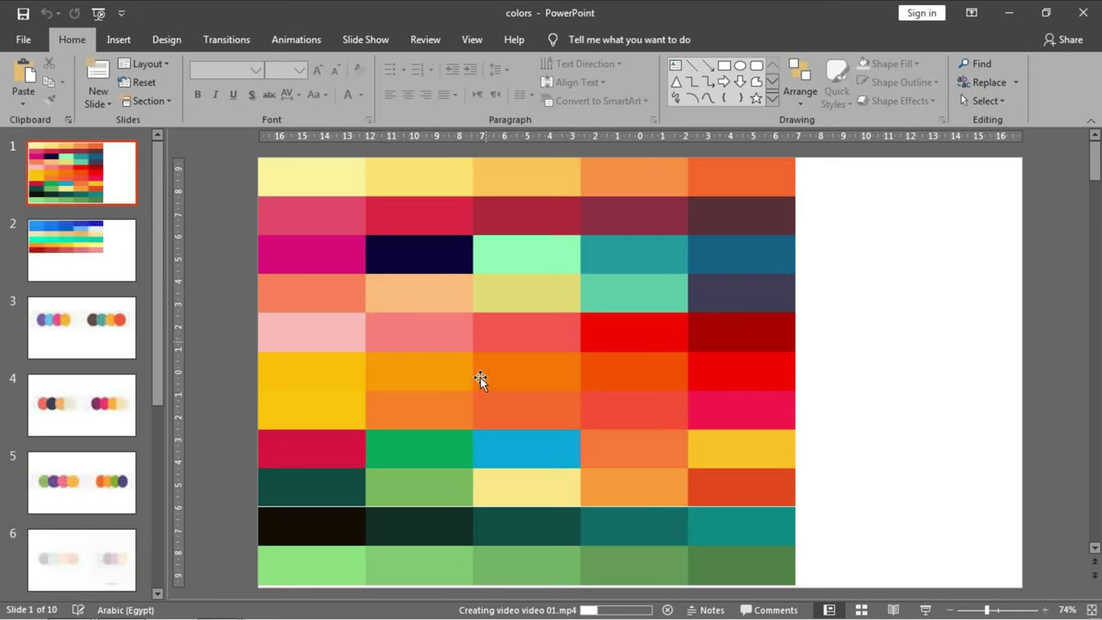
{"action": "left_click", "coordinate": [430, 347]}
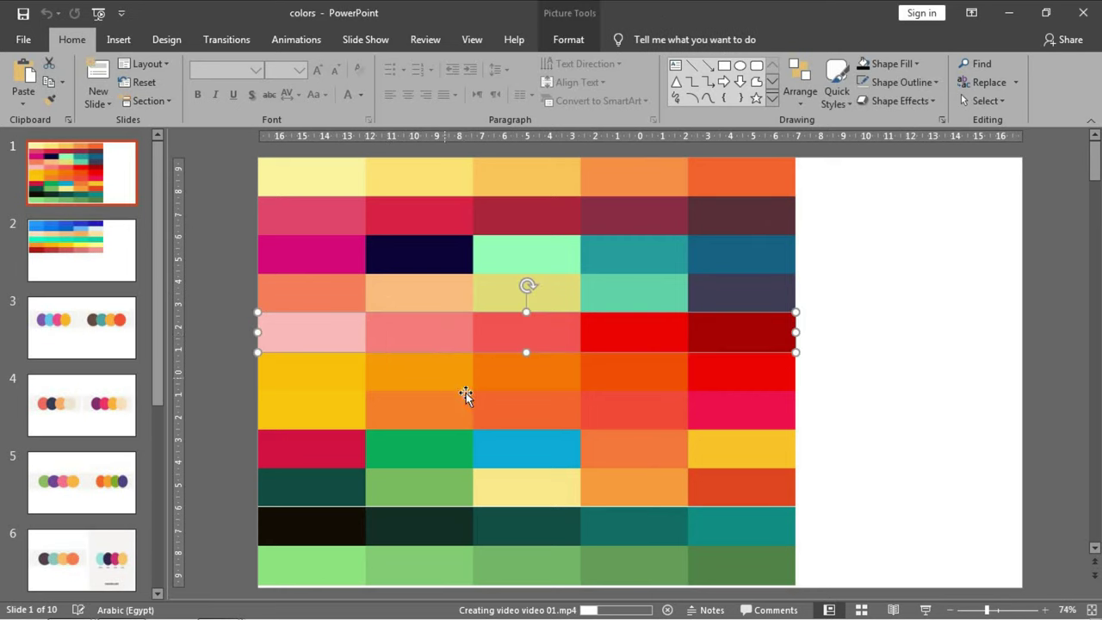
- Close the "colors" presentation, paste the red palette strip onto the clock slide and move it above the clock face
{"action": "left_click", "coordinate": [1083, 12]}
{"action": "key", "text": "ctrl+v"}
{"action": "scroll", "coordinate": [686, 329], "scroll_direction": "down", "scroll_amount": 5}
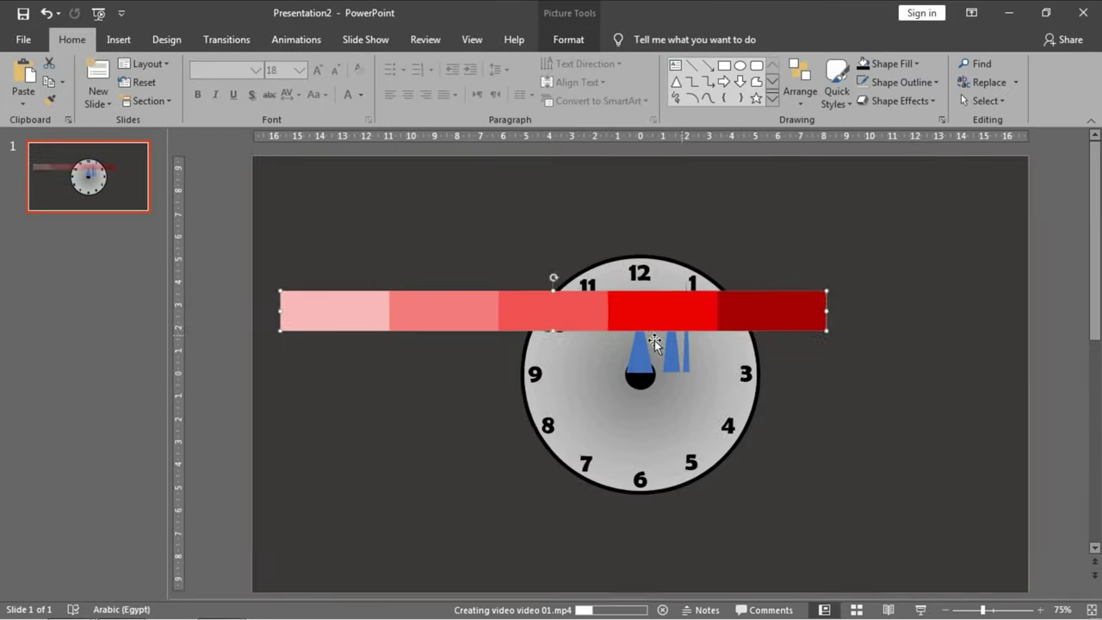
{"action": "mouse_move", "coordinate": [658, 328]}
{"action": "left_mouse_down"}
{"action": "mouse_move", "coordinate": [770, 239]}
{"action": "mouse_move", "coordinate": [787, 210]}
{"action": "left_mouse_up"}
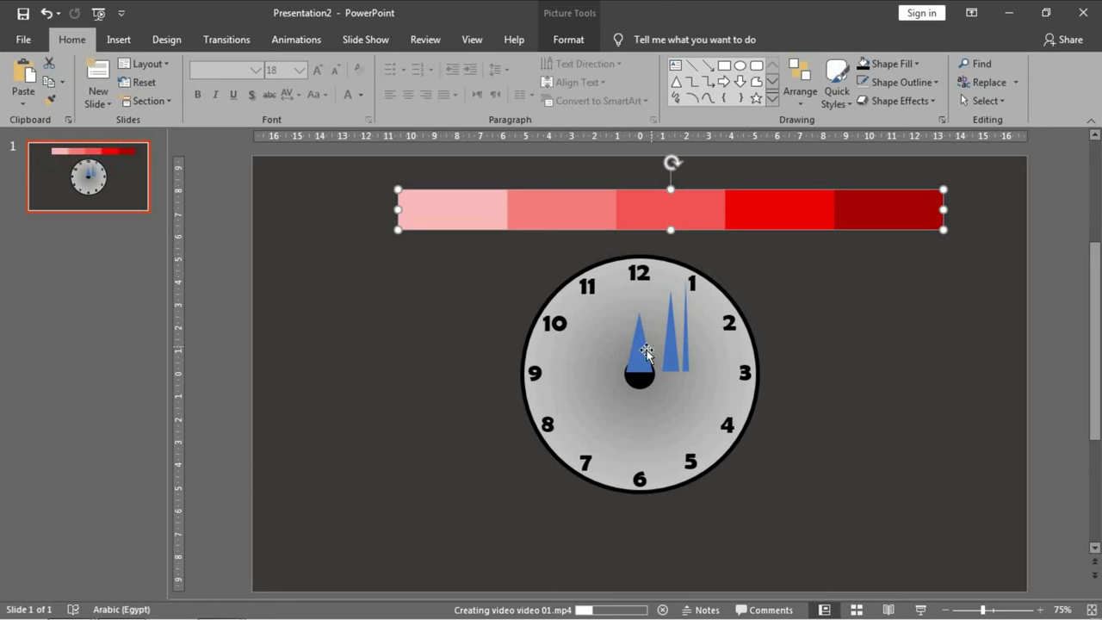
- Fill the hour hand with the bright red of the palette strip using the Eyedropper
{"action": "left_click", "coordinate": [639, 349]}
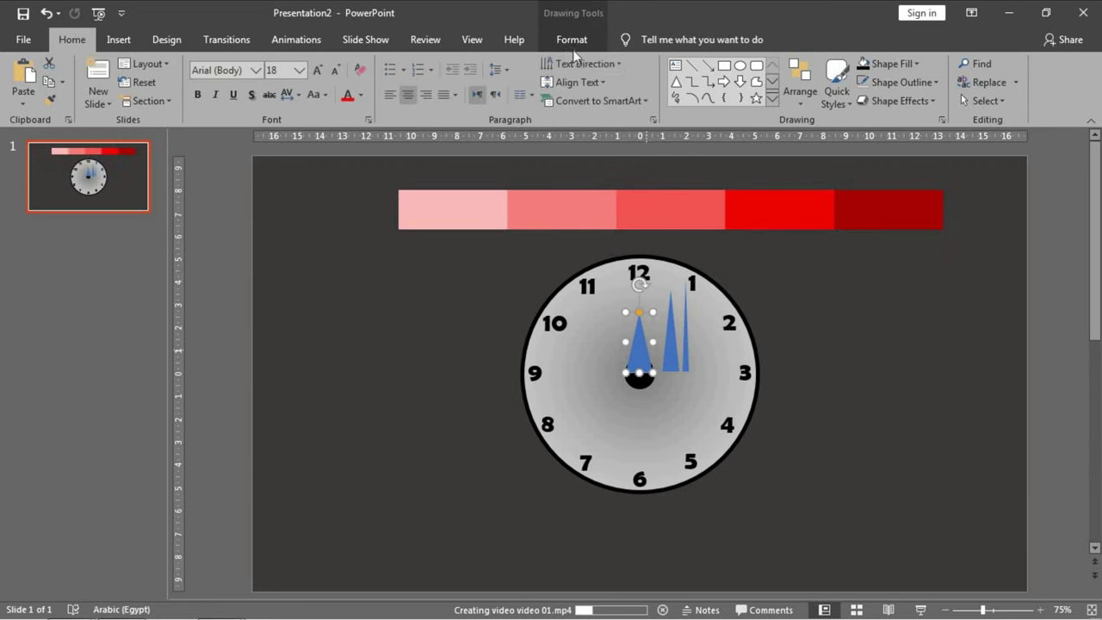
{"action": "left_click", "coordinate": [435, 67]}
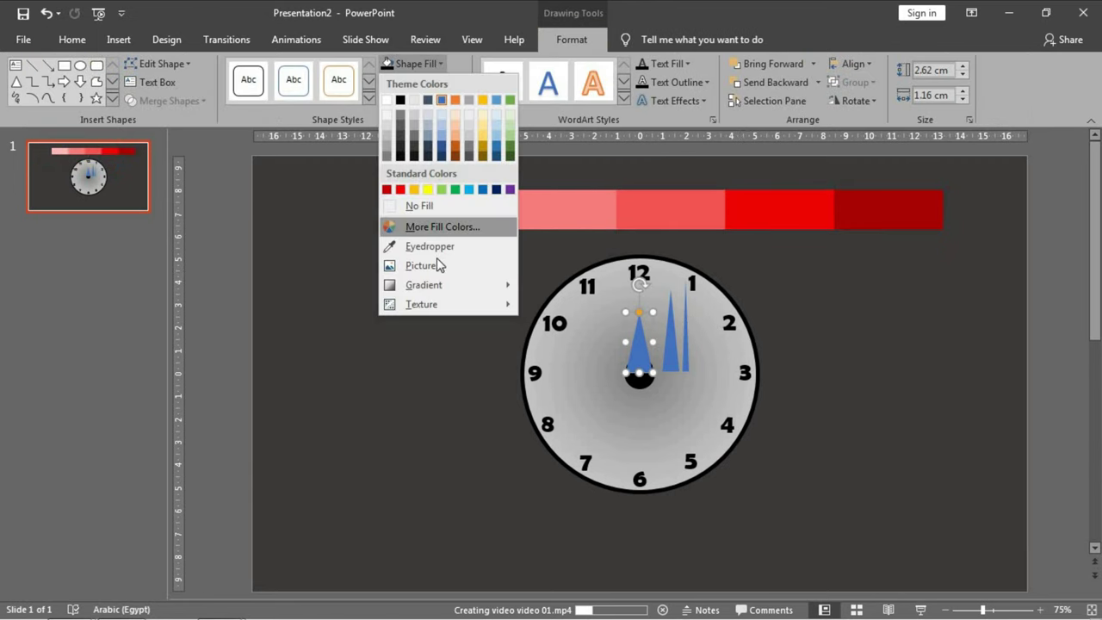
{"action": "left_click", "coordinate": [429, 246]}
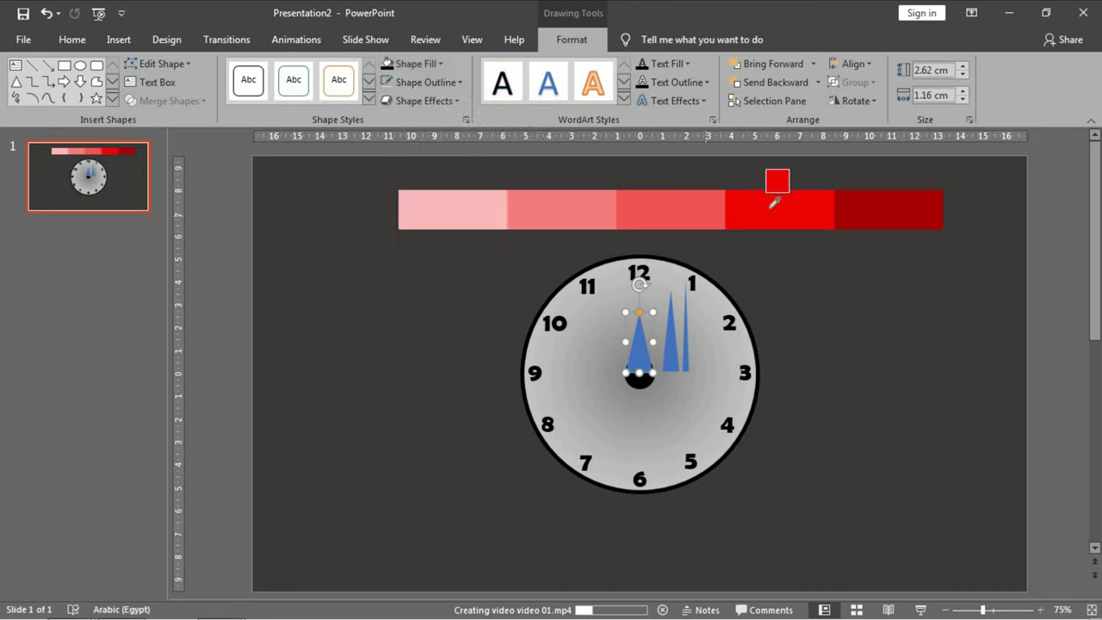
- Fill the minute hand with the strip's middle coral red using the Eyedropper
{"action": "left_click", "coordinate": [669, 328]}
{"action": "left_click", "coordinate": [412, 63]}
{"action": "left_click", "coordinate": [464, 276]}
{"action": "left_click", "coordinate": [695, 205]}
- Fill the thin second hand with the strip's second-lightest pink using the Eyedropper
{"action": "left_click", "coordinate": [686, 341]}
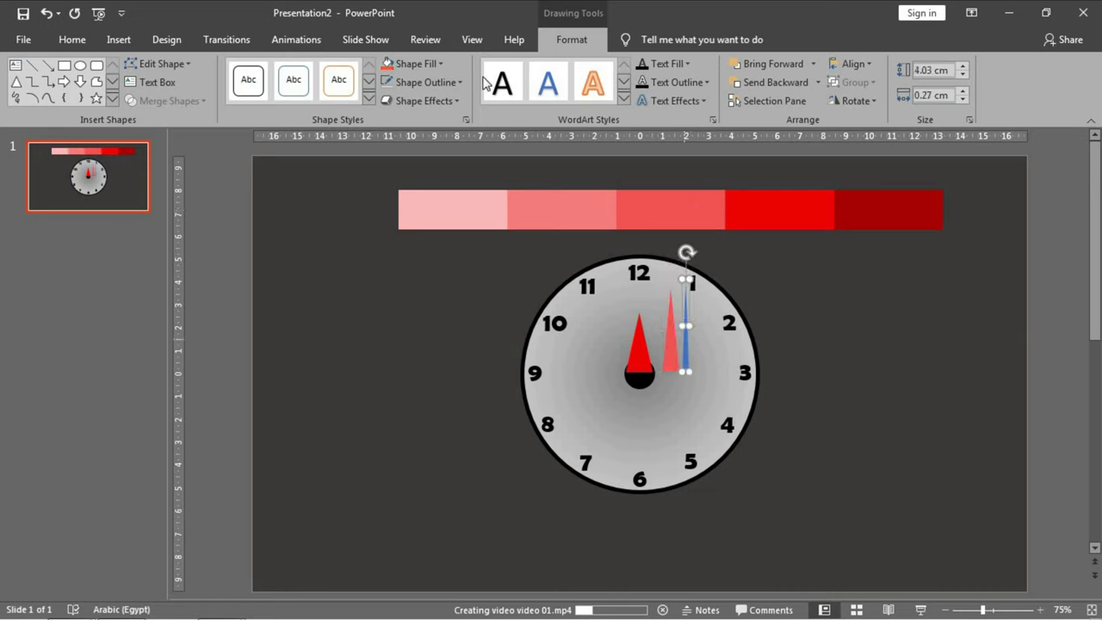
{"action": "left_click", "coordinate": [429, 63]}
{"action": "left_click", "coordinate": [456, 278]}
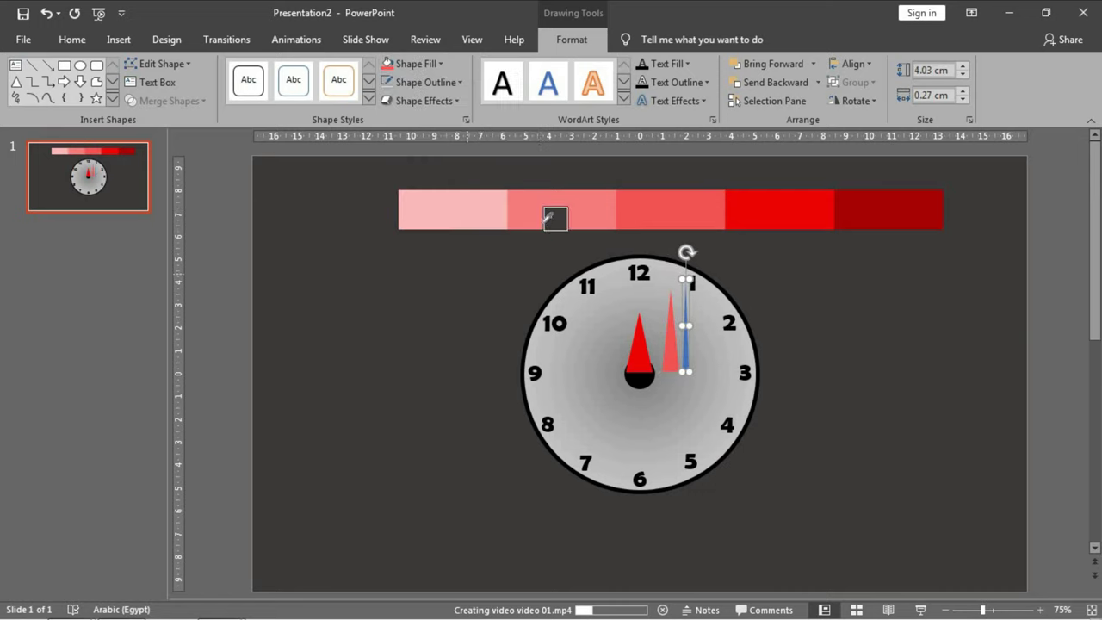
{"action": "left_click", "coordinate": [558, 205]}
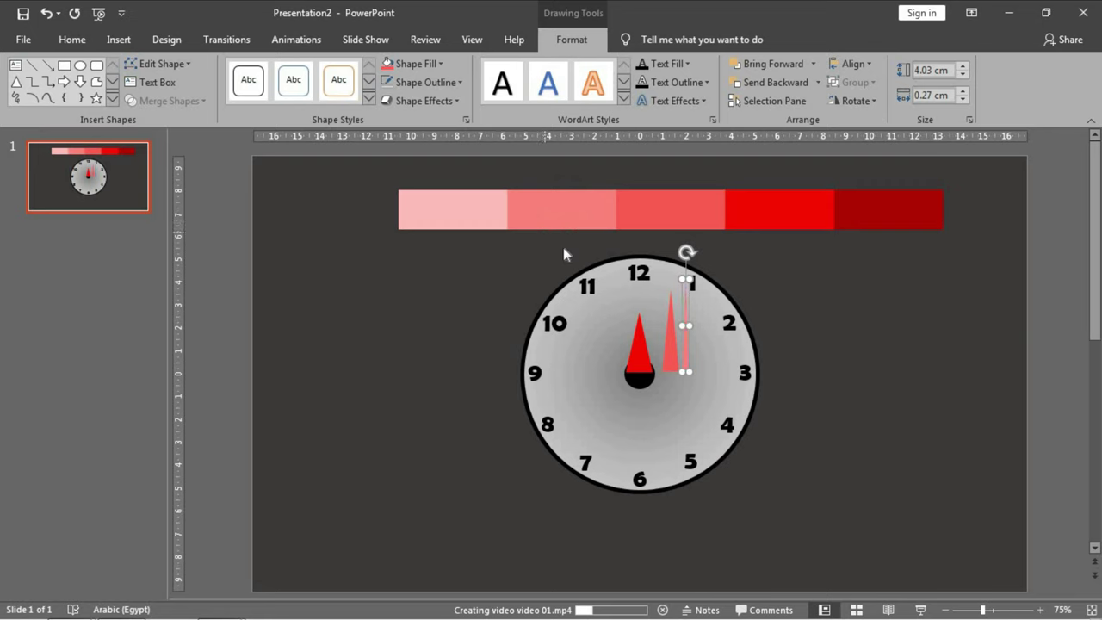
- Apply a preset gradient variation of its pink fill to the second hand
{"action": "left_click", "coordinate": [416, 62]}
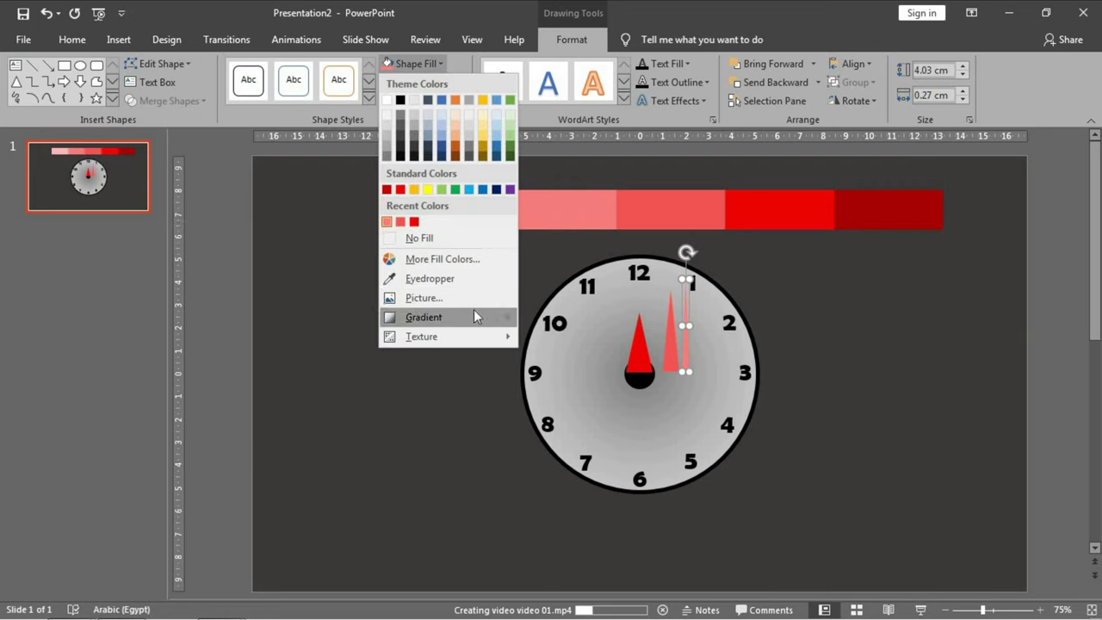
{"action": "mouse_move", "coordinate": [481, 317]}
{"action": "left_click", "coordinate": [535, 496]}
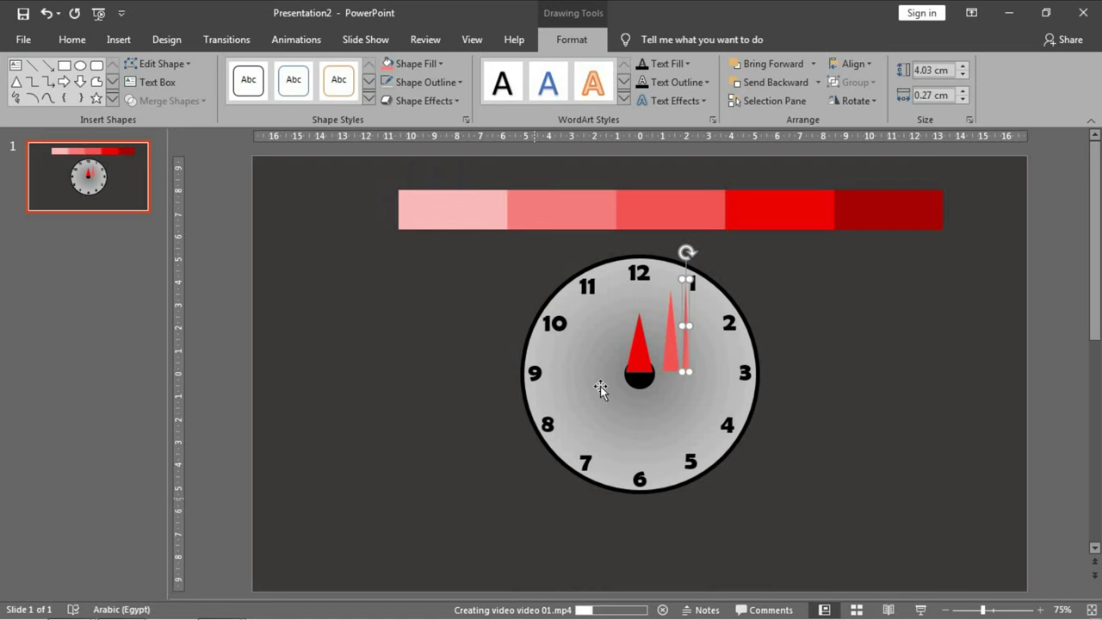
- Apply a preset gradient fill to the minute hand that darkens toward its tip
{"action": "left_click", "coordinate": [670, 354]}
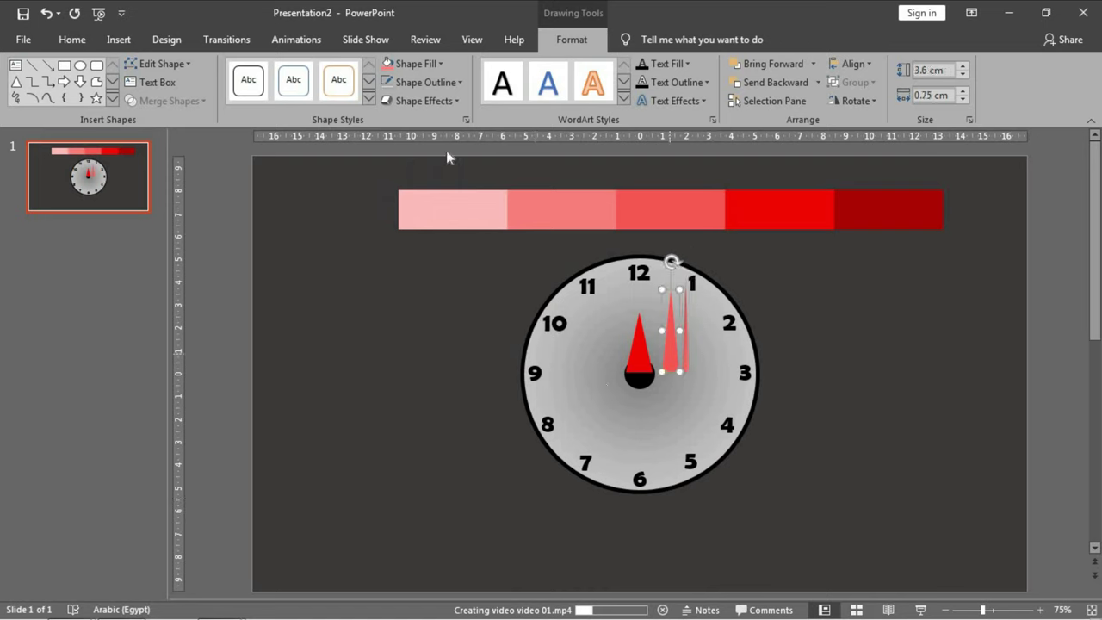
{"action": "left_click", "coordinate": [418, 62]}
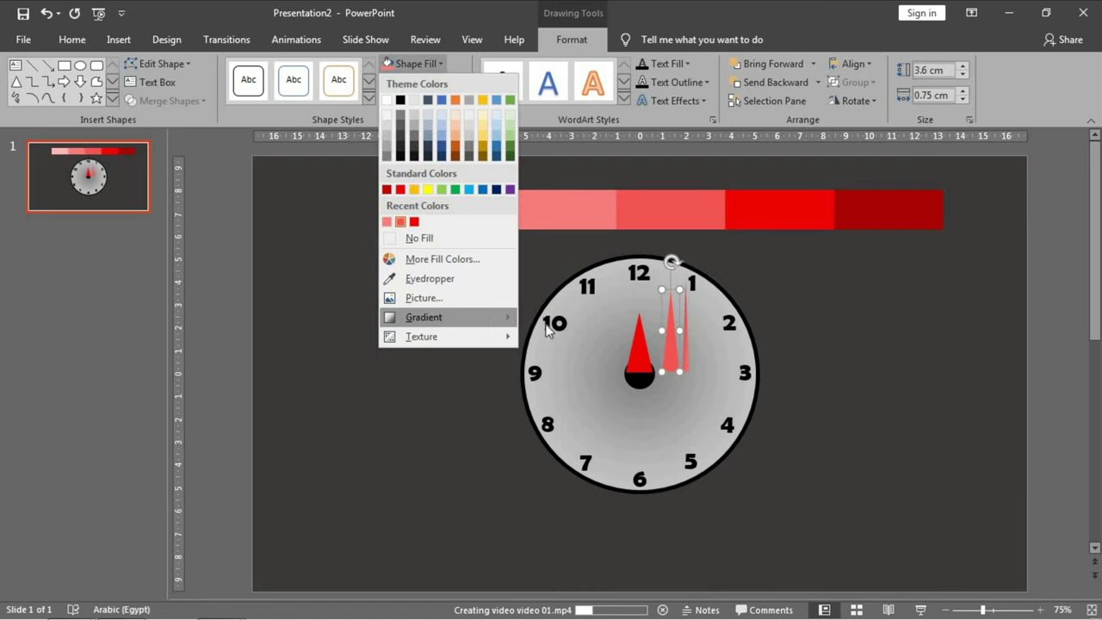
{"action": "mouse_move", "coordinate": [479, 319]}
{"action": "left_click", "coordinate": [643, 538]}
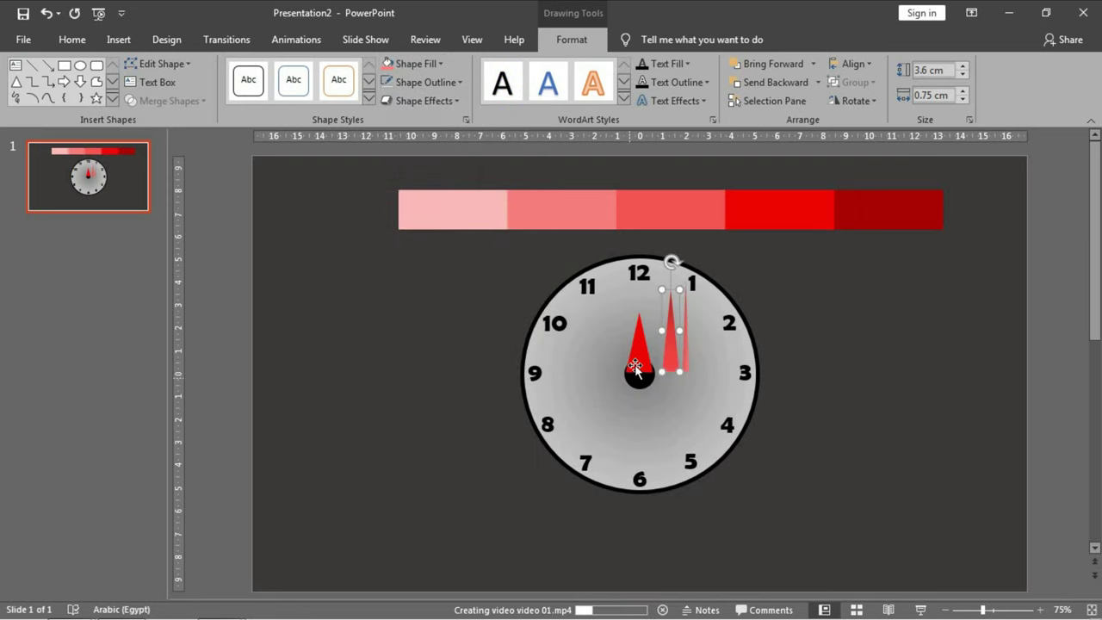
- Apply the first dark-variation gradient preset to the red hour hand
{"action": "left_click", "coordinate": [639, 361]}
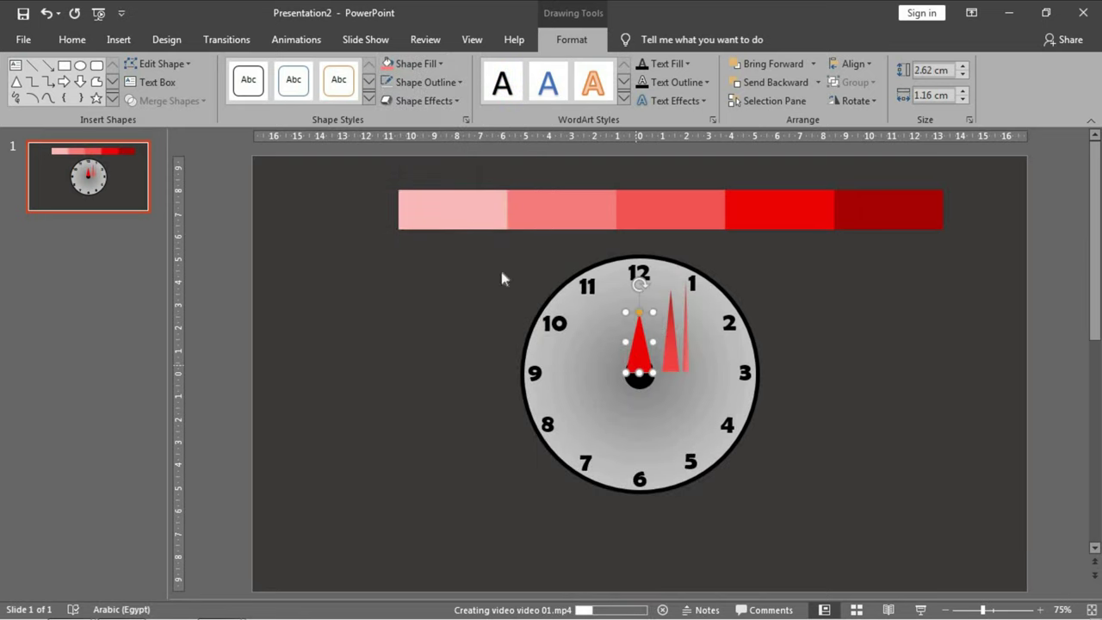
{"action": "left_click", "coordinate": [417, 62]}
{"action": "mouse_move", "coordinate": [482, 317]}
{"action": "left_click", "coordinate": [536, 500]}
{"action": "left_click", "coordinate": [650, 201]}
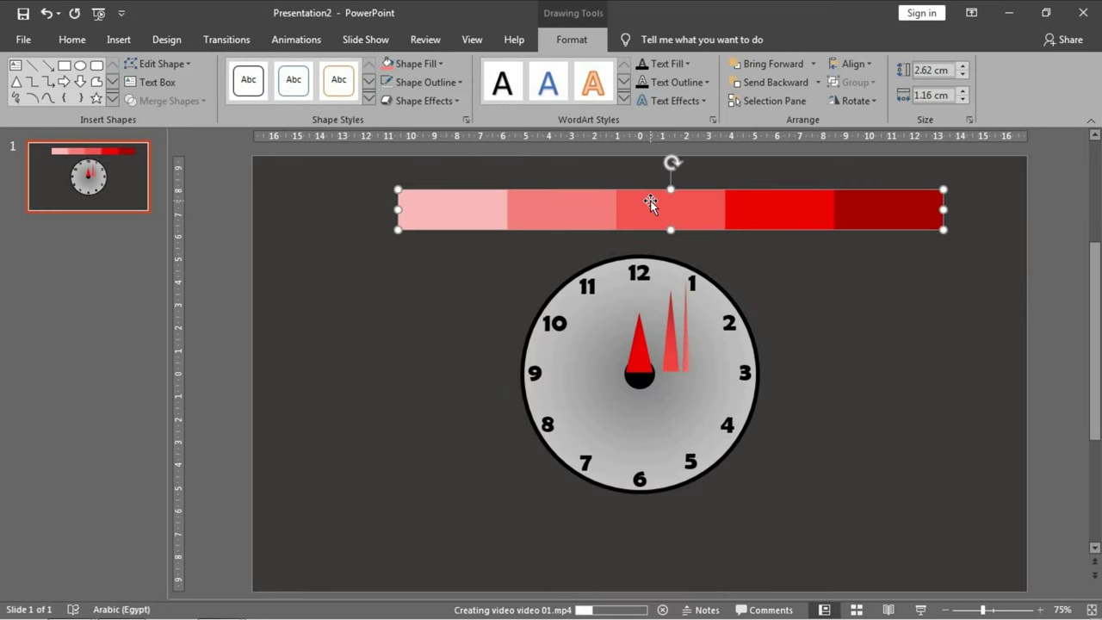
- Fill the clock's black centre circle with the strip's darkest red using the Eyedropper
{"action": "left_click", "coordinate": [641, 387]}
{"action": "double_click", "coordinate": [642, 387]}
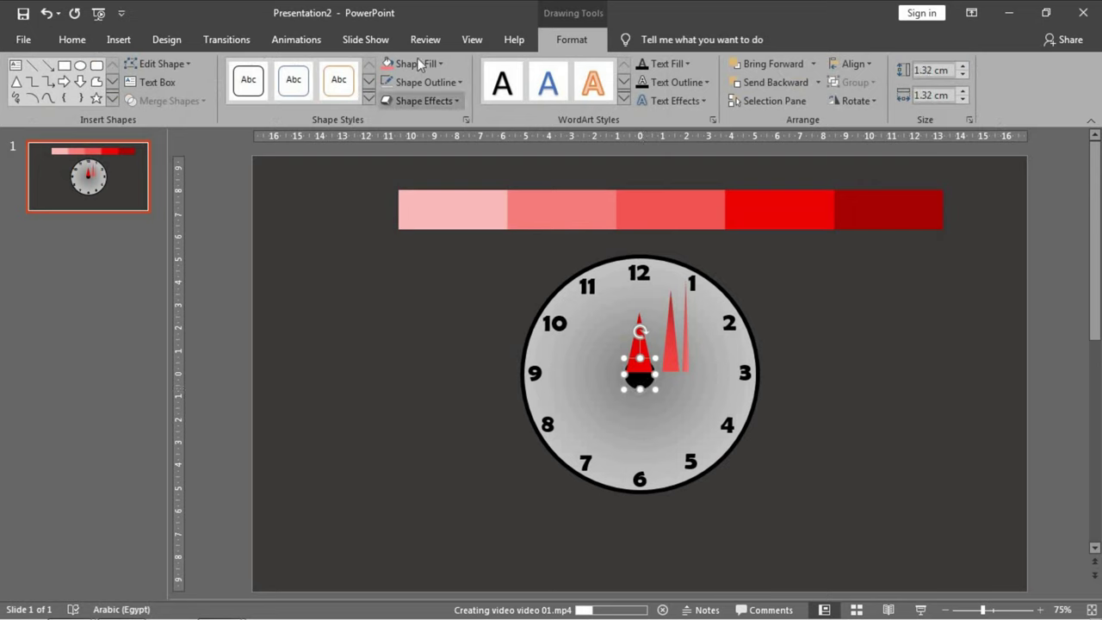
{"action": "left_click", "coordinate": [421, 64]}
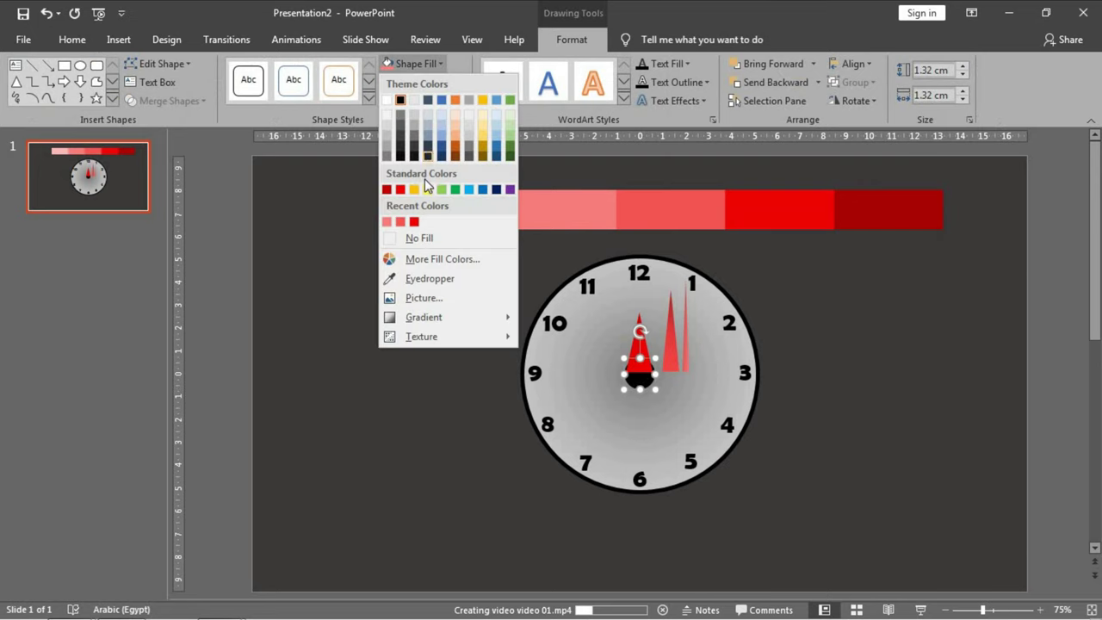
{"action": "left_click", "coordinate": [430, 278]}
{"action": "left_click", "coordinate": [853, 211]}
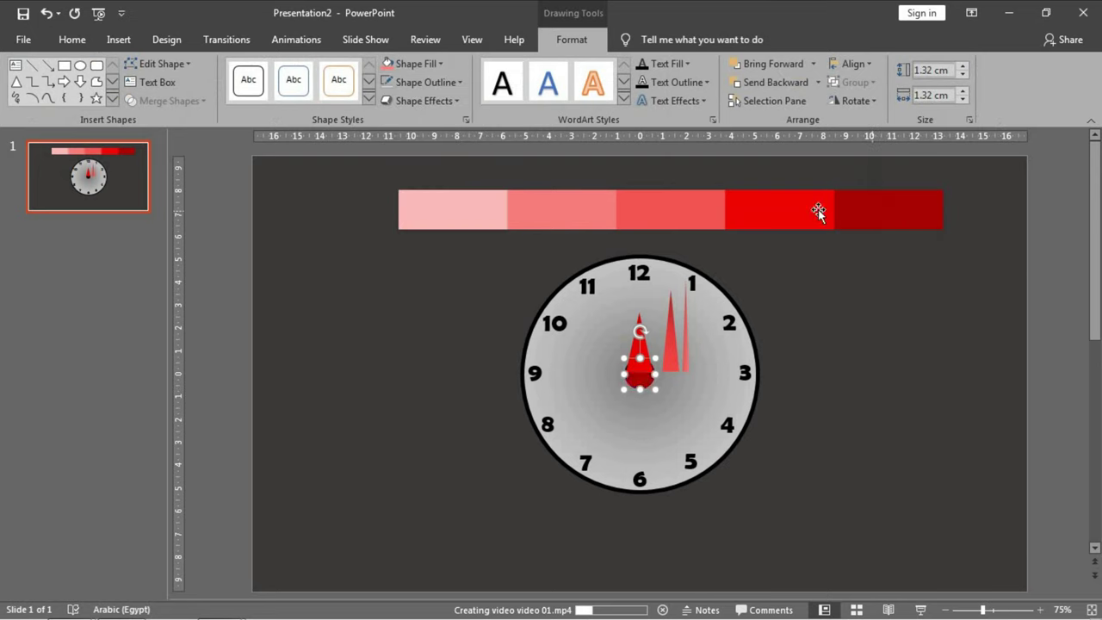
- Apply the dark-variation gradient radiating from the centre to the dark red centre circle
{"action": "left_click", "coordinate": [404, 63]}
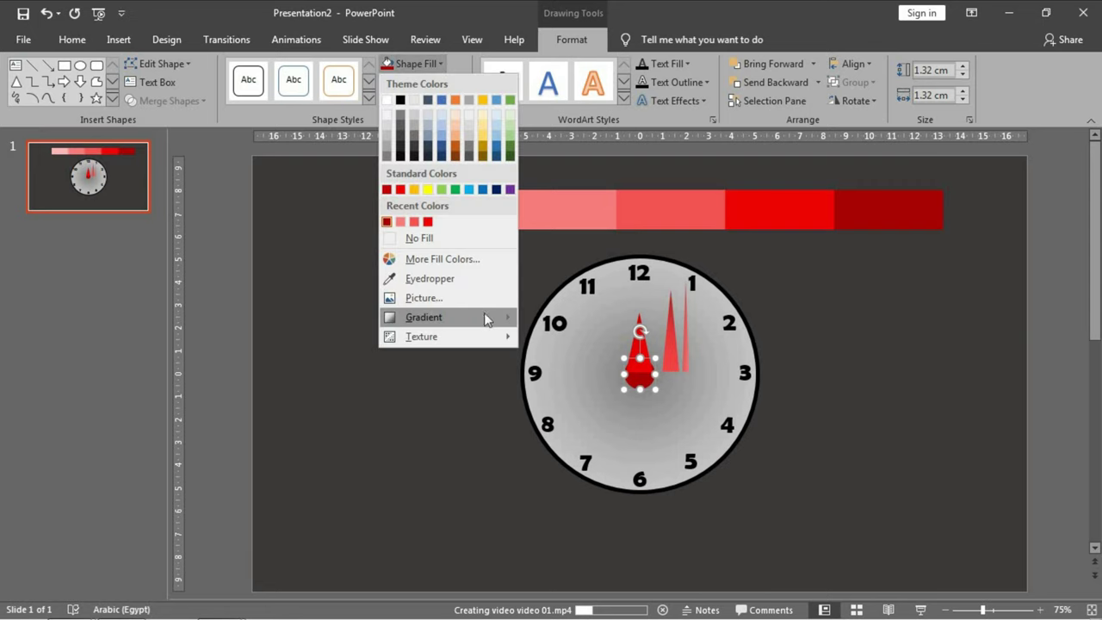
{"action": "mouse_move", "coordinate": [510, 323]}
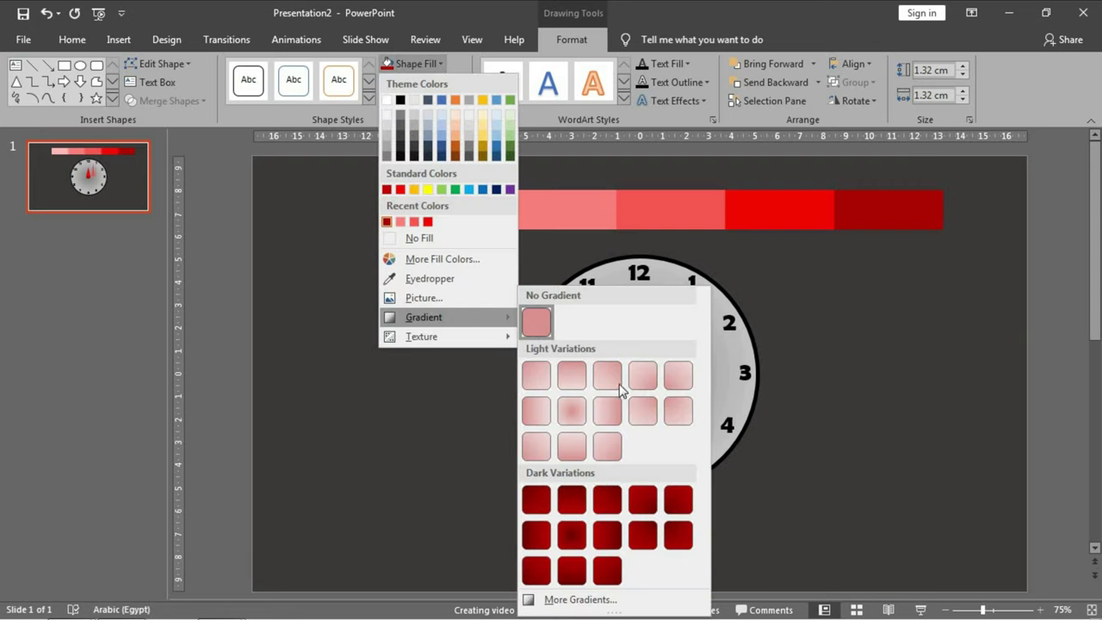
{"action": "left_click", "coordinate": [564, 534]}
- Delete the red colour strip picture and align the hour hand with the dial's vertical centre line
{"action": "left_click", "coordinate": [511, 207]}
{"action": "key", "text": "Delete"}
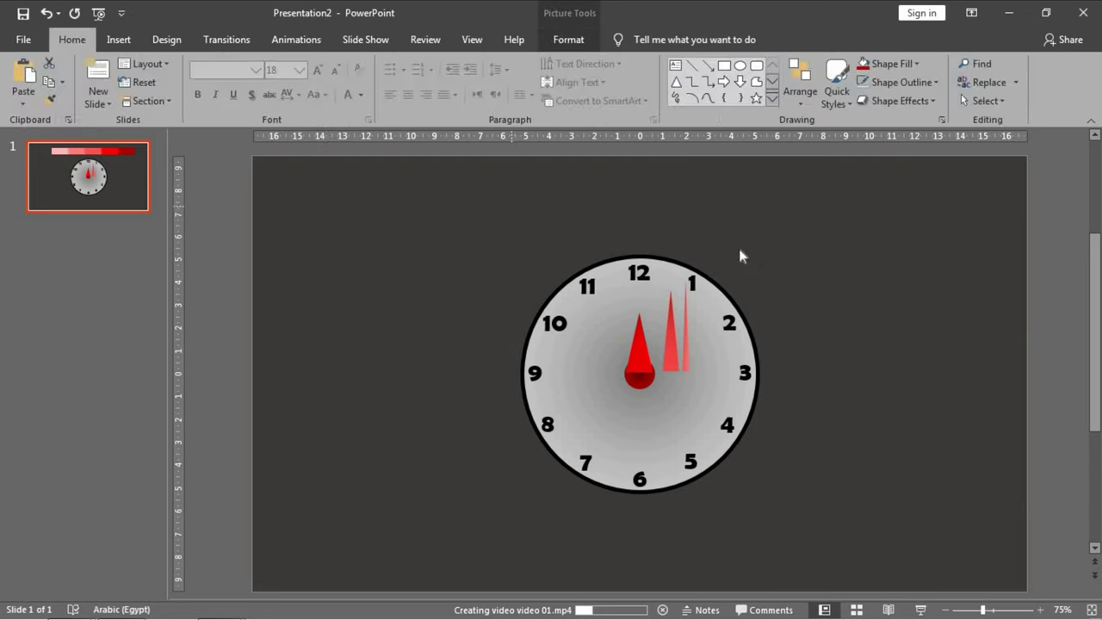
{"action": "scroll", "coordinate": [804, 290], "scroll_direction": "up", "scroll_amount": 7}
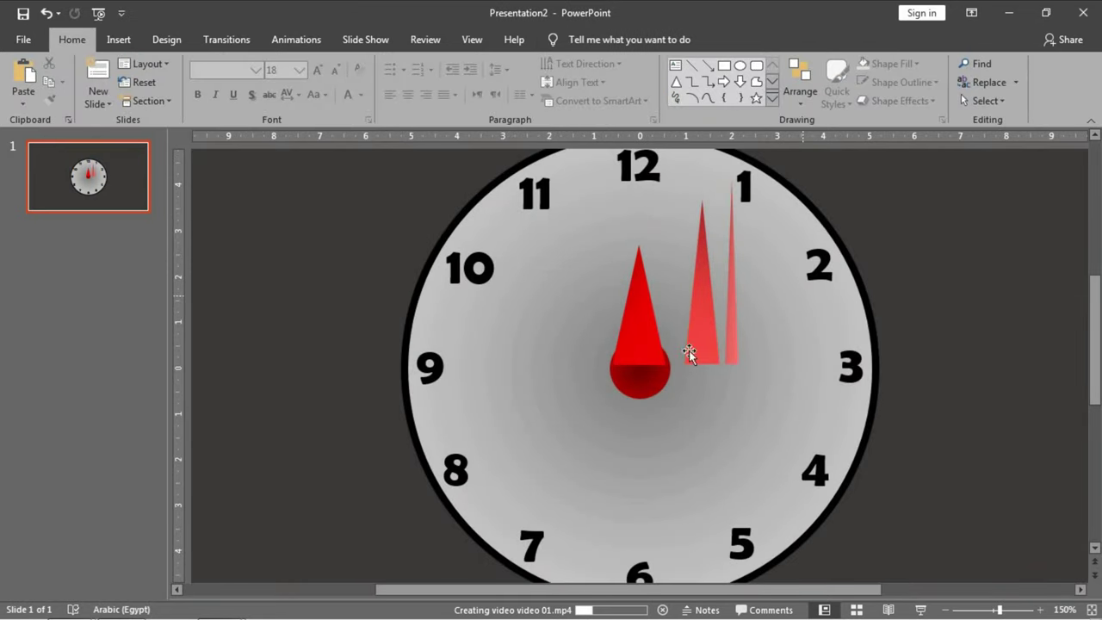
{"action": "left_click_drag", "start_coordinate": [644, 339], "coordinate": [634, 344]}
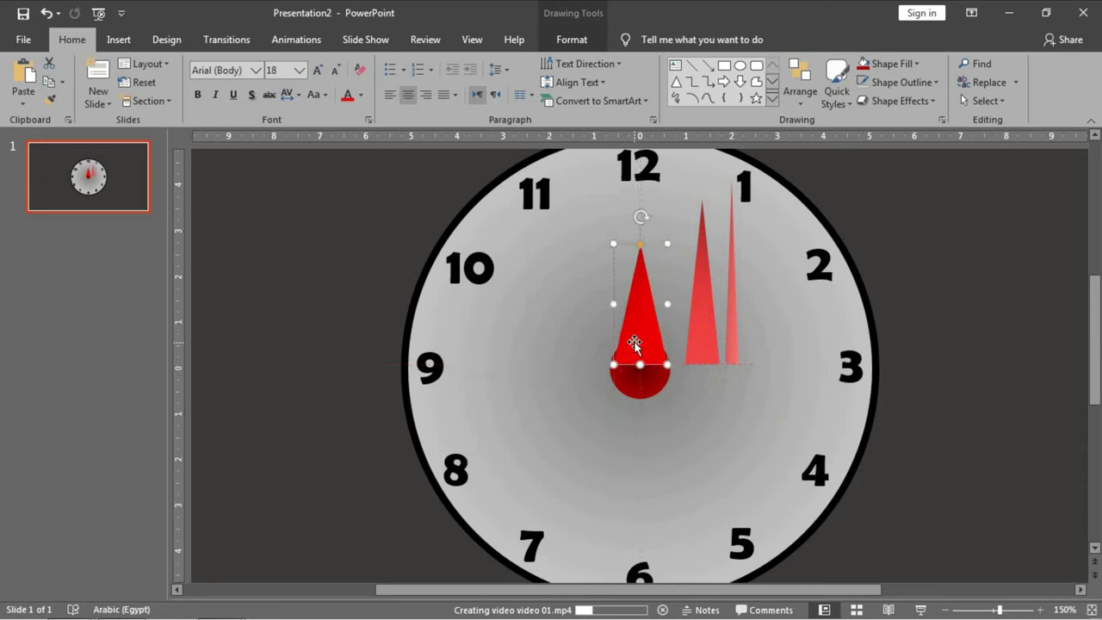
- Show the Selection Pane and rename the thin second-hand triangle as seconds
{"action": "left_click", "coordinate": [701, 320]}
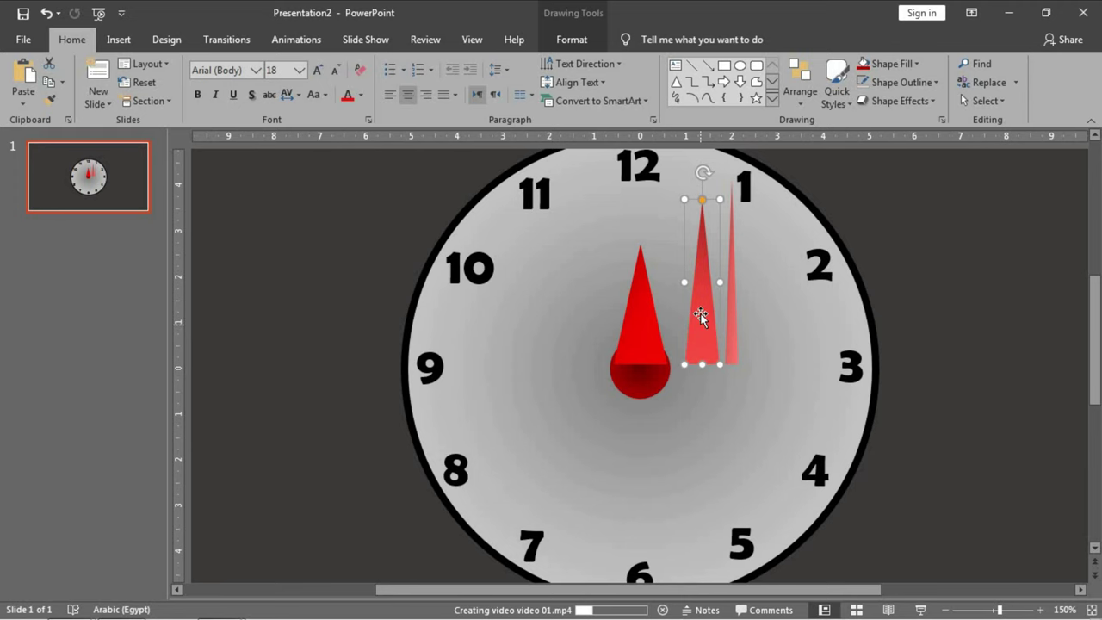
{"action": "left_click", "coordinate": [568, 41]}
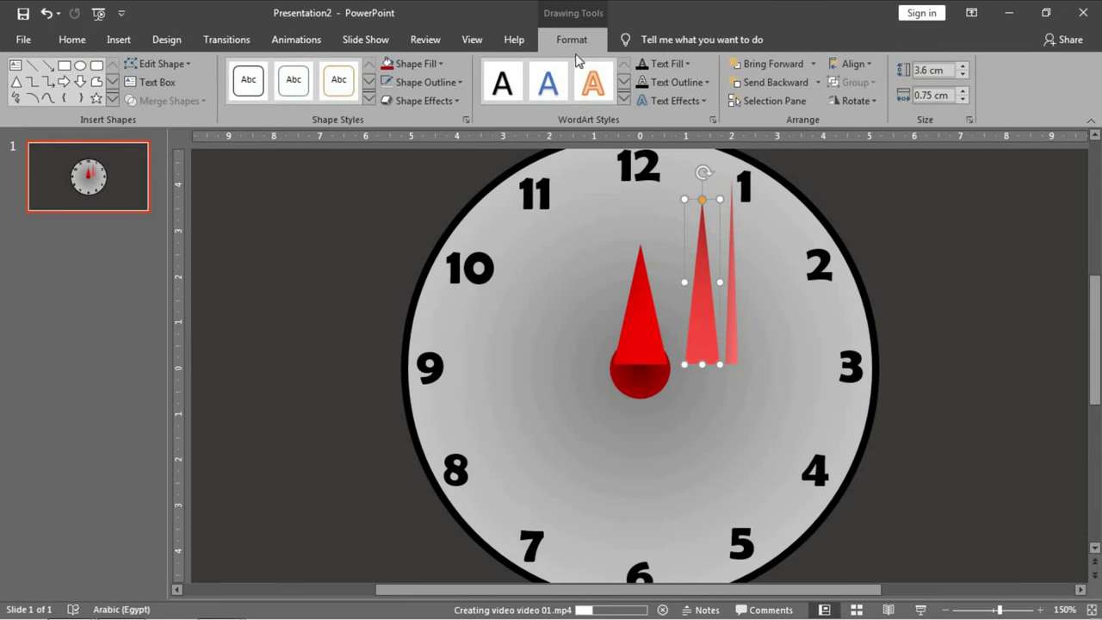
{"action": "left_click", "coordinate": [785, 107]}
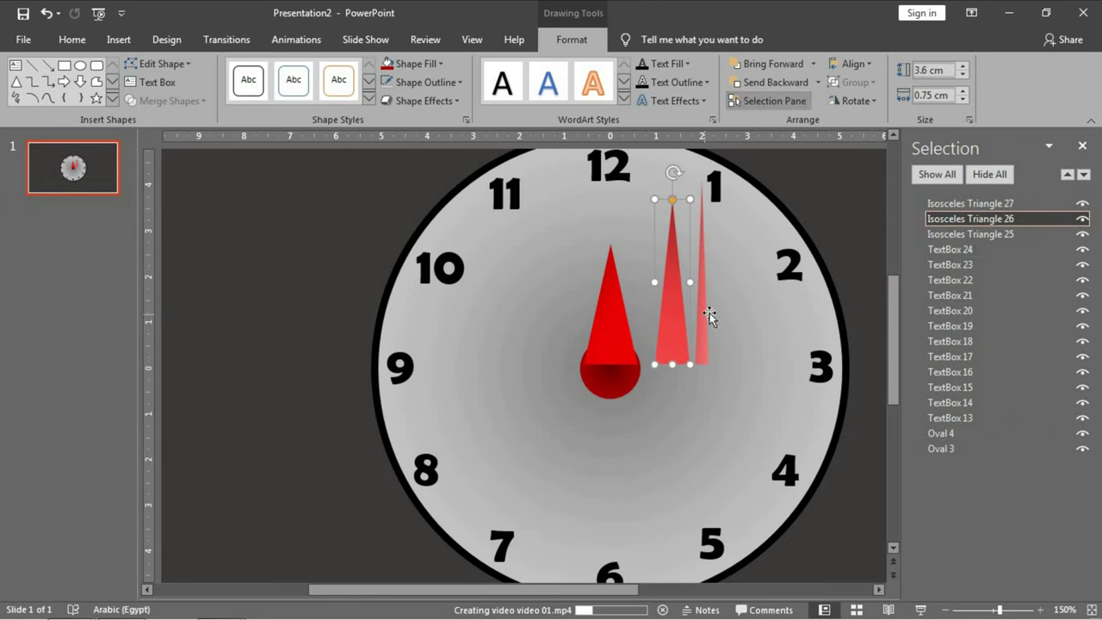
{"action": "left_click", "coordinate": [704, 246]}
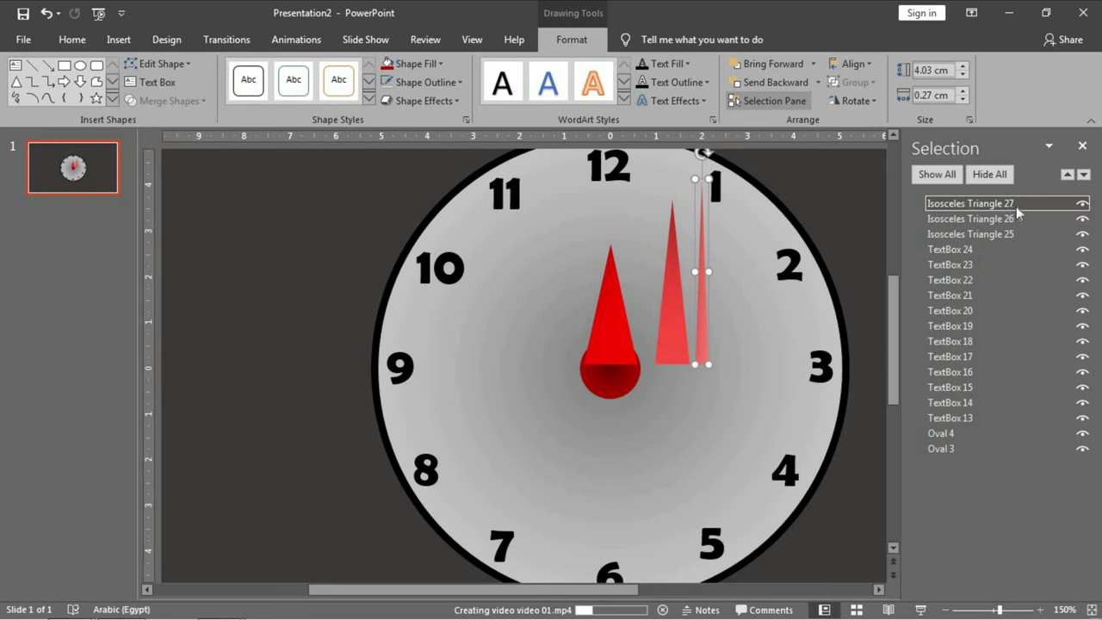
{"action": "double_click", "coordinate": [957, 204]}
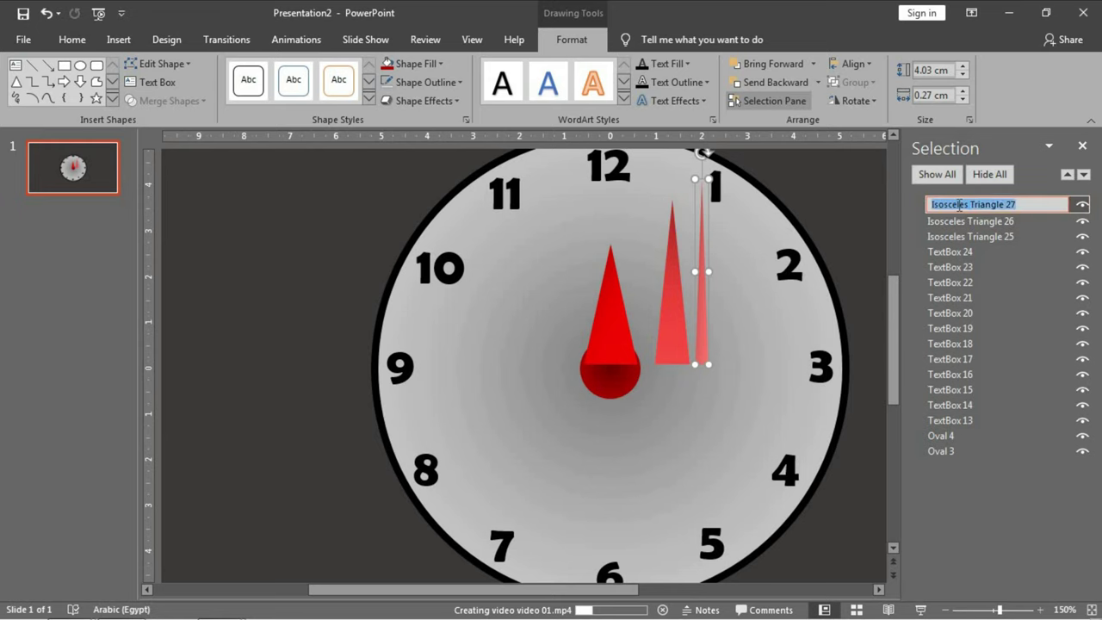
{"action": "type", "text": "seconds"}
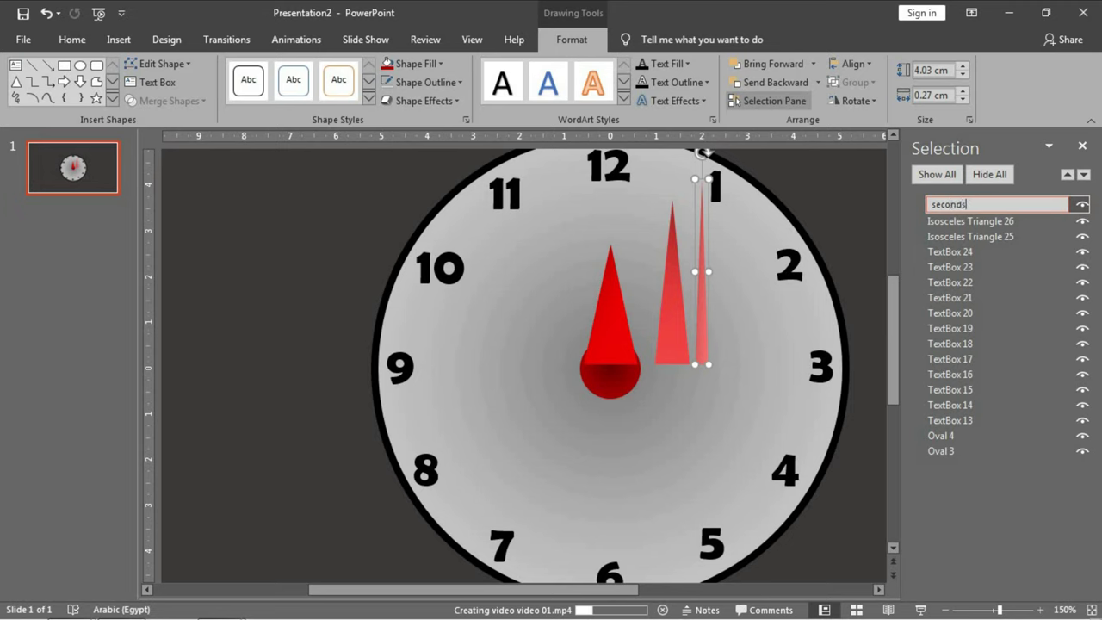
- Rename the minute-hand triangle as minutes in the Selection Pane
{"action": "left_click", "coordinate": [664, 331]}
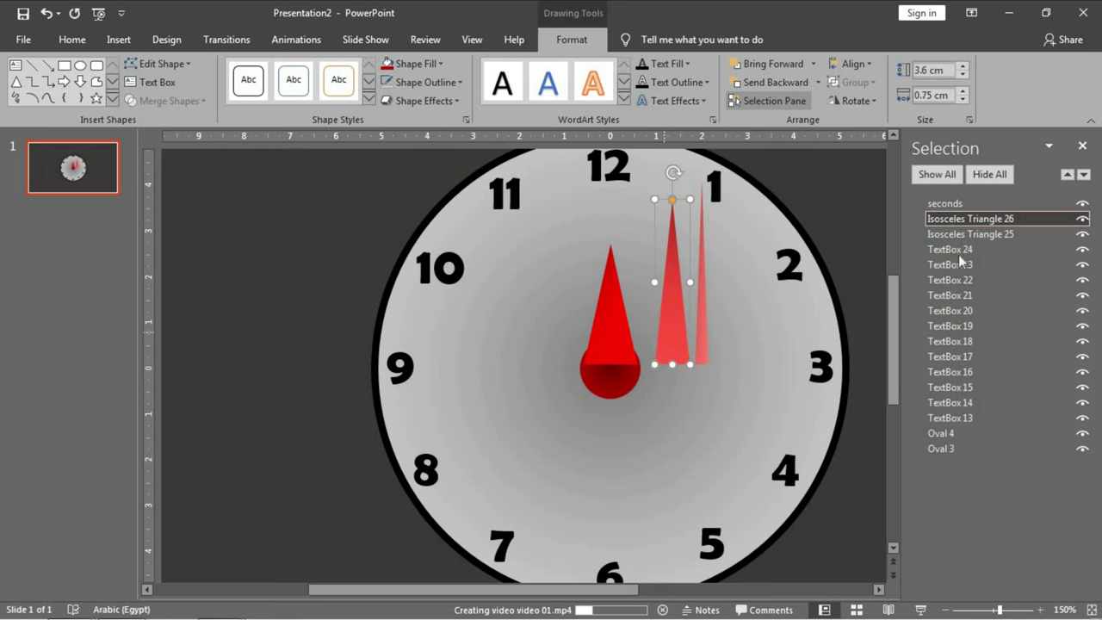
{"action": "double_click", "coordinate": [997, 220]}
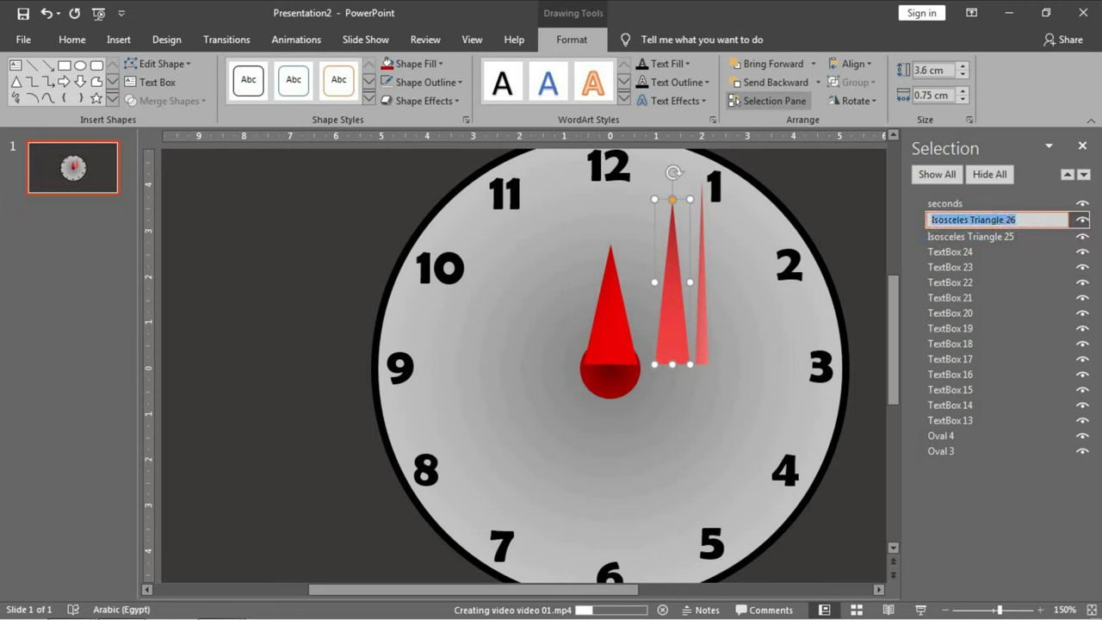
{"action": "type", "text": "minutes"}
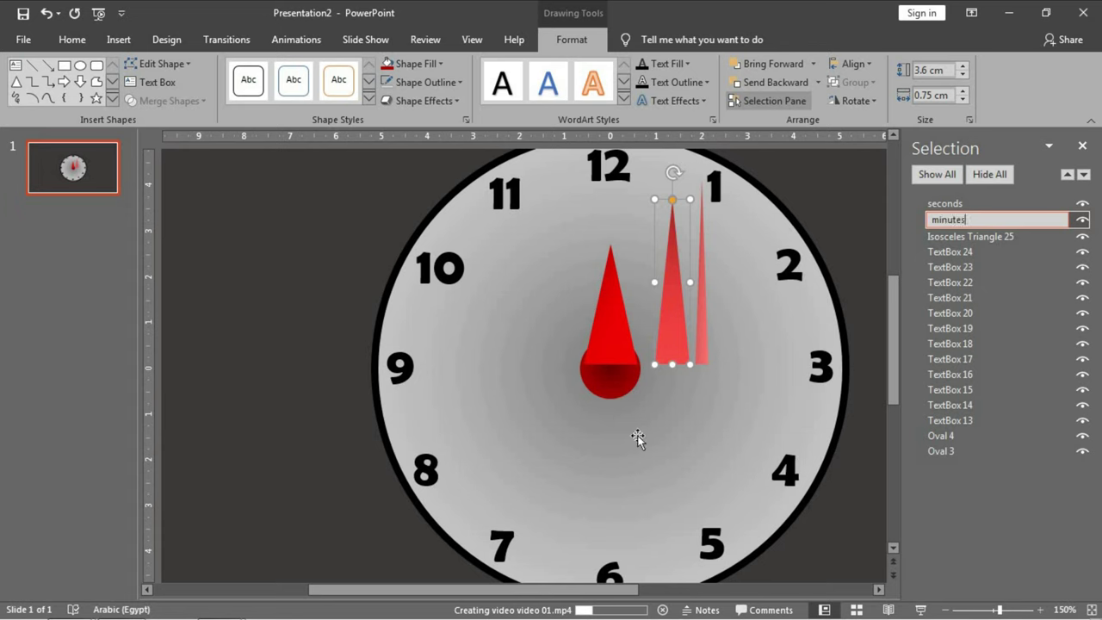
- Rename the hour-hand triangle as hours in the Selection Pane
{"action": "left_click", "coordinate": [593, 319]}
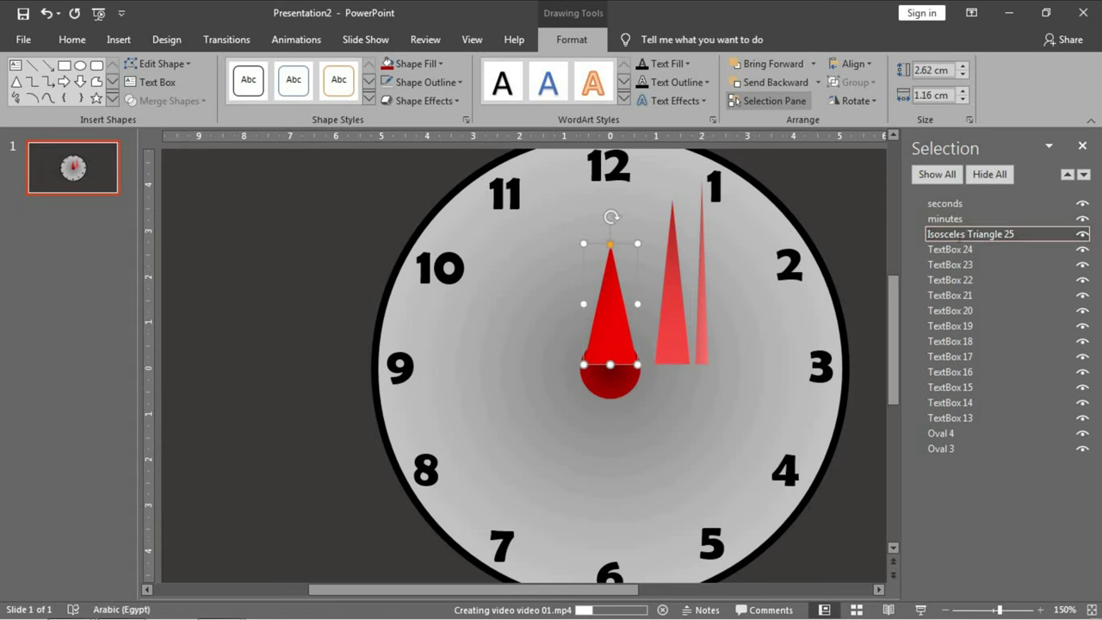
{"action": "double_click", "coordinate": [960, 235]}
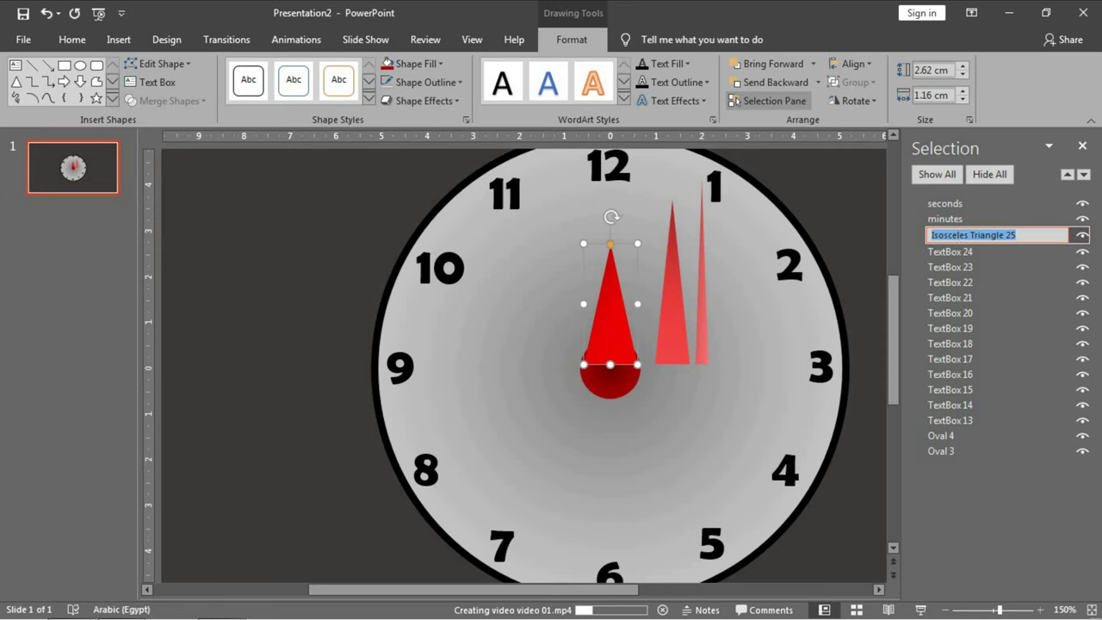
{"action": "type", "text": "hou"}
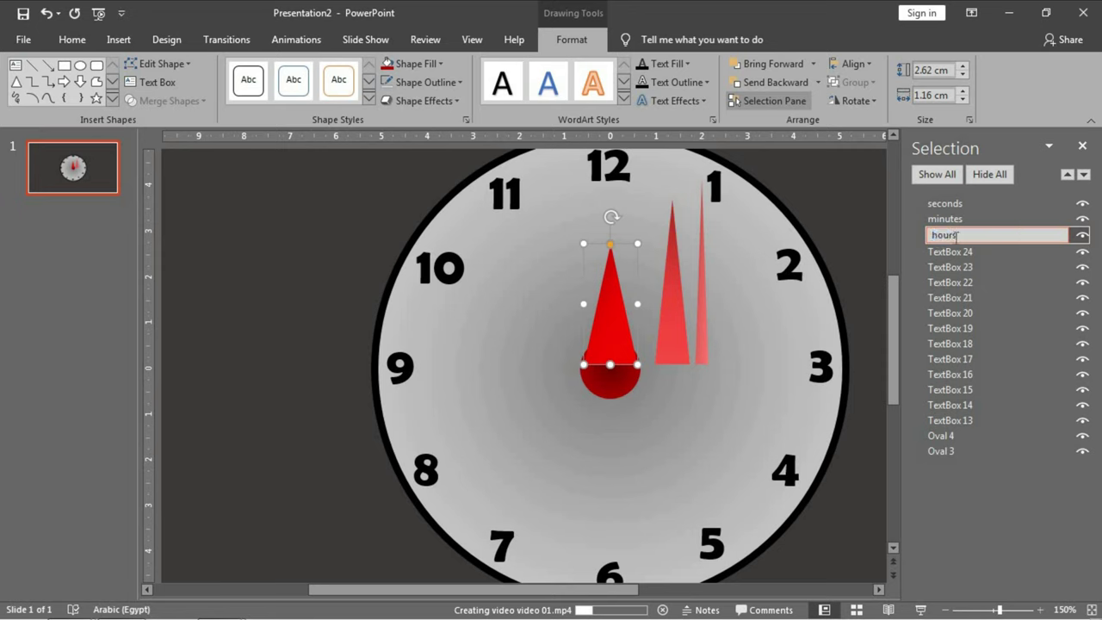
{"action": "type", "text": "rs"}
{"action": "key", "text": "Return"}
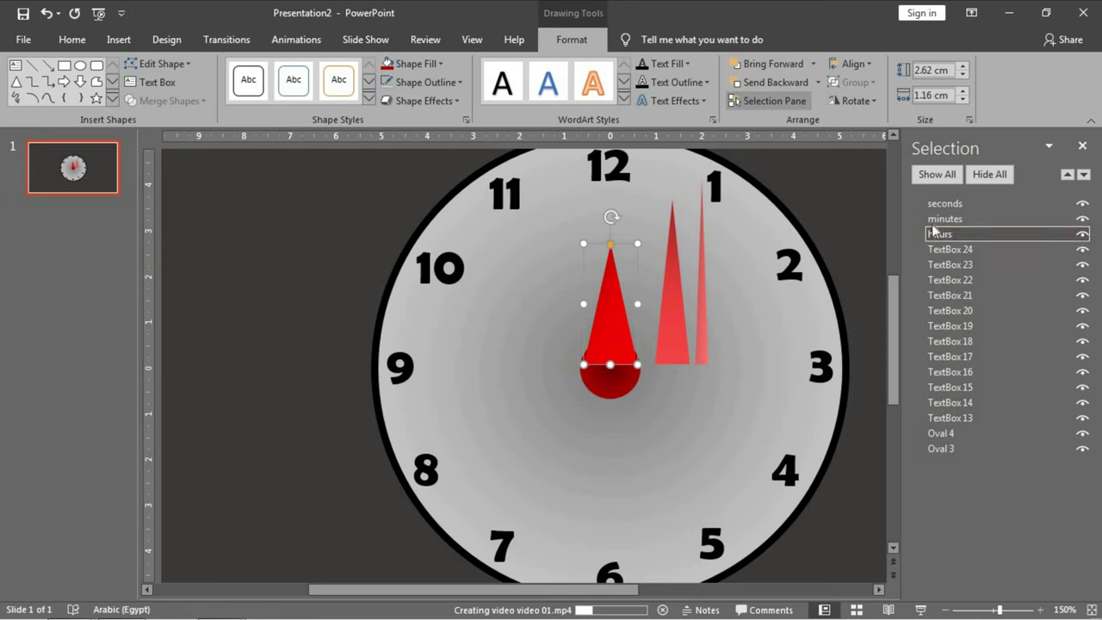
- Move the minute hand and the second hand onto the hour hand, centred and pointing at 12
{"action": "left_click", "coordinate": [680, 293]}
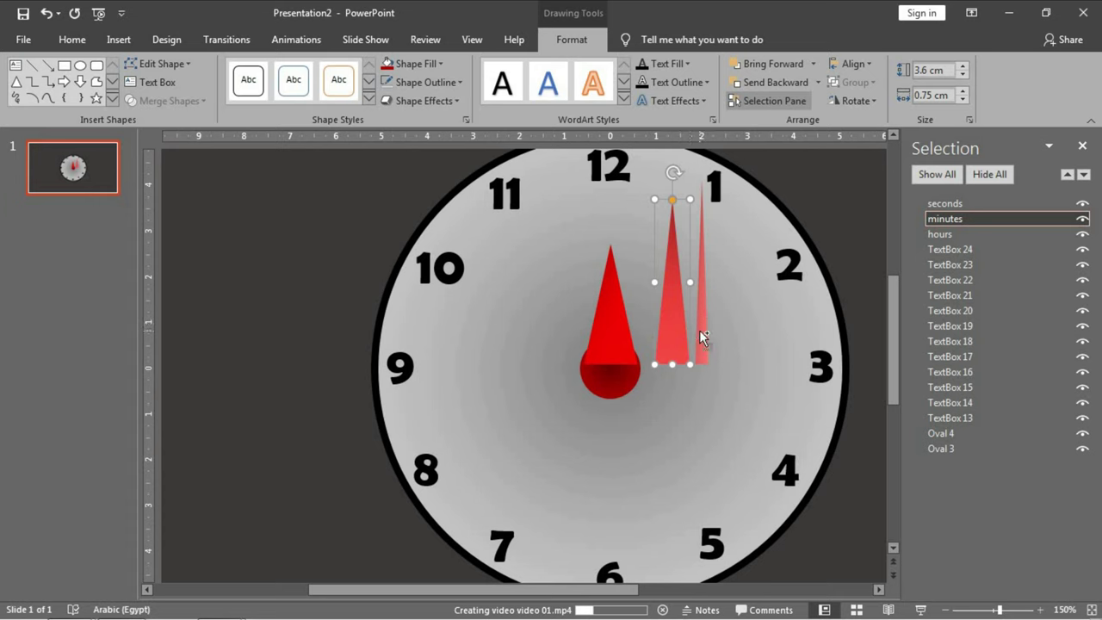
{"action": "left_click_drag", "start_coordinate": [680, 341], "coordinate": [619, 342]}
{"action": "left_click", "coordinate": [698, 339]}
{"action": "left_click_drag", "start_coordinate": [697, 339], "coordinate": [609, 342]}
- Bring the dark red centre circle to the front of the hands and close the Selection Pane
{"action": "left_click", "coordinate": [613, 392]}
{"action": "right_click", "coordinate": [613, 396]}
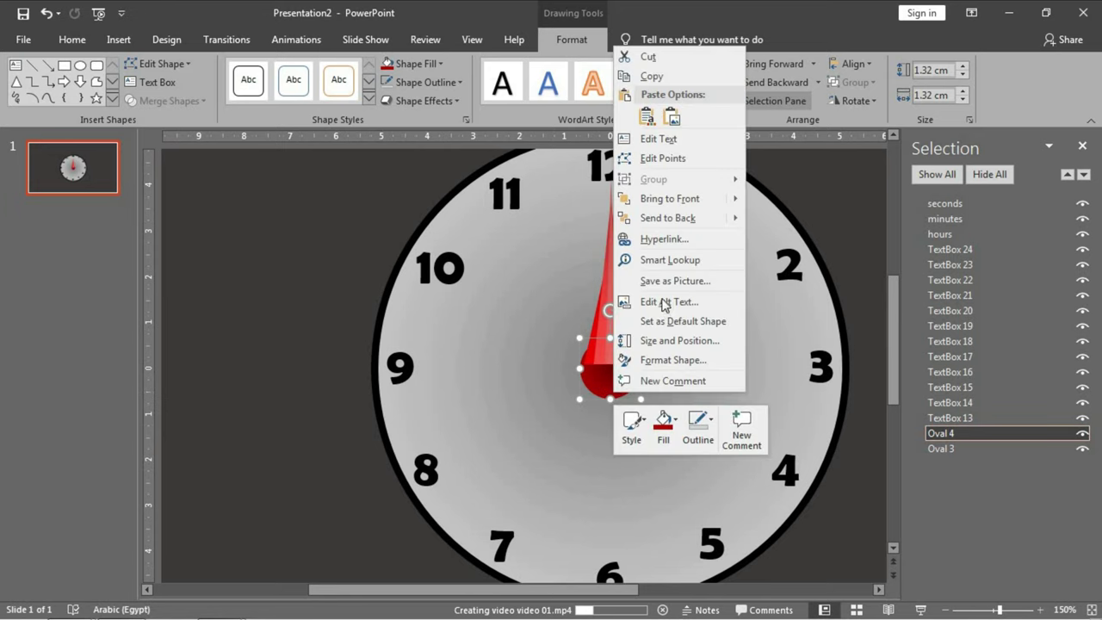
{"action": "left_click", "coordinate": [679, 202]}
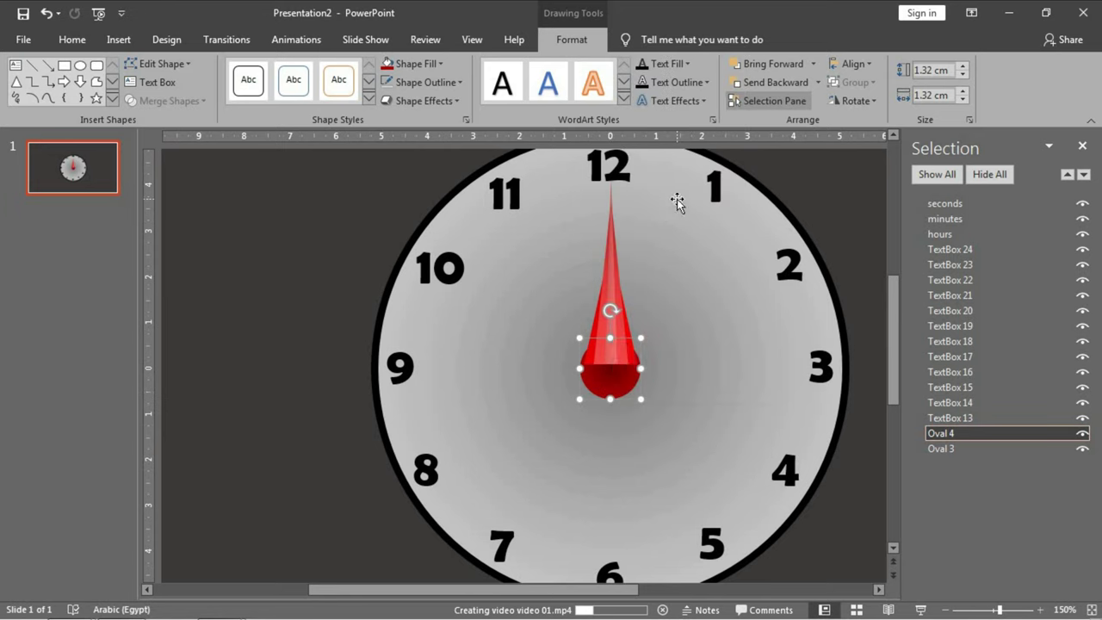
{"action": "left_click", "coordinate": [338, 281]}
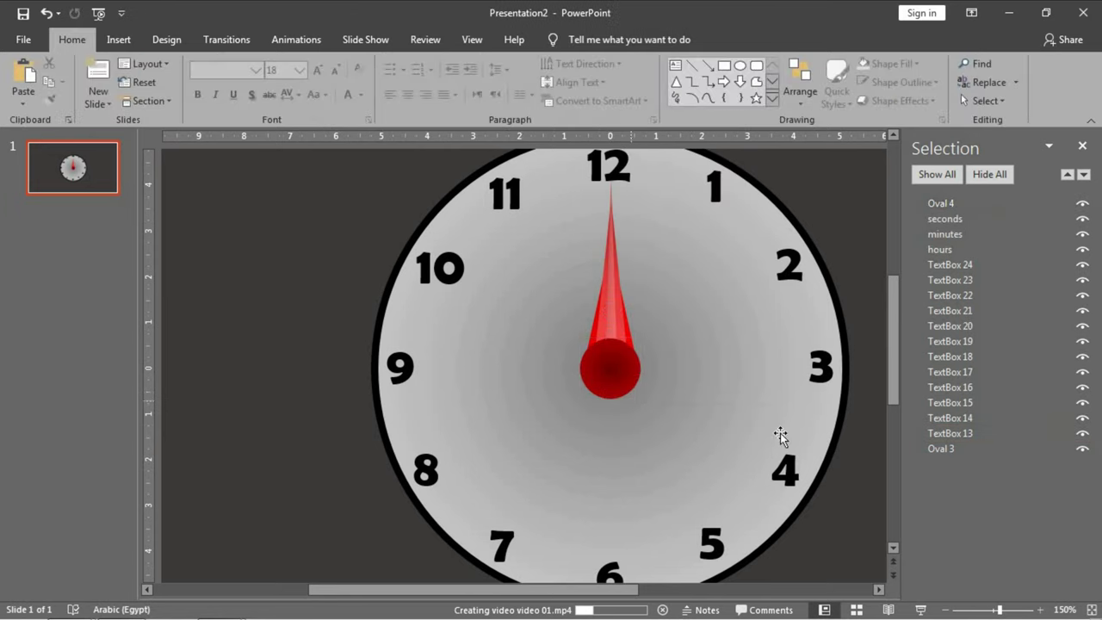
{"action": "left_click", "coordinate": [1082, 148]}
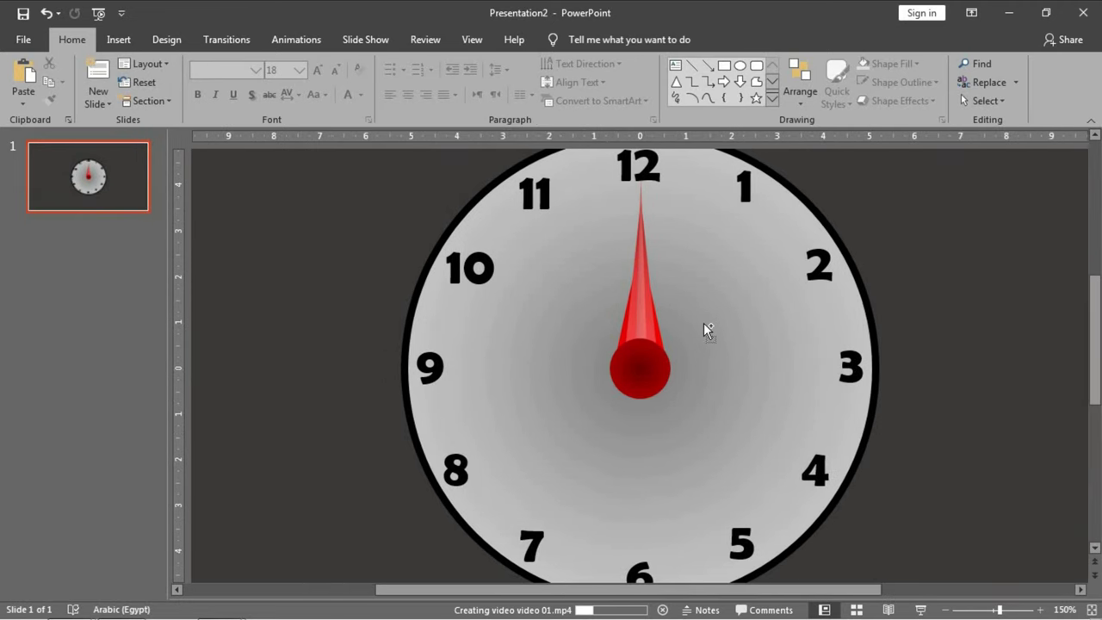
{"action": "scroll", "coordinate": [703, 322], "scroll_direction": "down", "scroll_amount": 5}
{"action": "scroll", "coordinate": [709, 332], "scroll_direction": "up", "scroll_amount": 3}
{"action": "left_click", "coordinate": [643, 324]}
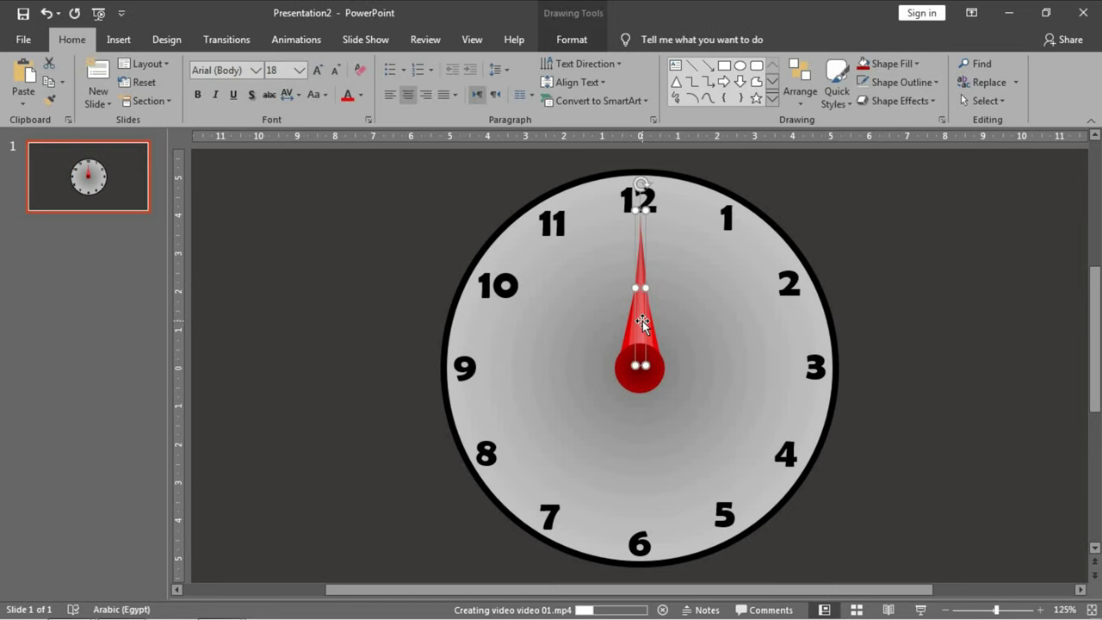
{"action": "left_click", "coordinate": [383, 258]}
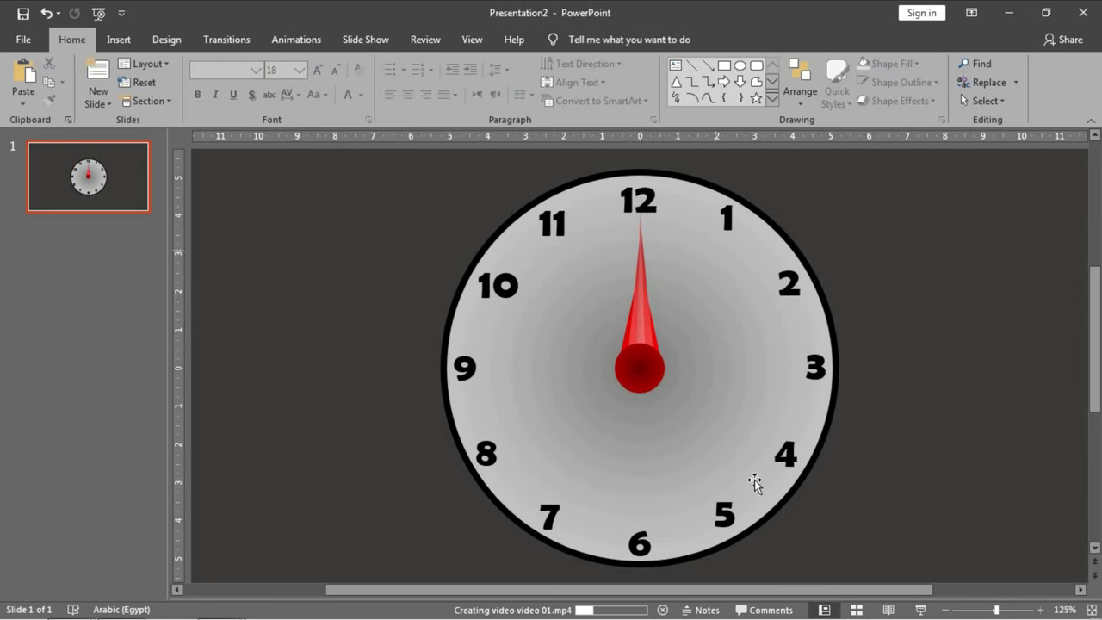
- Try a Spin animation on the second hand and delete it from the Animation Pane
{"action": "left_click", "coordinate": [639, 322]}
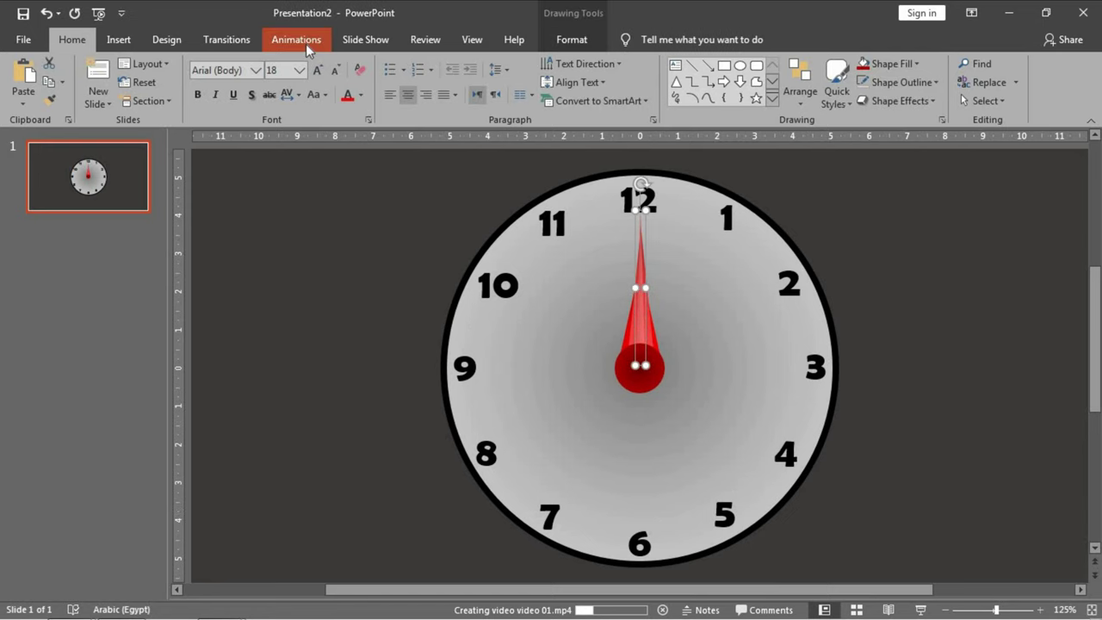
{"action": "left_click", "coordinate": [306, 44]}
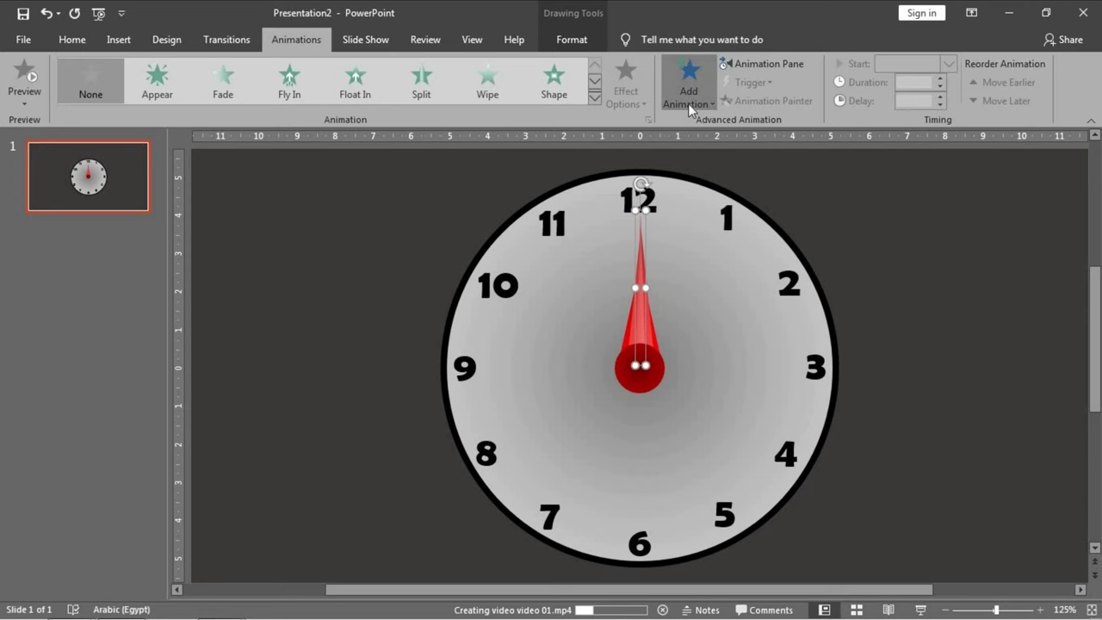
{"action": "left_click", "coordinate": [688, 103]}
{"action": "left_click", "coordinate": [887, 305]}
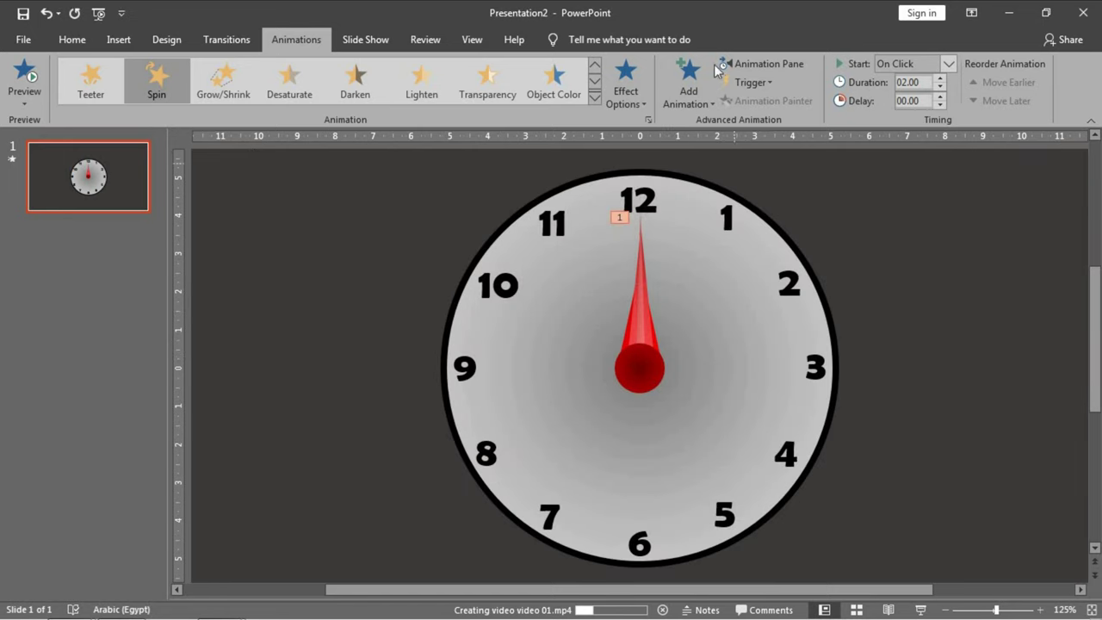
{"action": "left_click", "coordinate": [765, 64]}
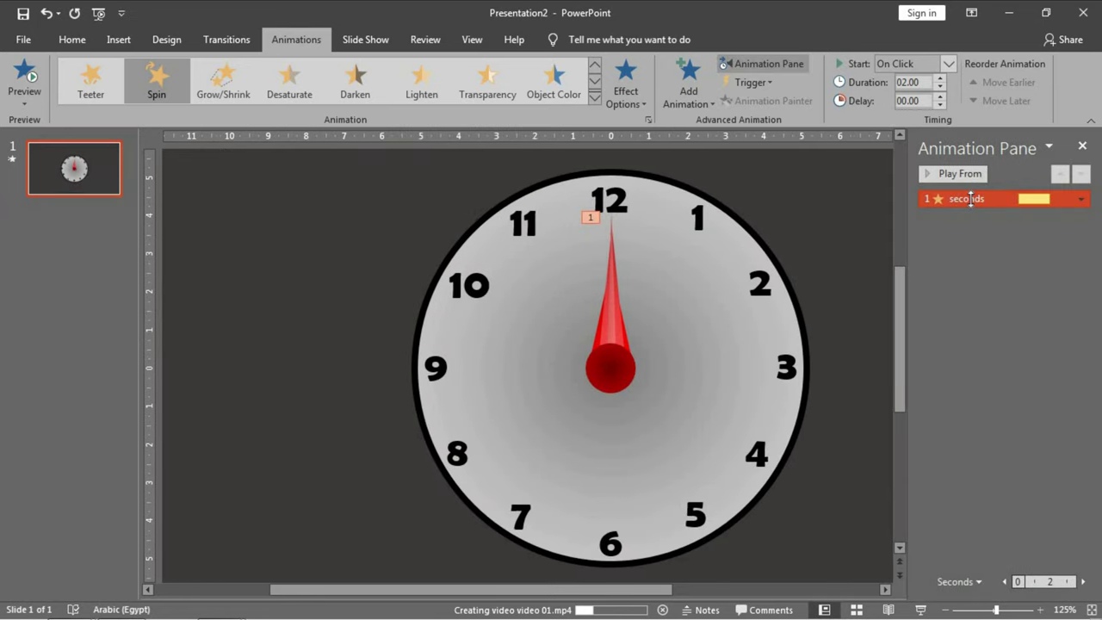
{"action": "key", "text": "Delete"}
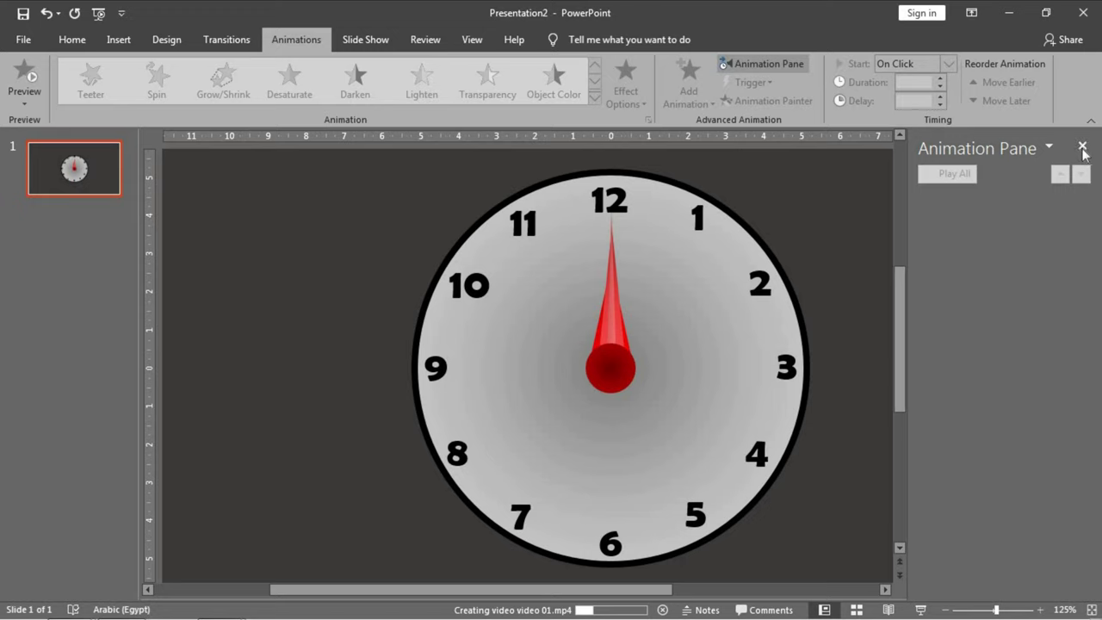
- Close the Animation Pane, draw a circle about 4.96 cm in diameter beside the clock and remove its fill
{"action": "left_click", "coordinate": [1081, 148]}
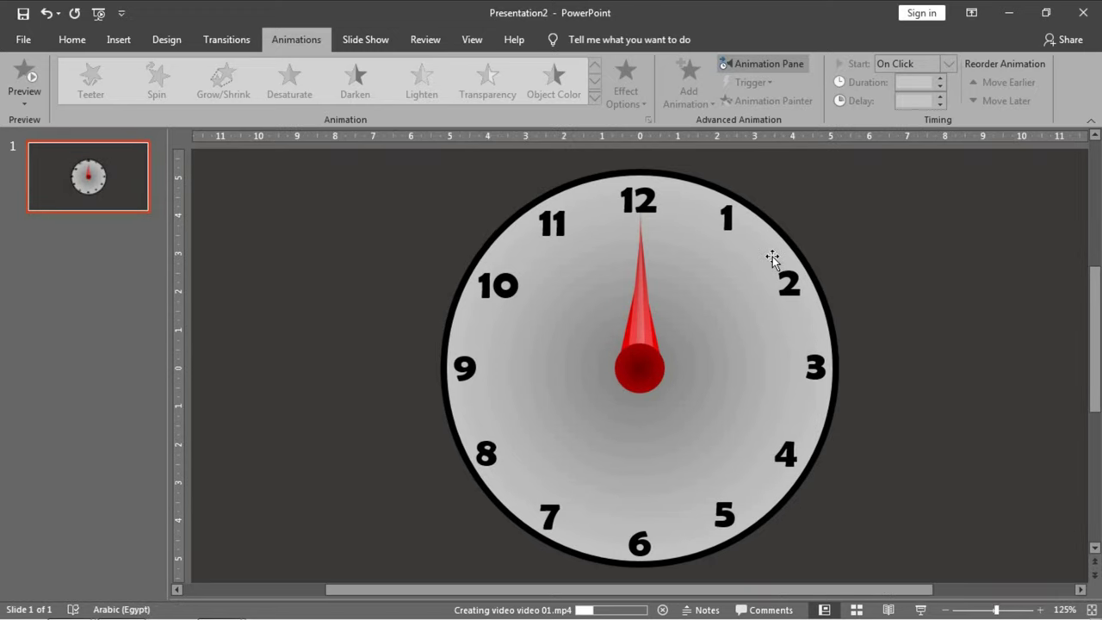
{"action": "left_click", "coordinate": [76, 41]}
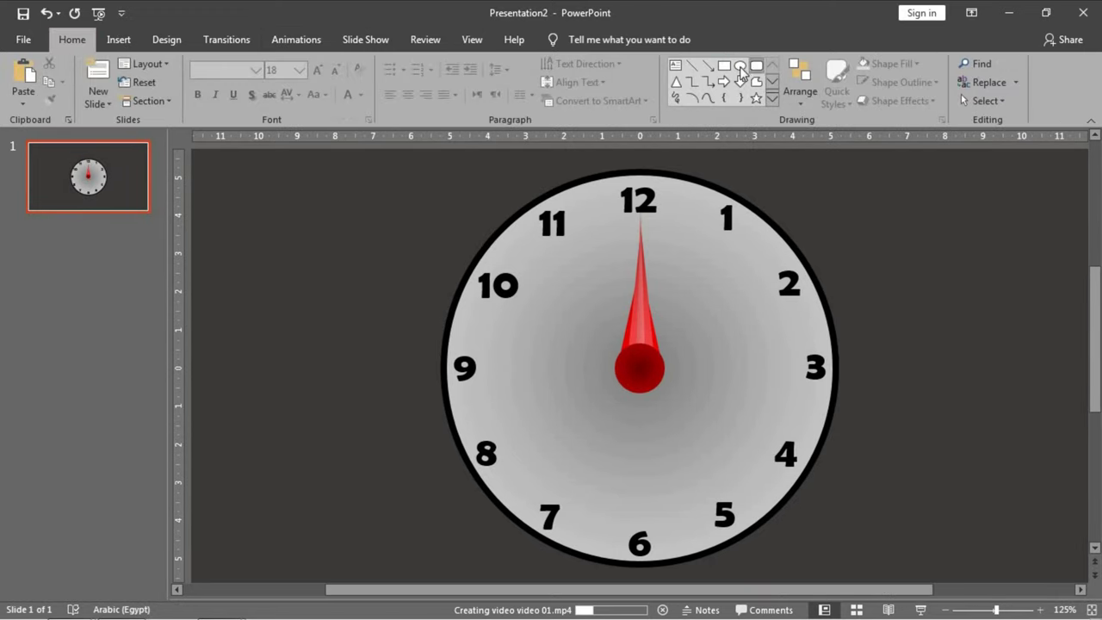
{"action": "left_click", "coordinate": [740, 65]}
{"action": "left_click_drag", "start_coordinate": [1028, 213], "coordinate": [840, 392]}
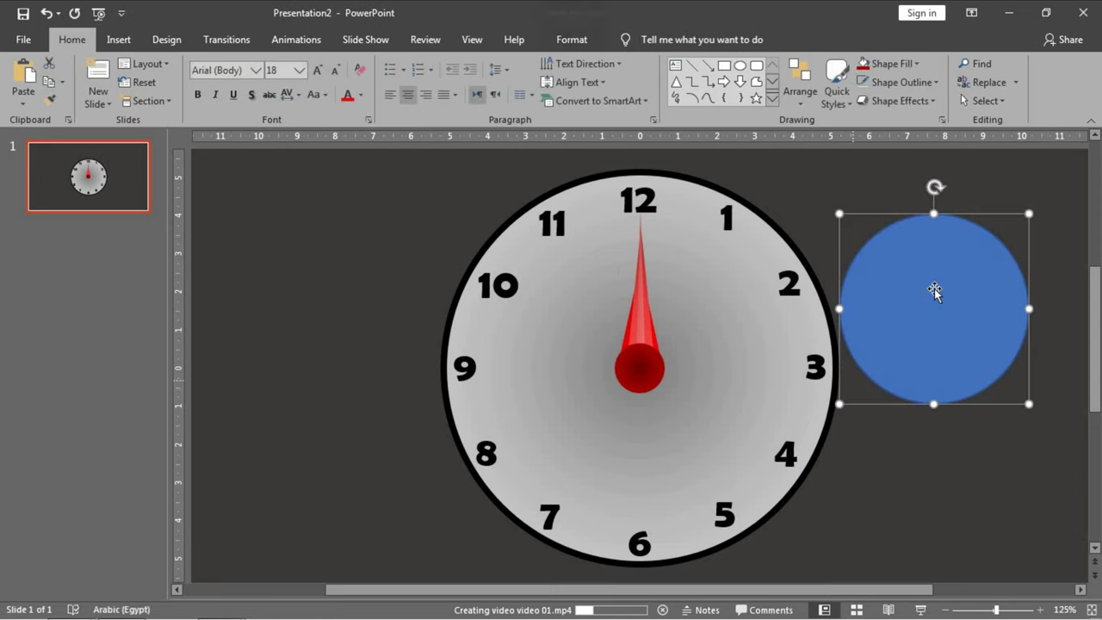
{"action": "left_click", "coordinate": [544, 40]}
{"action": "left_click", "coordinate": [420, 65]}
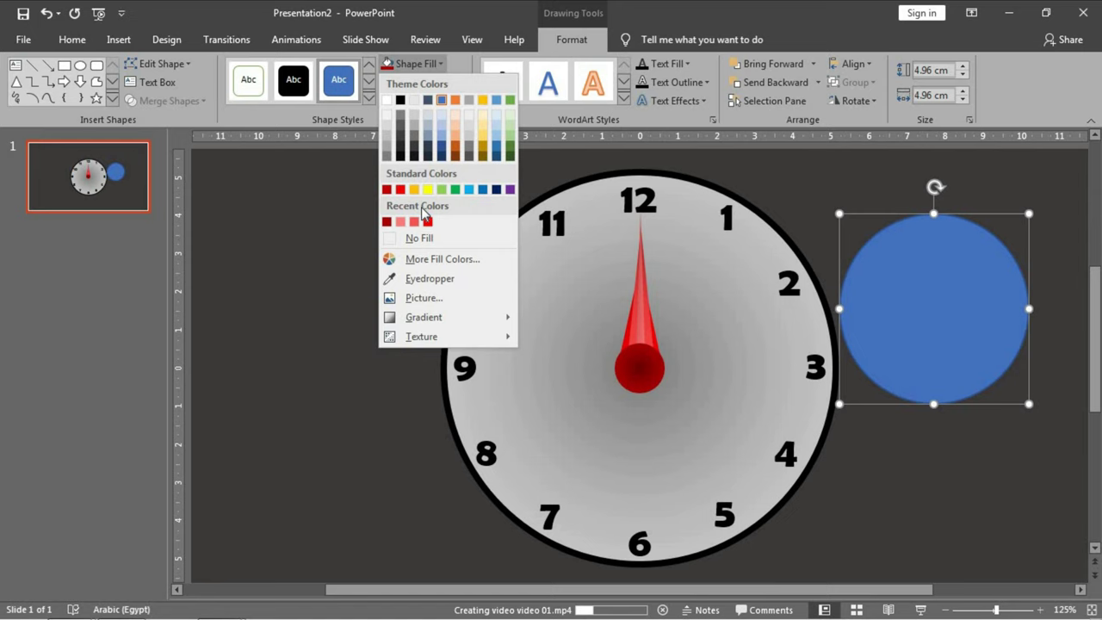
{"action": "left_click", "coordinate": [433, 241]}
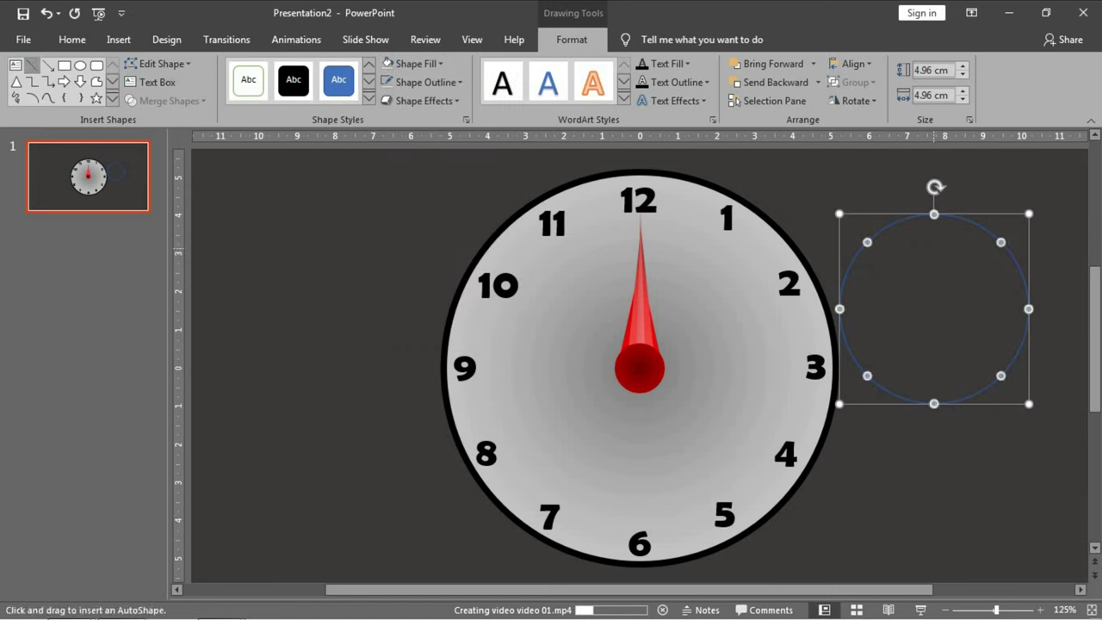
- Draw a vertical line about 2.48 cm long inside the unfilled circle and group it with the circle
{"action": "left_click_drag", "start_coordinate": [933, 249], "coordinate": [932, 343]}
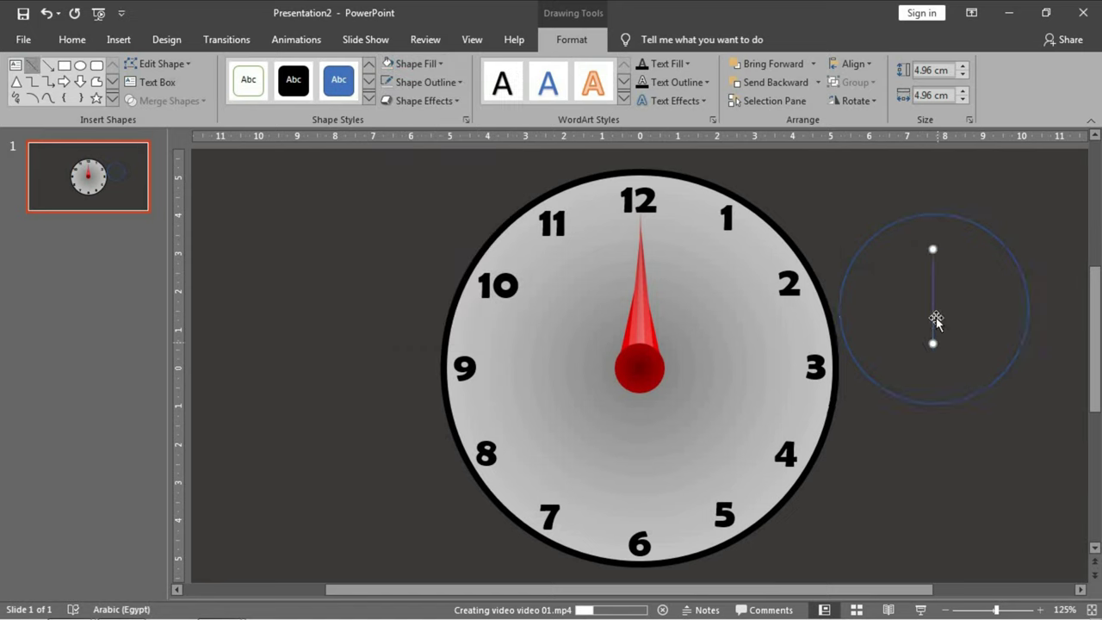
{"action": "left_click", "coordinate": [1000, 245]}
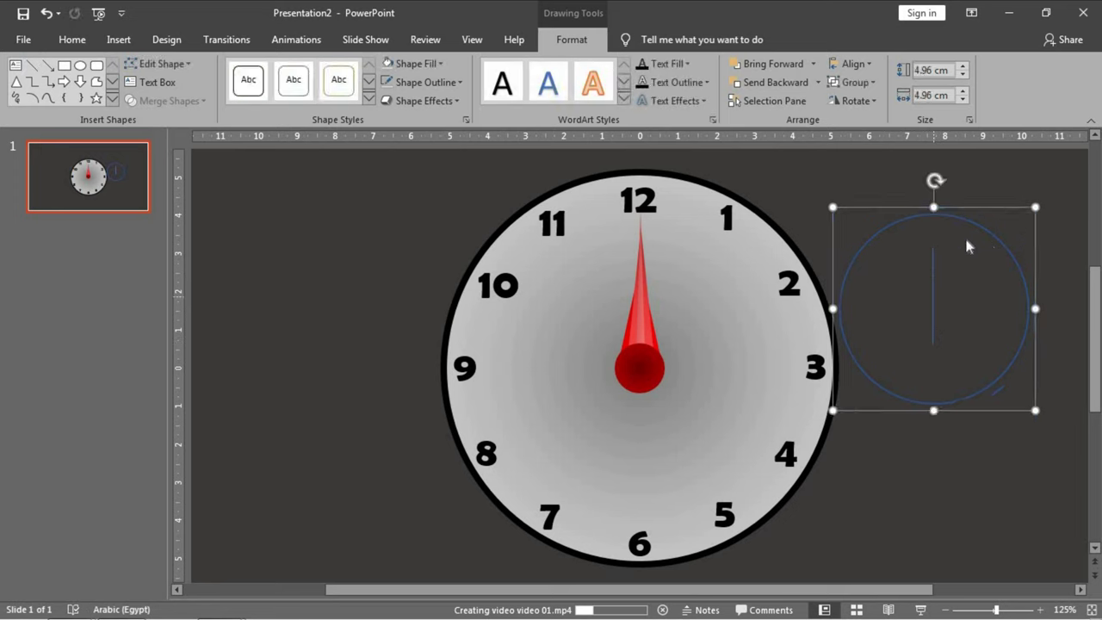
{"action": "left_click", "coordinate": [932, 301]}
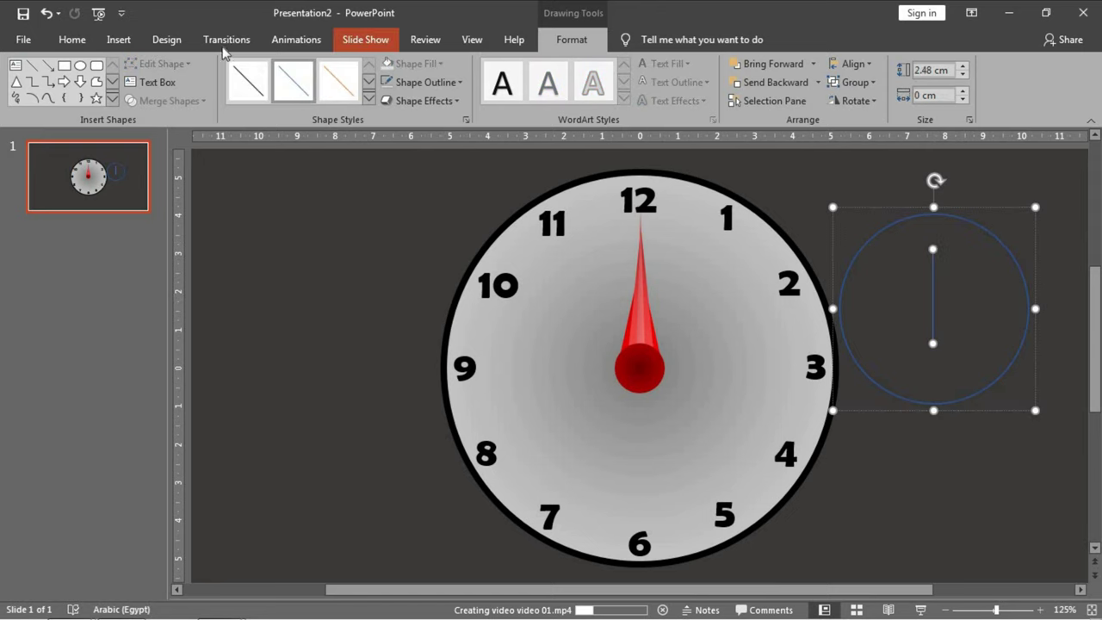
- Try a Spin animation on the grouped line and circle beside the clock, and delete the group
{"action": "left_click", "coordinate": [320, 45]}
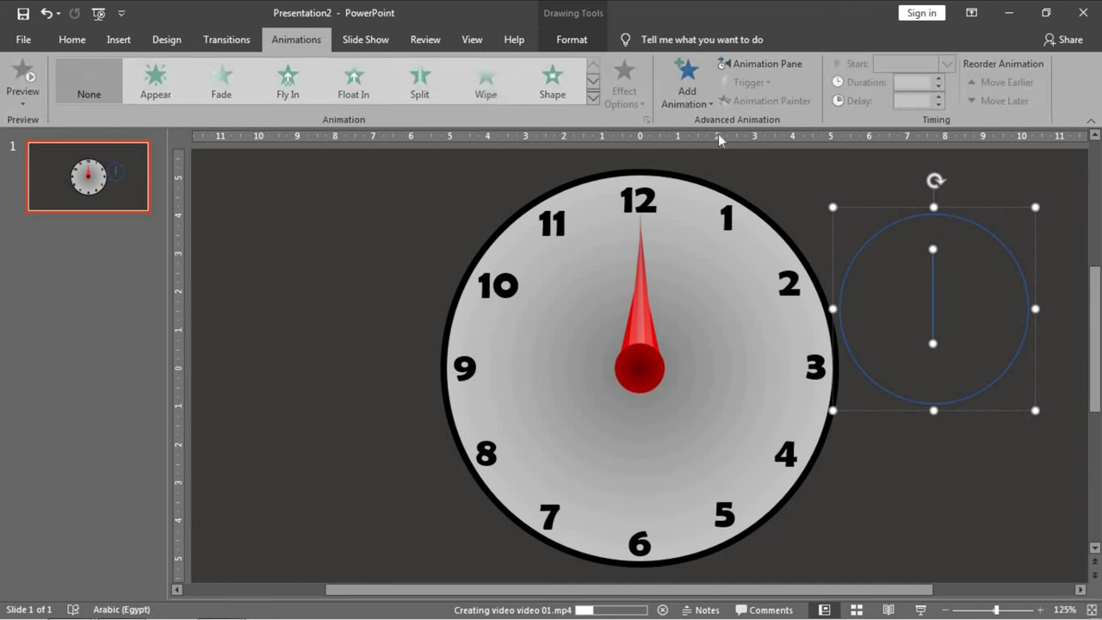
{"action": "left_click", "coordinate": [689, 82]}
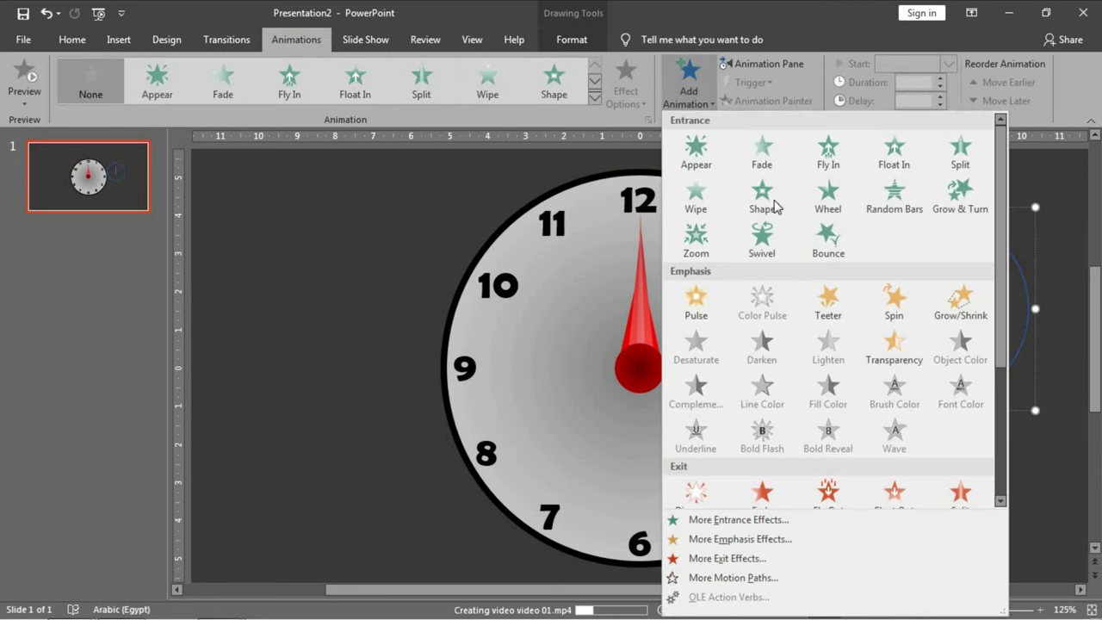
{"action": "left_click", "coordinate": [892, 310]}
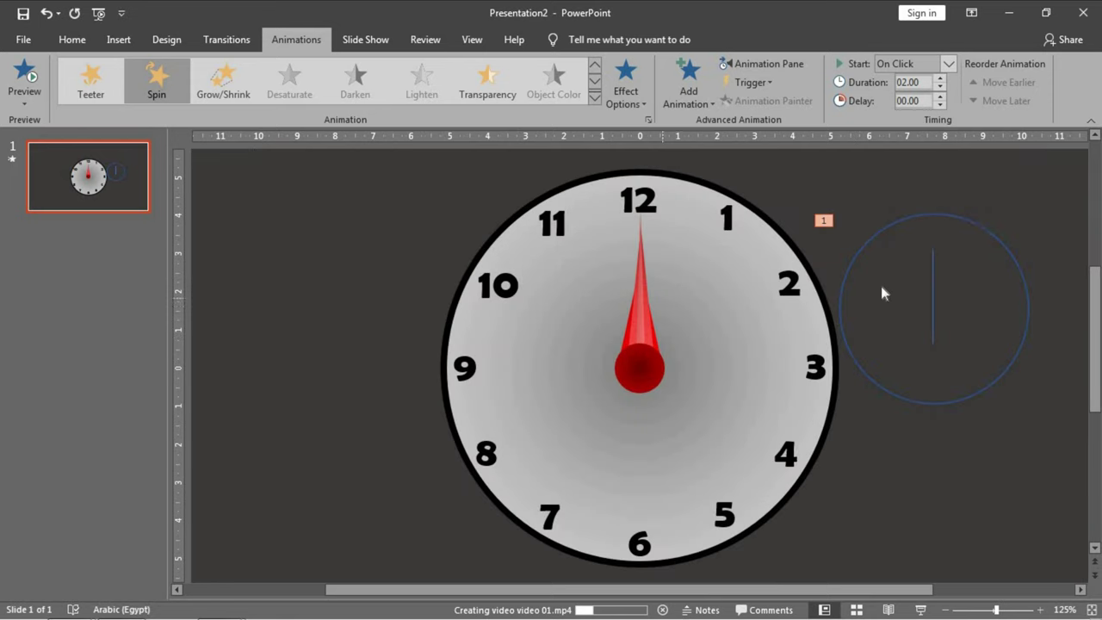
{"action": "left_click", "coordinate": [969, 218]}
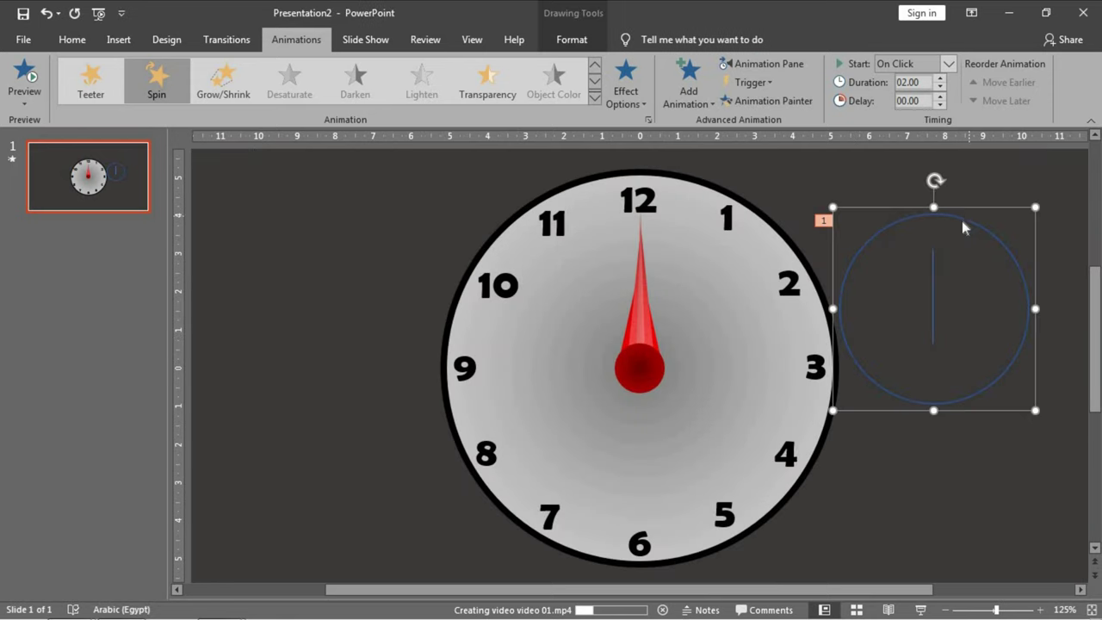
{"action": "key", "text": "Delete"}
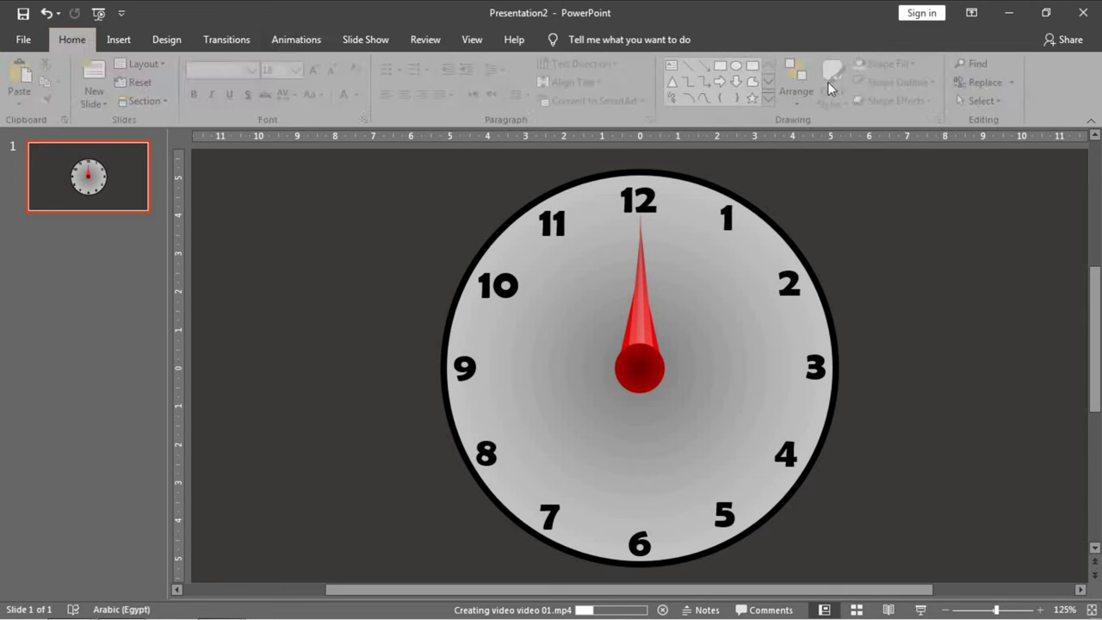
- Draw a circle about 7.6 cm in diameter over the clock dial, inside the ring of numbers
{"action": "left_click", "coordinate": [739, 65]}
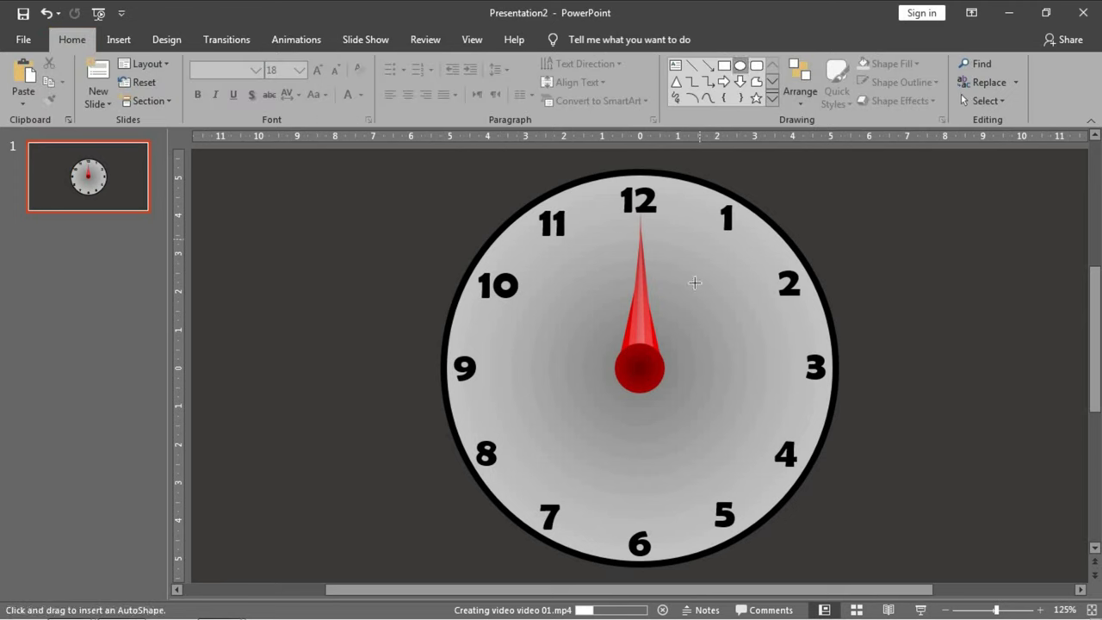
{"action": "left_click_drag", "start_coordinate": [757, 210], "coordinate": [462, 444]}
{"action": "left_click_drag", "start_coordinate": [569, 382], "coordinate": [611, 390]}
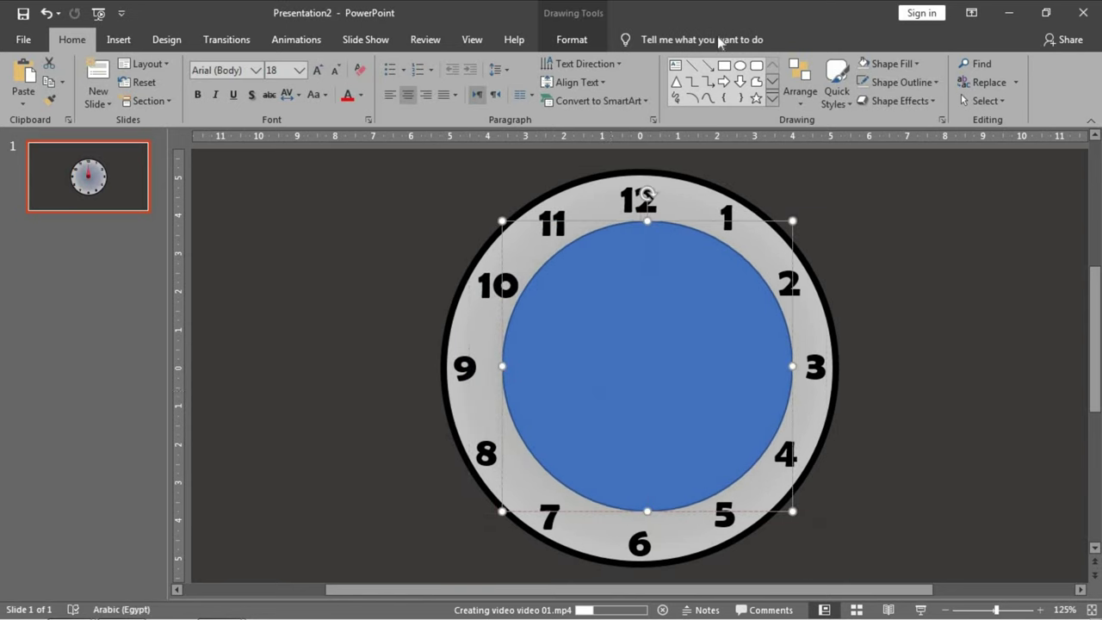
- Centre the blue circle horizontally and vertically on the slide and set it to No Fill
{"action": "left_click", "coordinate": [852, 66]}
{"action": "left_click", "coordinate": [872, 104]}
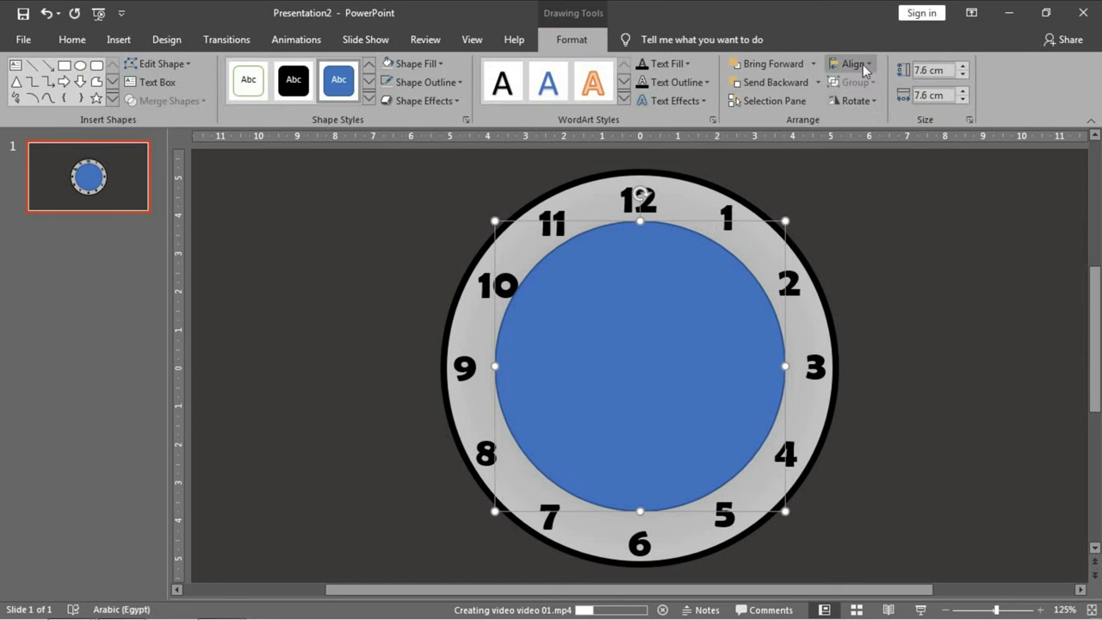
{"action": "left_click", "coordinate": [854, 64]}
{"action": "left_click", "coordinate": [879, 160]}
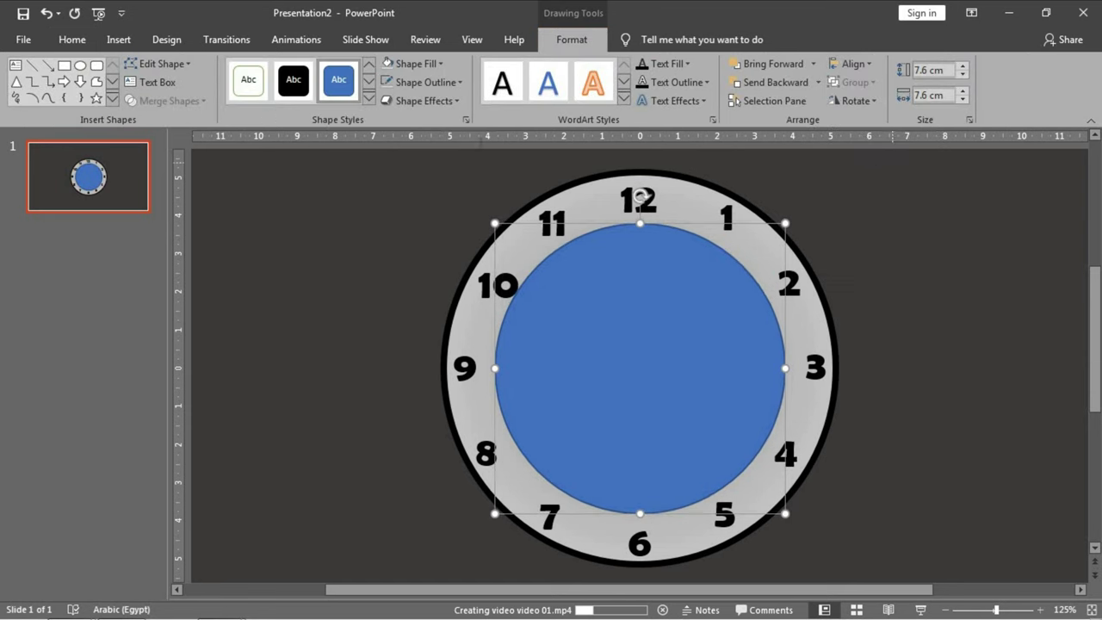
{"action": "left_click", "coordinate": [428, 64]}
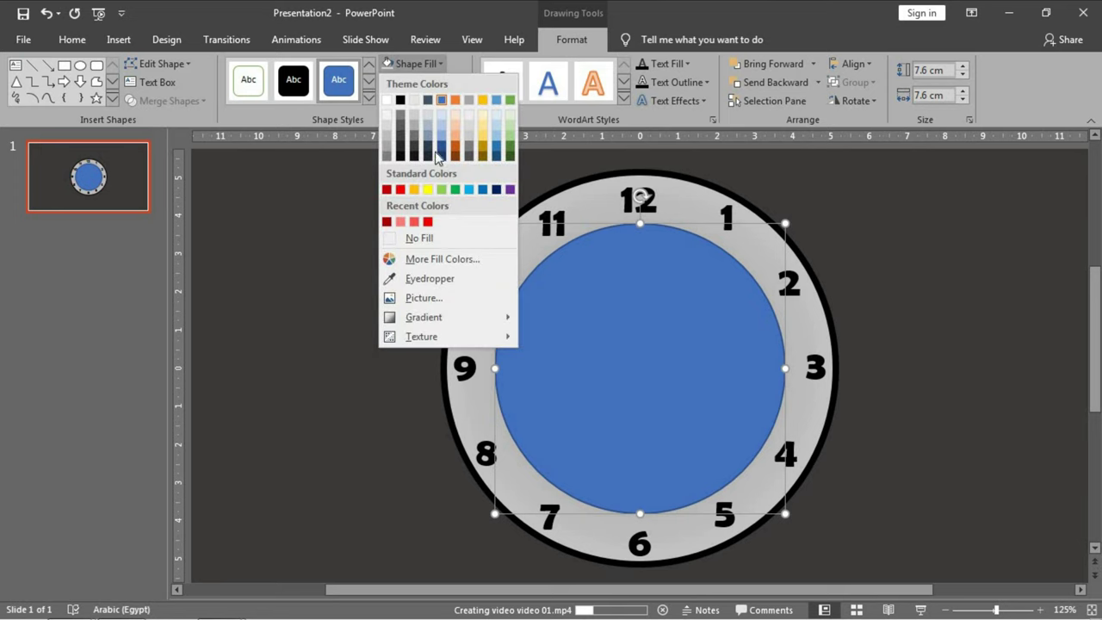
{"action": "left_click", "coordinate": [425, 241]}
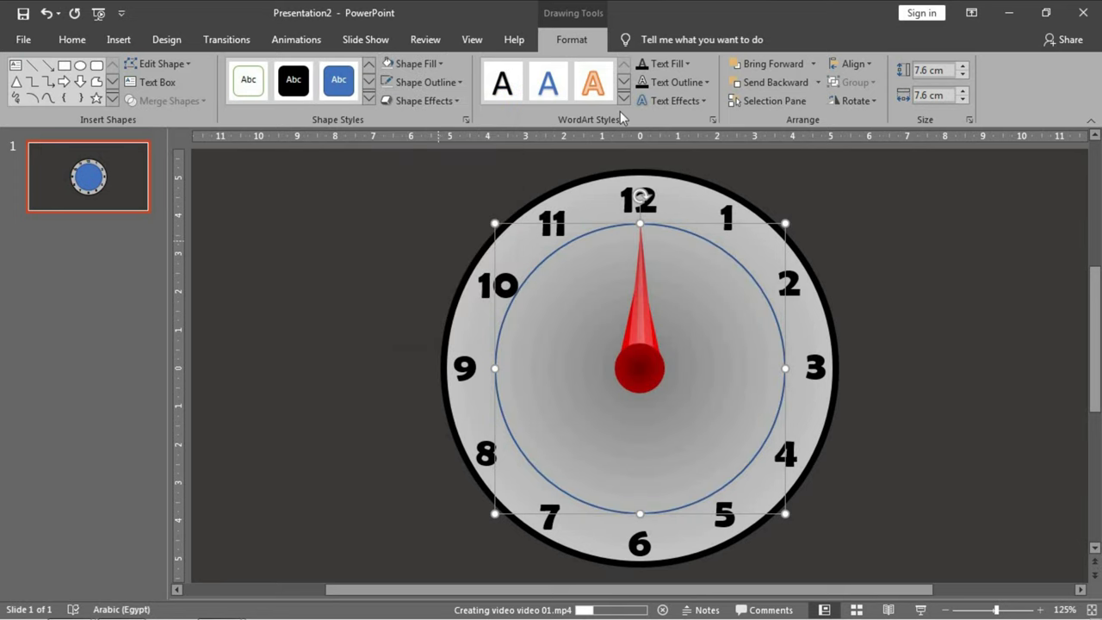
- Open the Selection Pane and duplicate the unfilled circle twice, each copy offset downward
{"action": "left_click", "coordinate": [789, 102]}
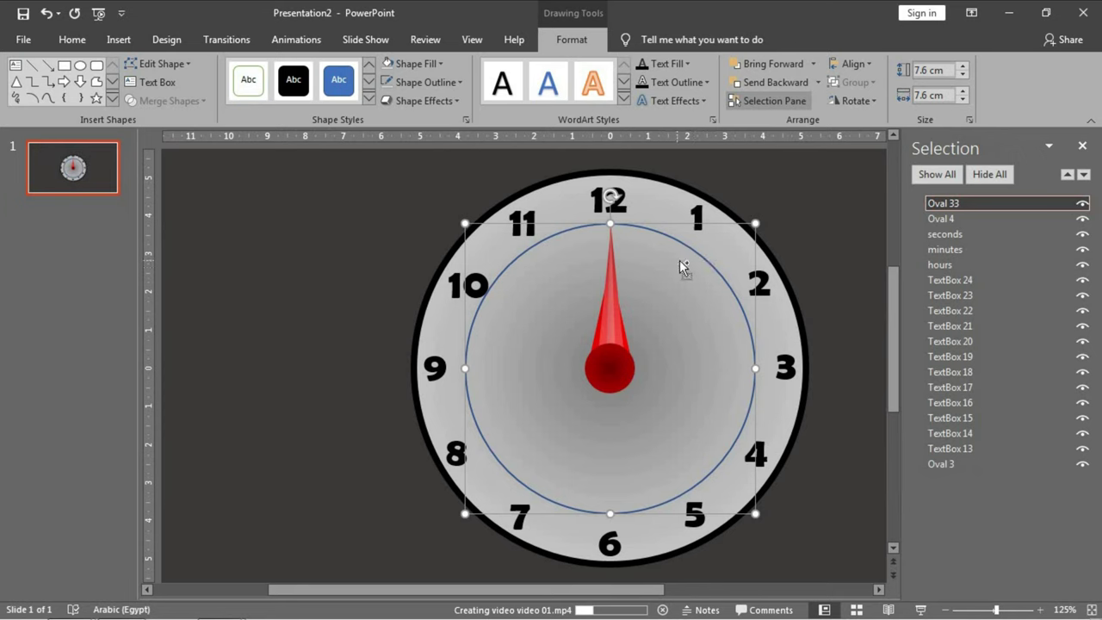
{"action": "key", "text": "ctrl+d"}
{"action": "left_click_drag", "start_coordinate": [713, 266], "coordinate": [694, 278]}
{"action": "key", "text": "ctrl+d"}
- Rename the original, uppermost unfilled circle as S1 in the Selection Pane
{"action": "left_click", "coordinate": [691, 248]}
{"action": "left_click", "coordinate": [670, 241]}
{"action": "left_click", "coordinate": [687, 236]}
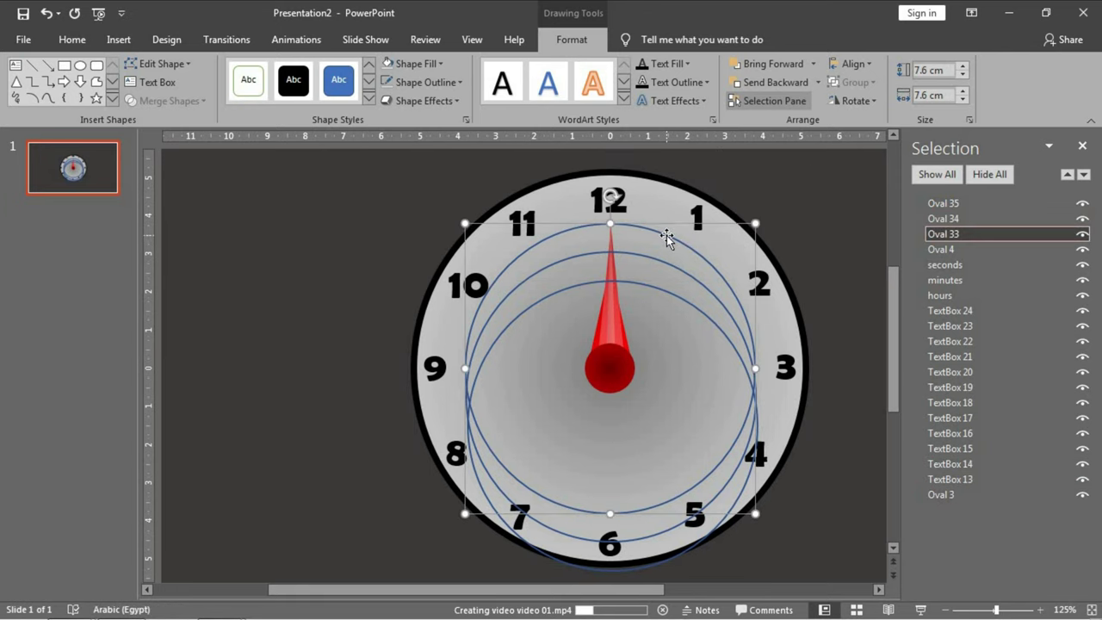
{"action": "double_click", "coordinate": [946, 235]}
{"action": "double_click", "coordinate": [946, 235]}
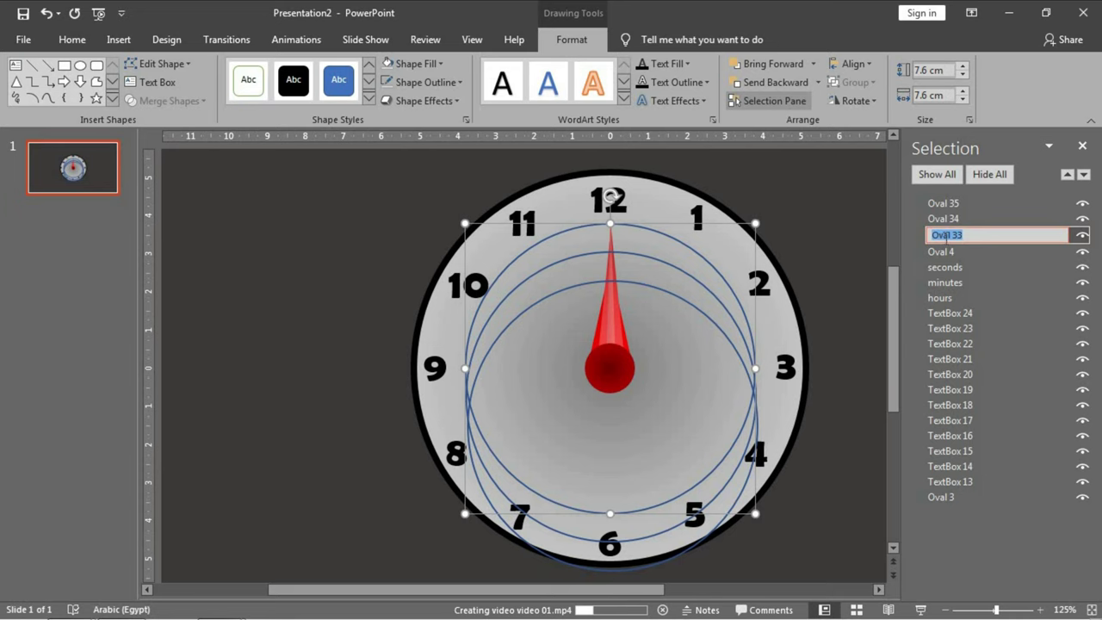
{"action": "type", "text": "S1"}
{"action": "key", "text": "Return"}
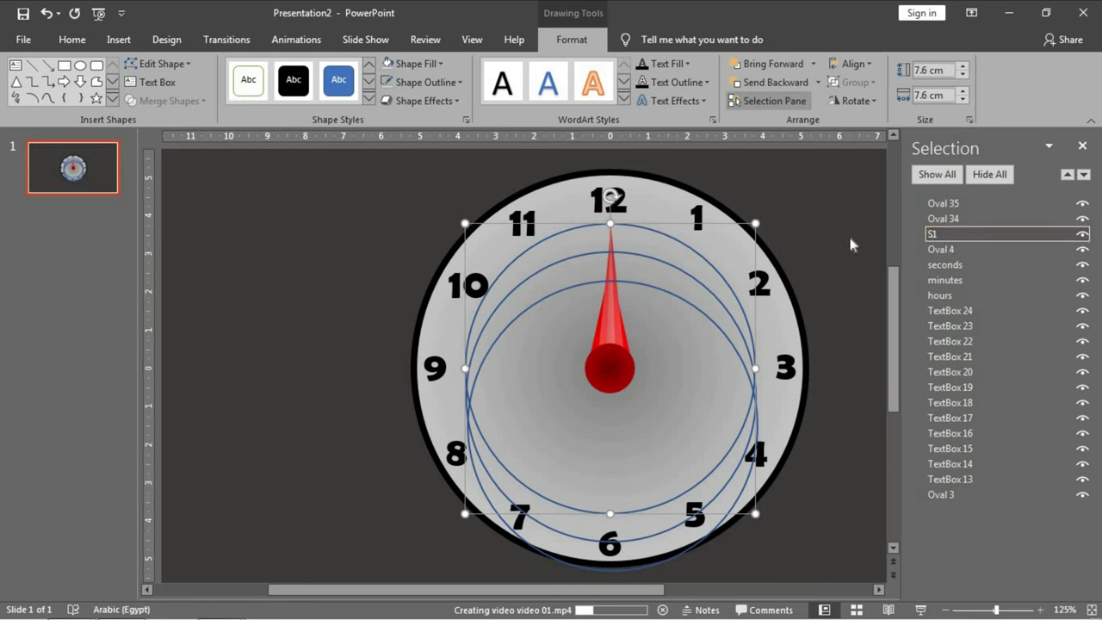
- Rename the first duplicate circle, the middle of the three, as M1 in the Selection Pane
{"action": "left_click", "coordinate": [674, 269]}
{"action": "left_click", "coordinate": [947, 221]}
{"action": "left_click_drag", "start_coordinate": [932, 219], "coordinate": [953, 220]}
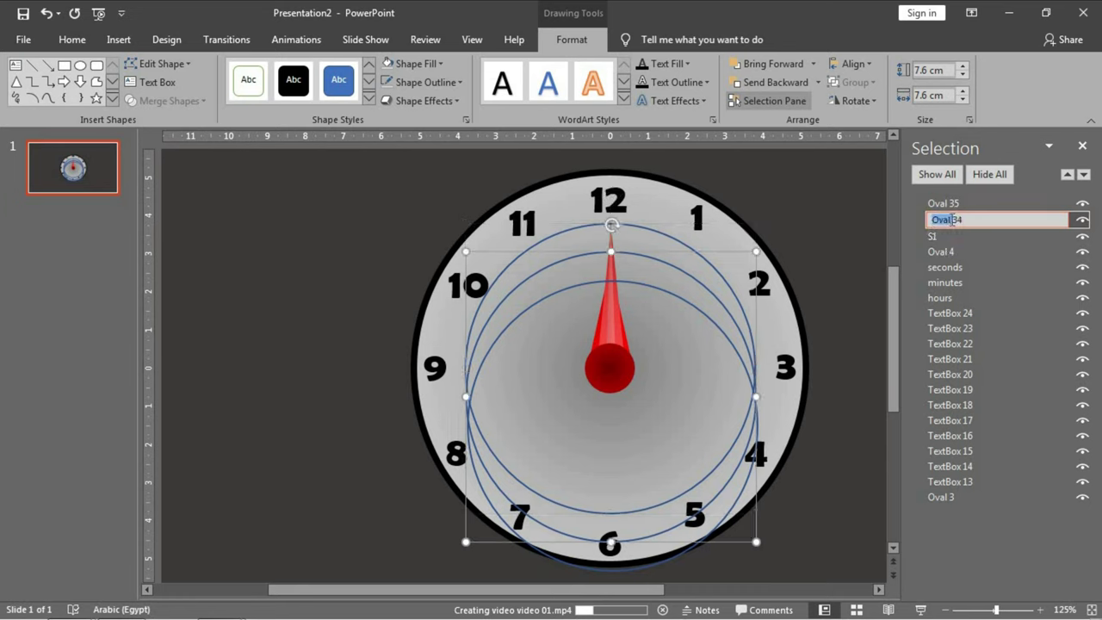
{"action": "type", "text": "M1"}
{"action": "key", "text": "Return"}
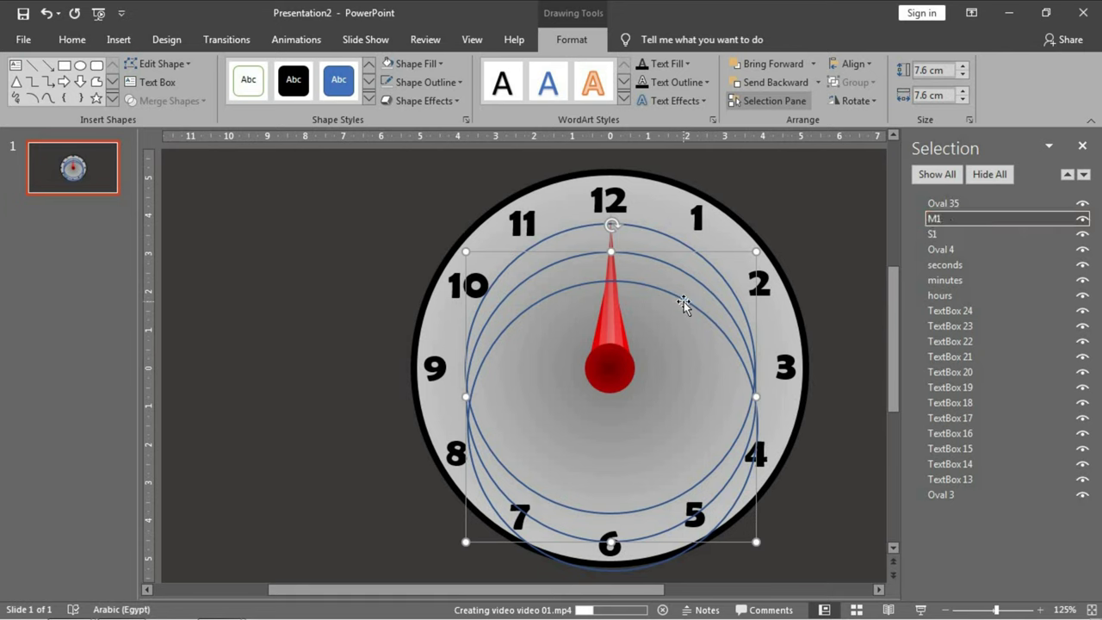
- Rename the second duplicate circle, the lowest of the three, as H1 in the Selection Pane
{"action": "left_click", "coordinate": [956, 203]}
{"action": "left_click", "coordinate": [964, 203]}
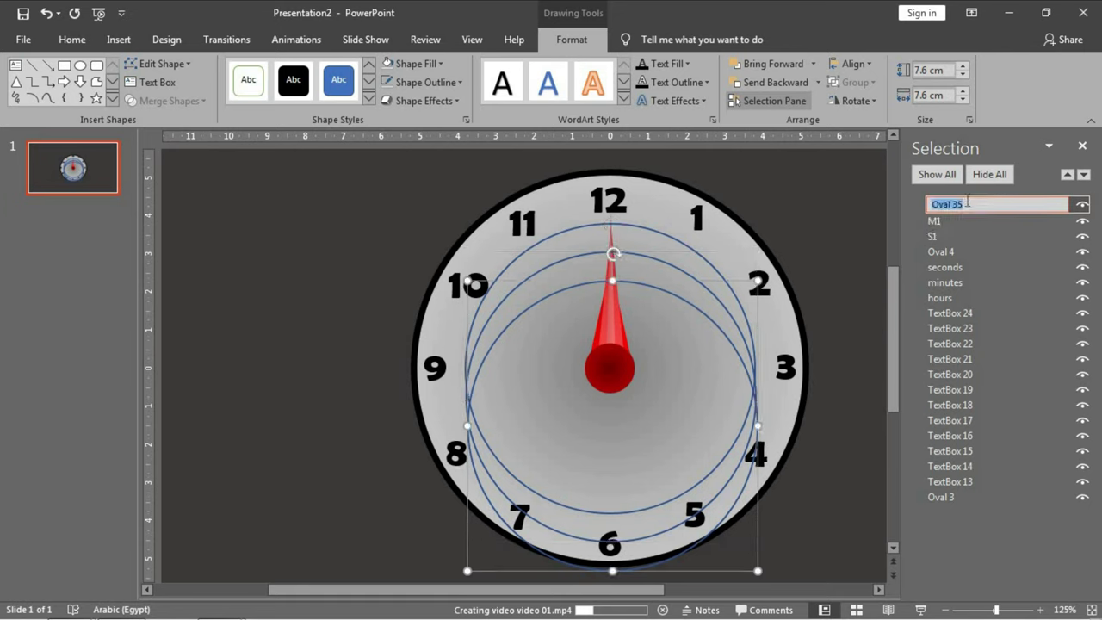
{"action": "type", "text": "H1"}
{"action": "left_click", "coordinate": [810, 205]}
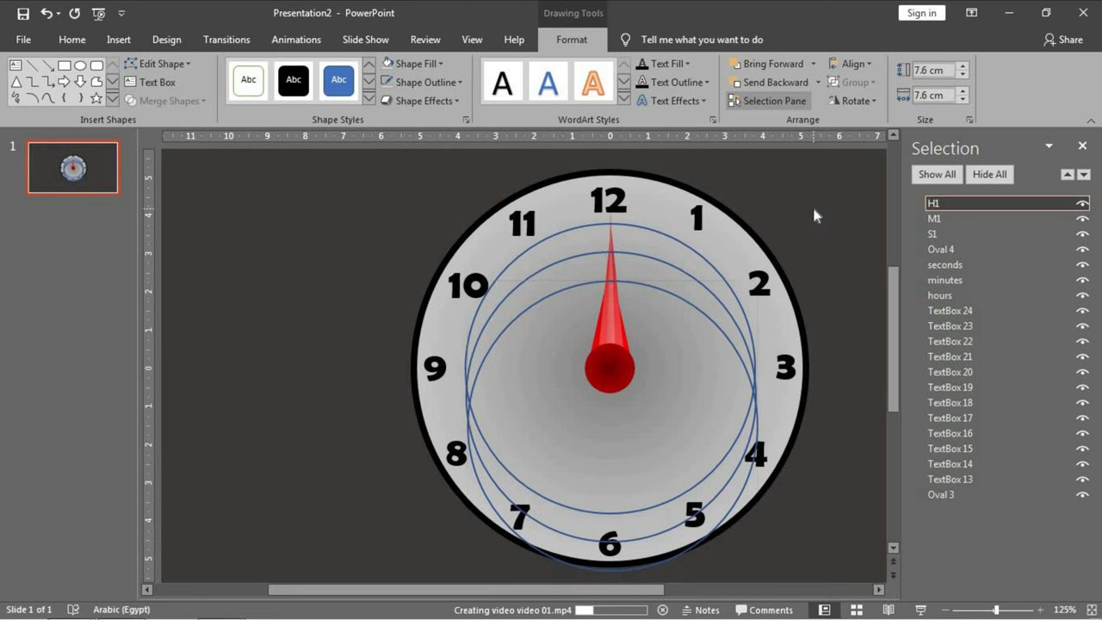
- Select the circles S1, M1 and H1 together and align them horizontally and vertically on the clock's centre
{"action": "left_click", "coordinate": [673, 239]}
{"action": "left_click", "coordinate": [672, 262], "text": "shift"}
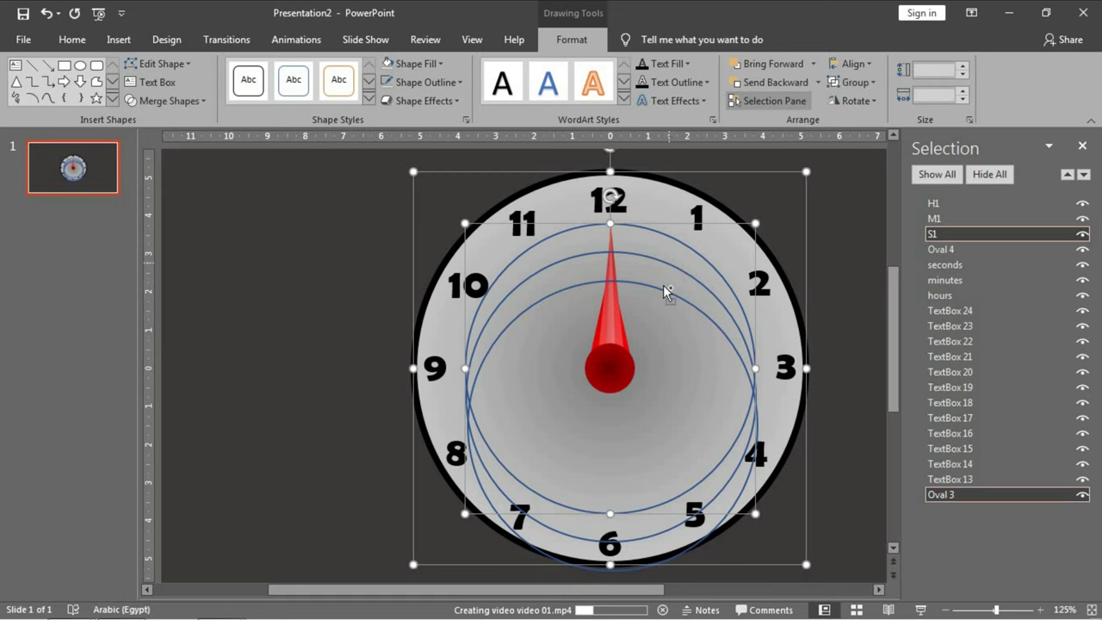
{"action": "left_click", "coordinate": [672, 263]}
{"action": "left_click", "coordinate": [674, 241], "text": "shift"}
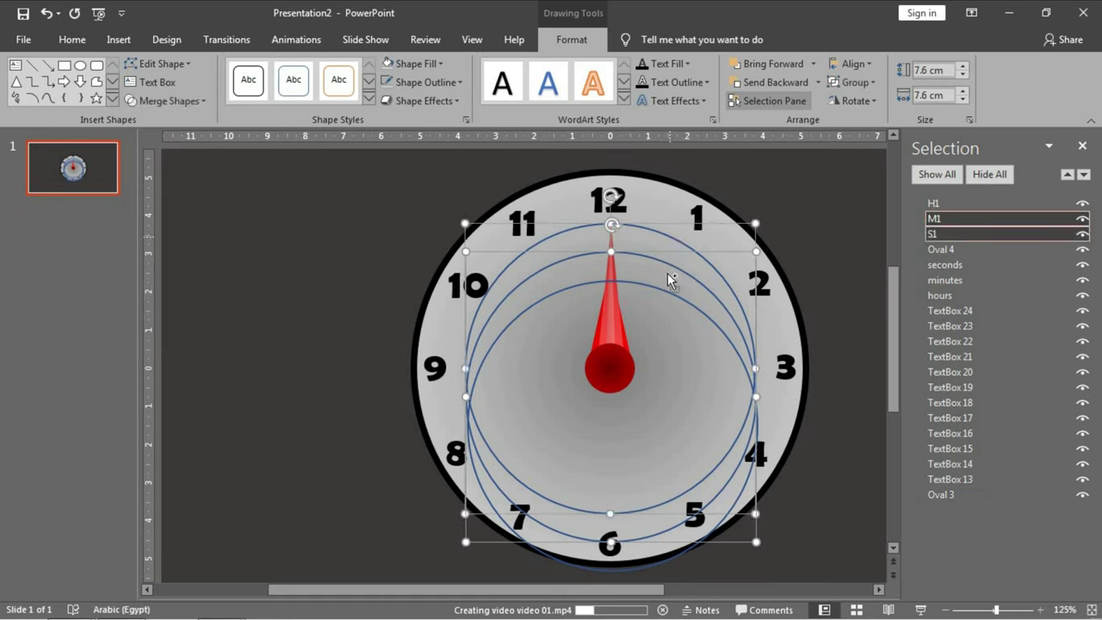
{"action": "left_click", "coordinate": [667, 293], "text": "shift"}
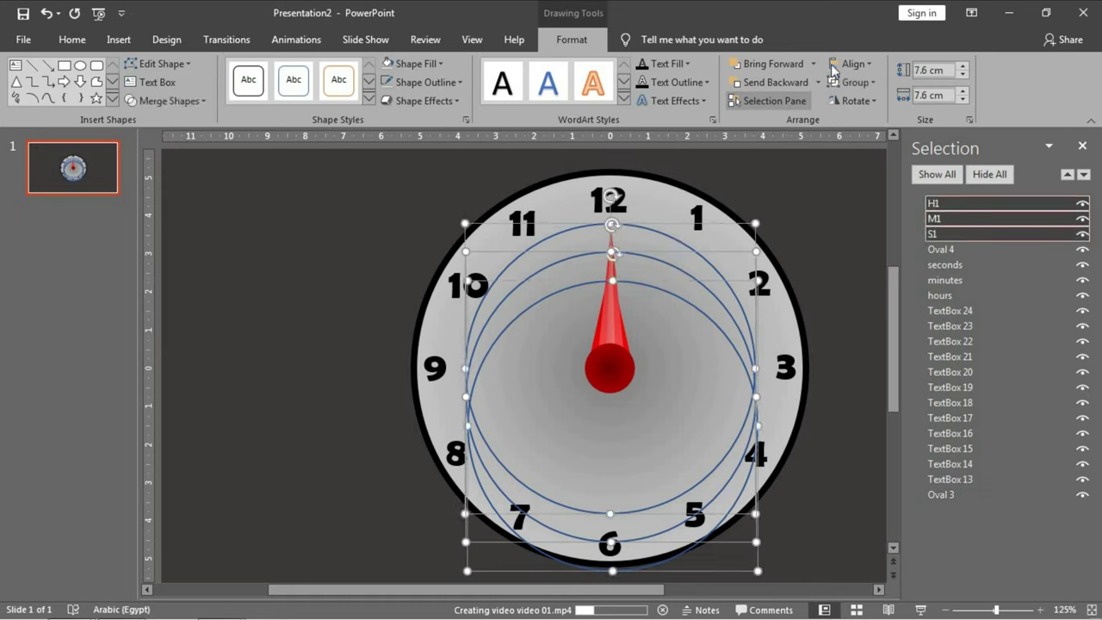
{"action": "left_click", "coordinate": [849, 64]}
{"action": "left_click", "coordinate": [865, 96]}
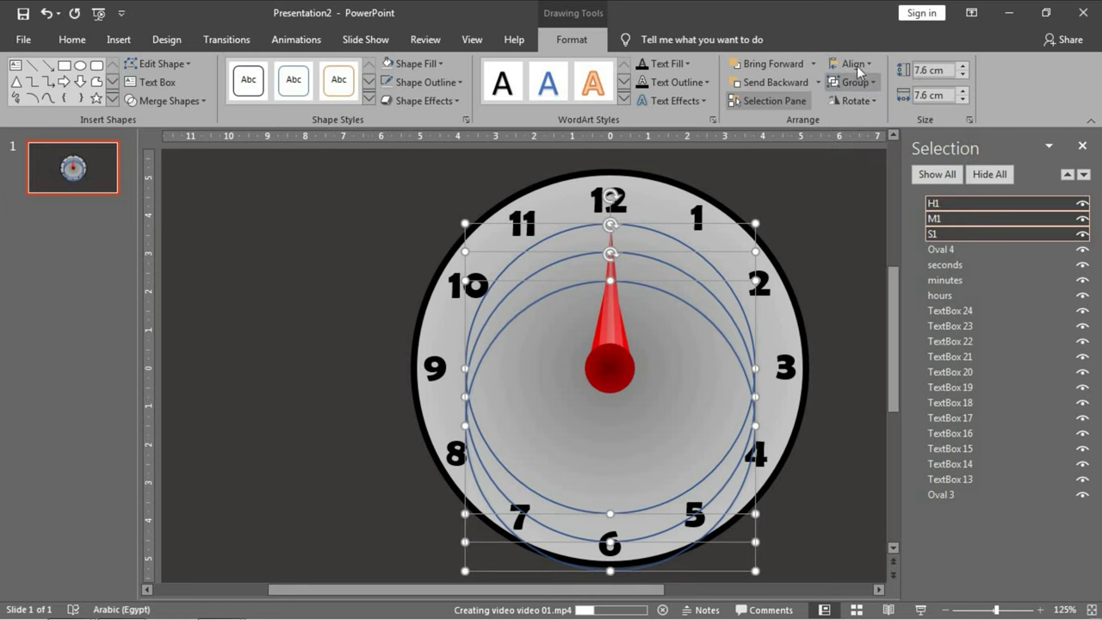
{"action": "left_click", "coordinate": [849, 64]}
{"action": "left_click", "coordinate": [869, 167]}
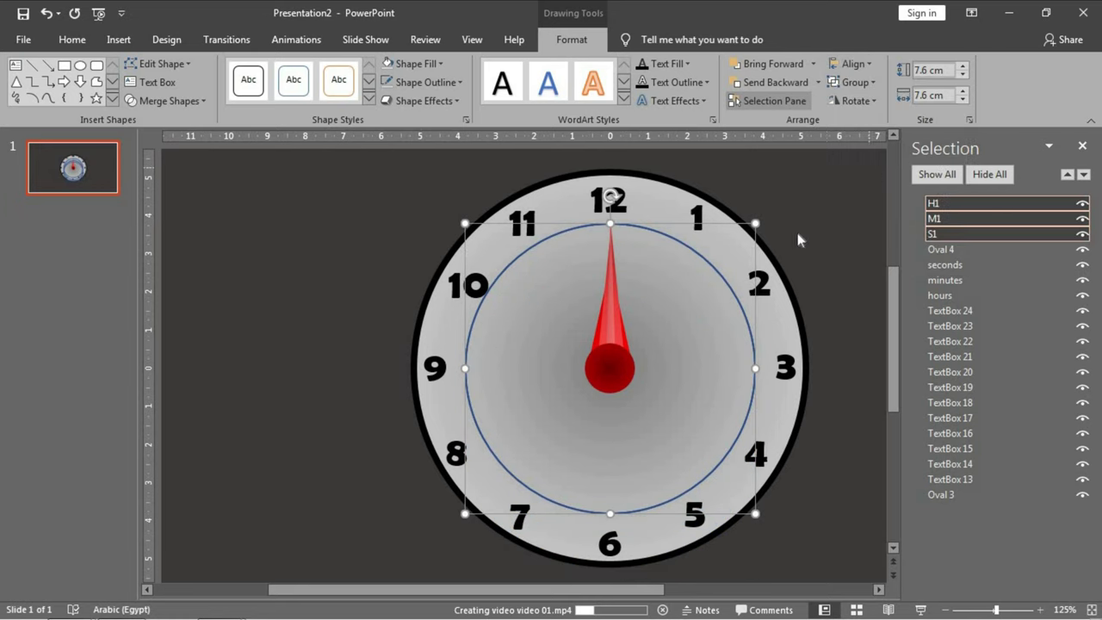
{"action": "left_click", "coordinate": [816, 246]}
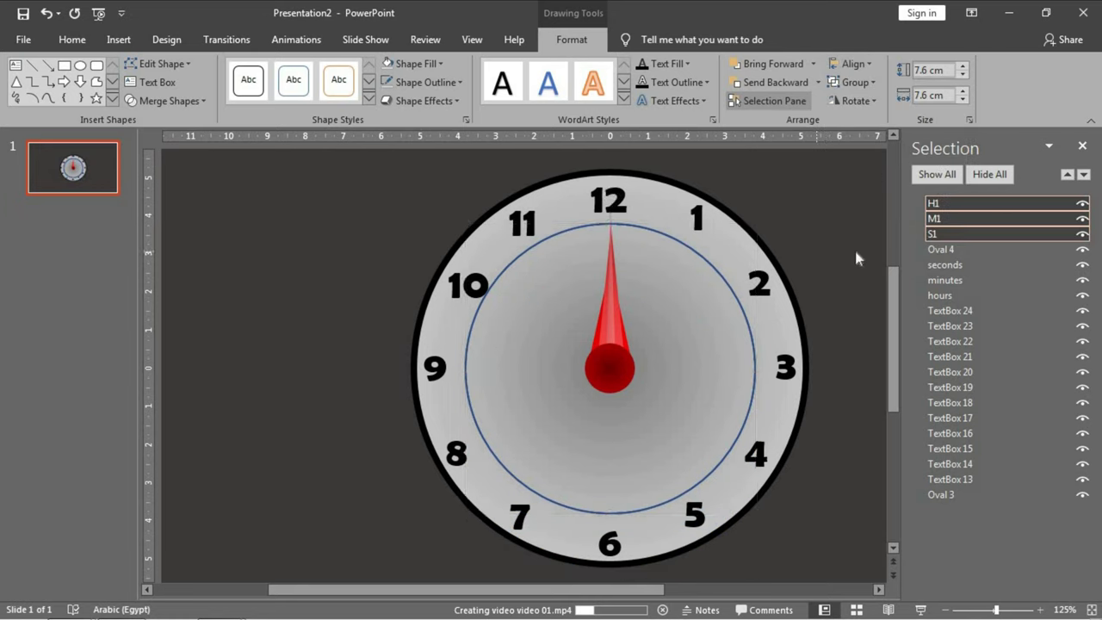
- Group the seconds hand with the S1 circle
{"action": "left_click", "coordinate": [967, 265]}
{"action": "left_click", "coordinate": [959, 230], "text": "ctrl"}
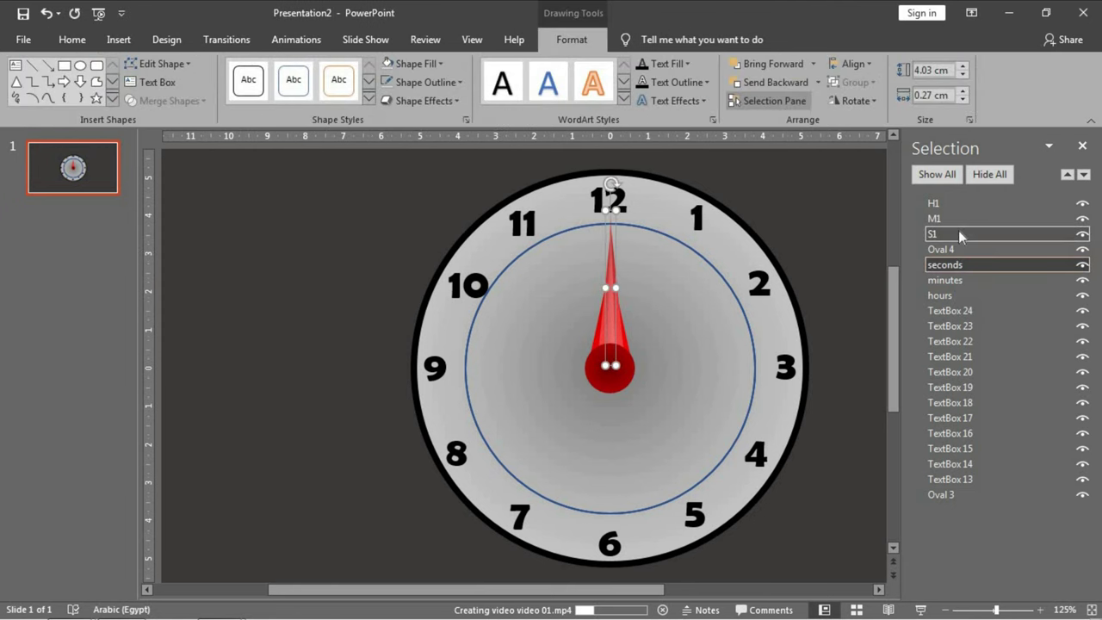
{"action": "key", "text": "ctrl+g"}
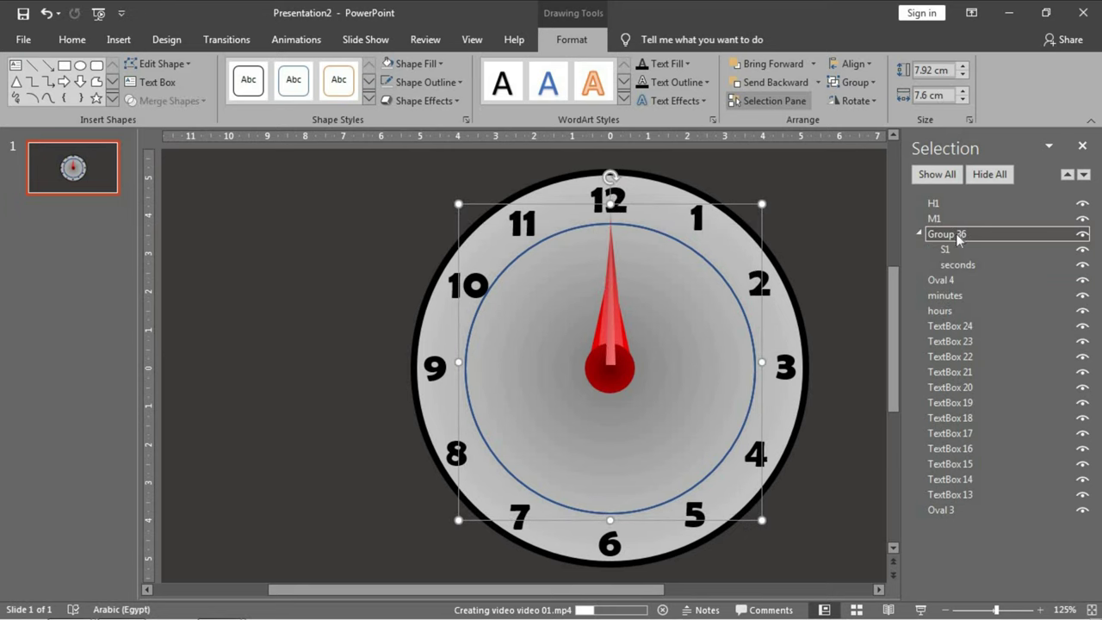
- Rename the group holding the S1 circle and the seconds hand as seconds
{"action": "double_click", "coordinate": [955, 235]}
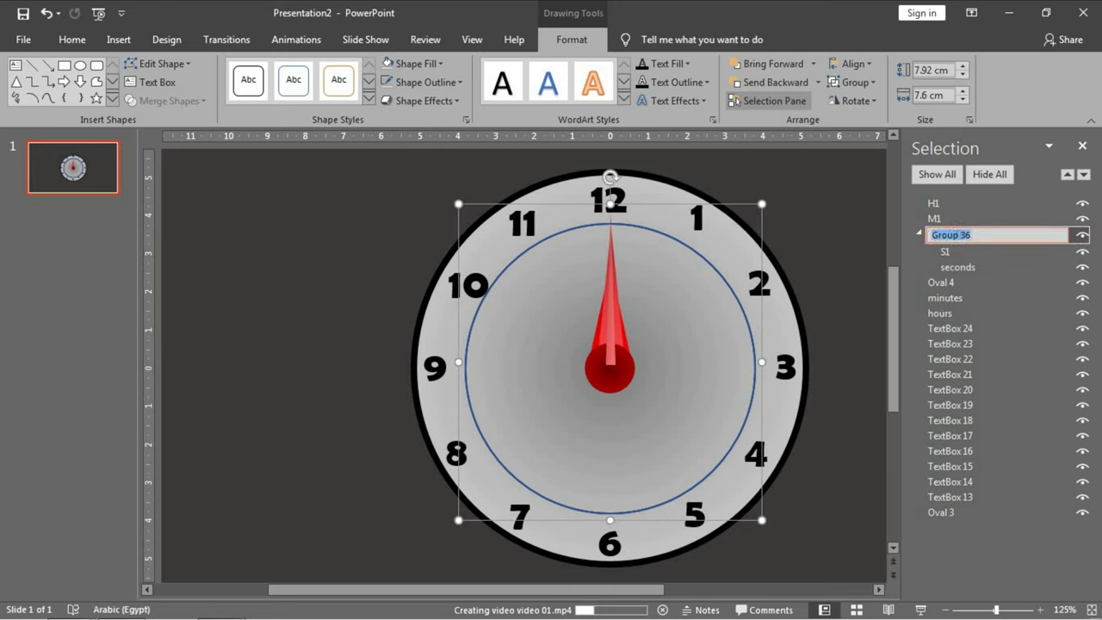
{"action": "type", "text": "seconds"}
- Group the minutes hand with the M1 circle and name the group minutes
{"action": "left_click", "coordinate": [950, 220]}
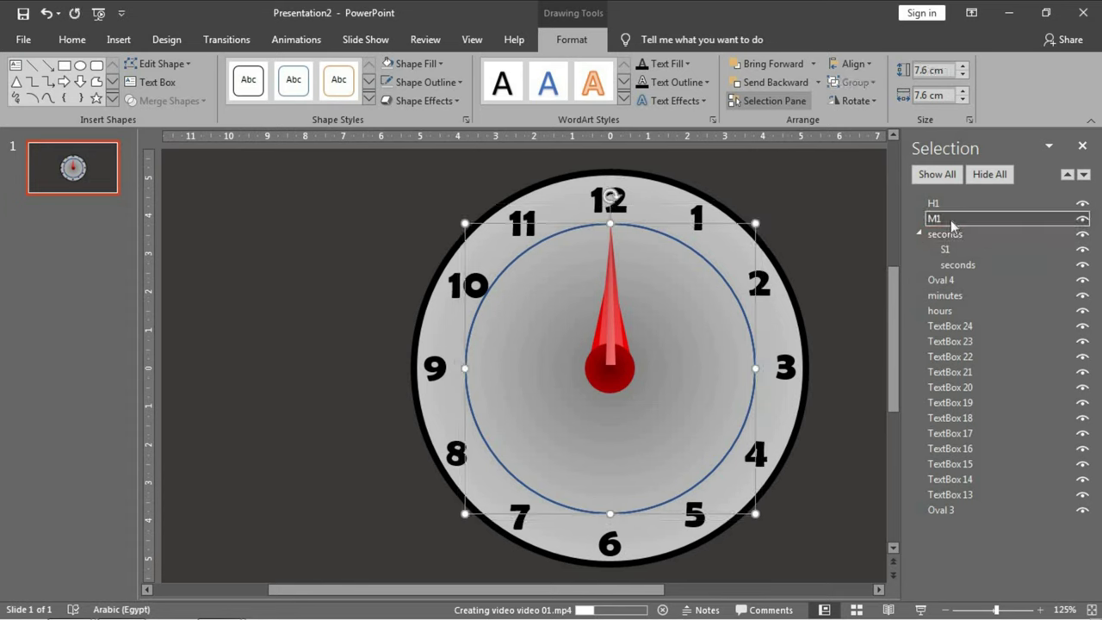
{"action": "left_click", "coordinate": [962, 292], "text": "ctrl"}
{"action": "key", "text": "ctrl+g"}
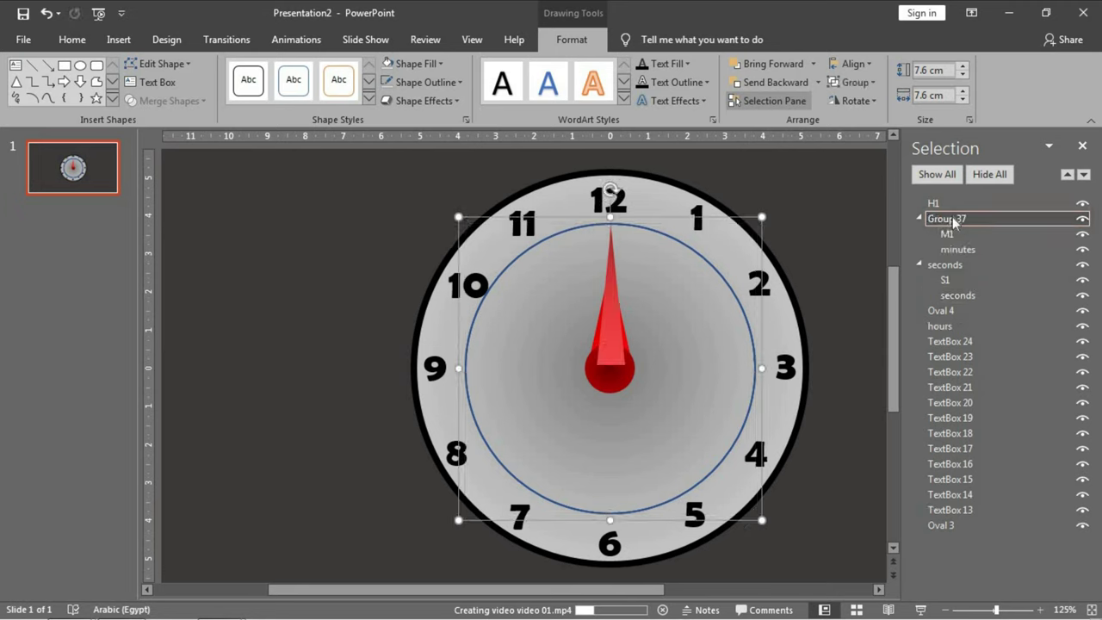
{"action": "double_click", "coordinate": [954, 218]}
{"action": "type", "text": "minutes"}
{"action": "key", "text": "Return"}
- Group the hours hand with the H1 circle and name the group hours
{"action": "left_click", "coordinate": [934, 203]}
{"action": "left_click", "coordinate": [991, 280], "text": "ctrl"}
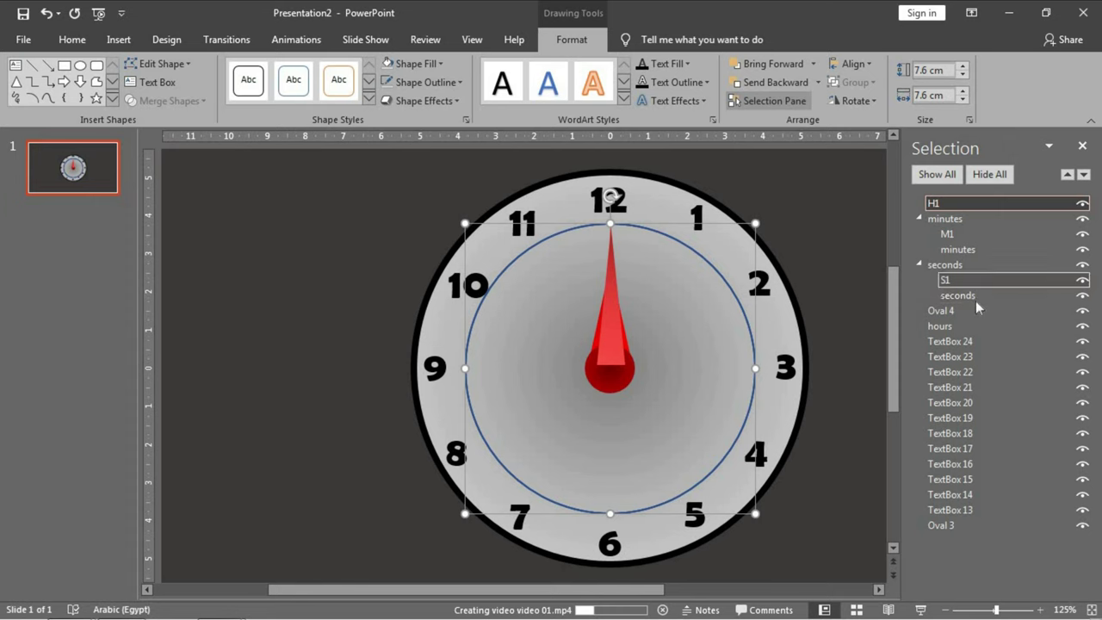
{"action": "left_click", "coordinate": [976, 281], "text": "ctrl"}
{"action": "left_click", "coordinate": [968, 310], "text": "ctrl"}
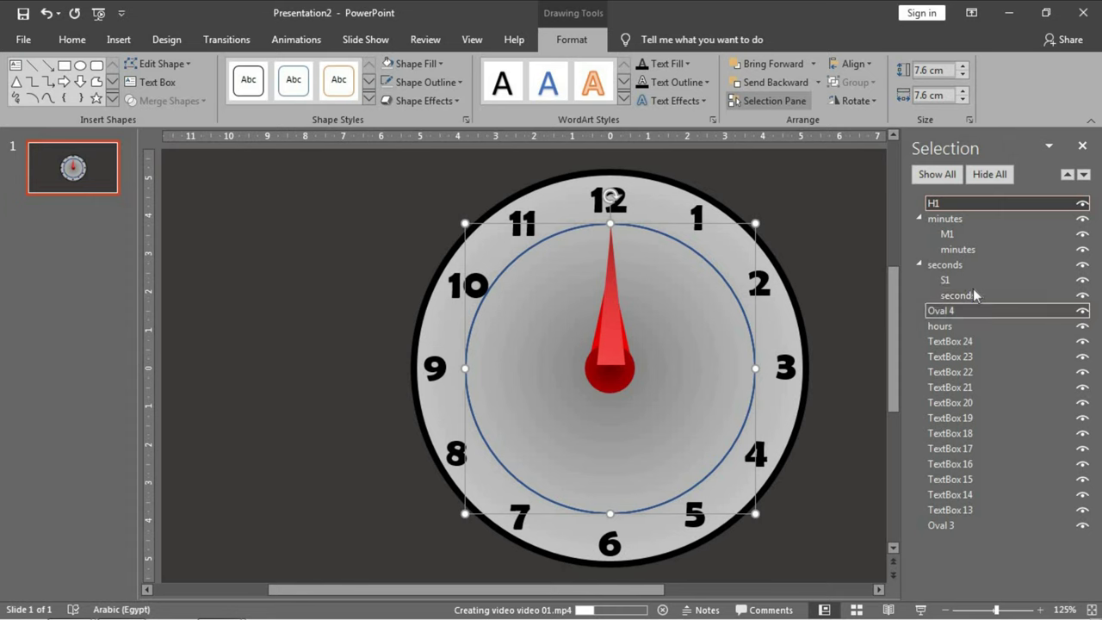
{"action": "left_click", "coordinate": [967, 326], "text": "ctrl"}
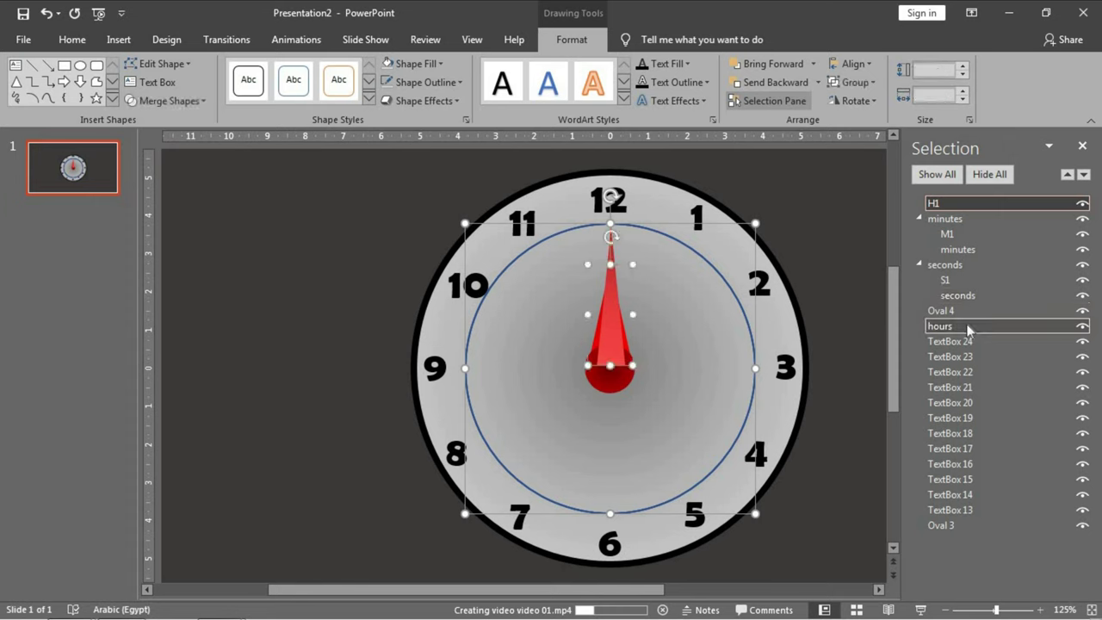
{"action": "key", "text": "ctrl+g"}
{"action": "left_click", "coordinate": [954, 204]}
{"action": "double_click", "coordinate": [954, 205]}
{"action": "type", "text": "hours"}
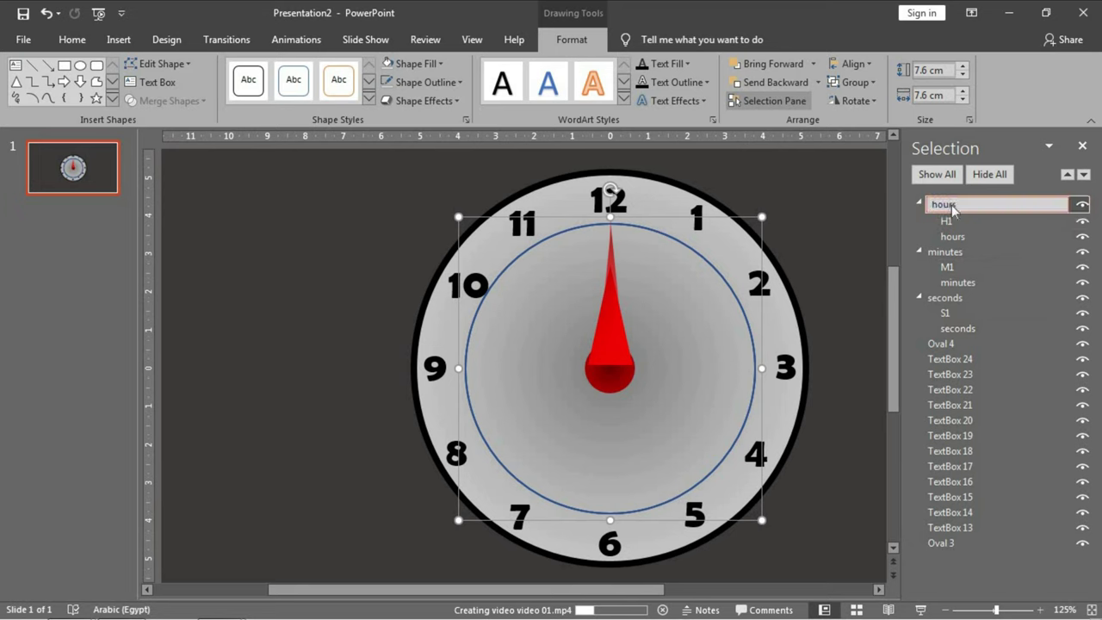
{"action": "key", "text": "Return"}
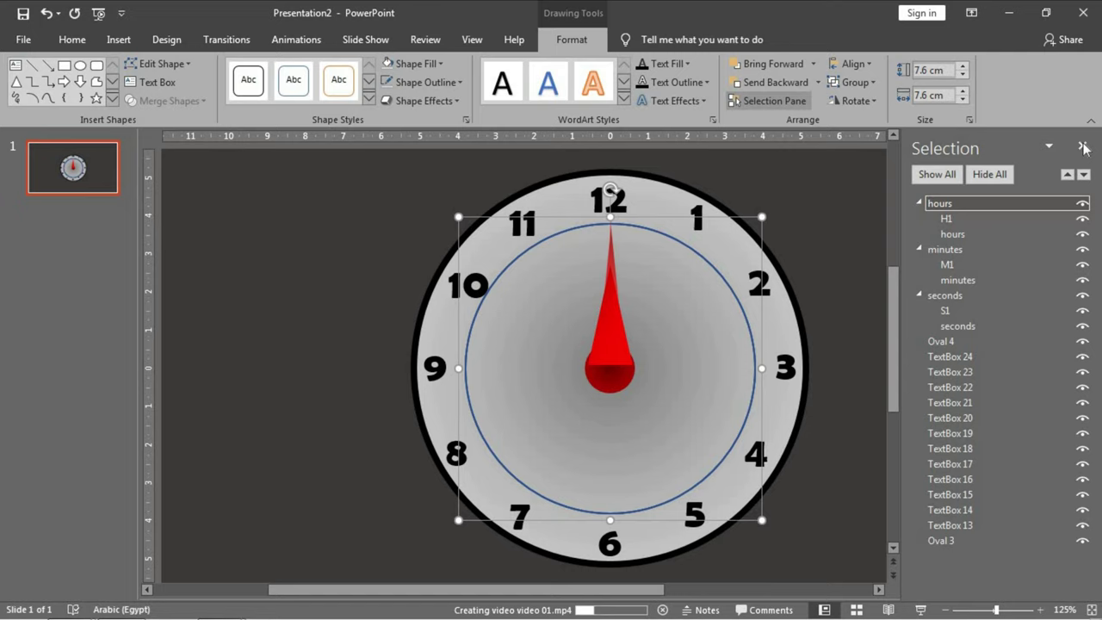
- Select the hours, minutes and seconds groups together and remove their outlines
{"action": "left_click", "coordinate": [1083, 148]}
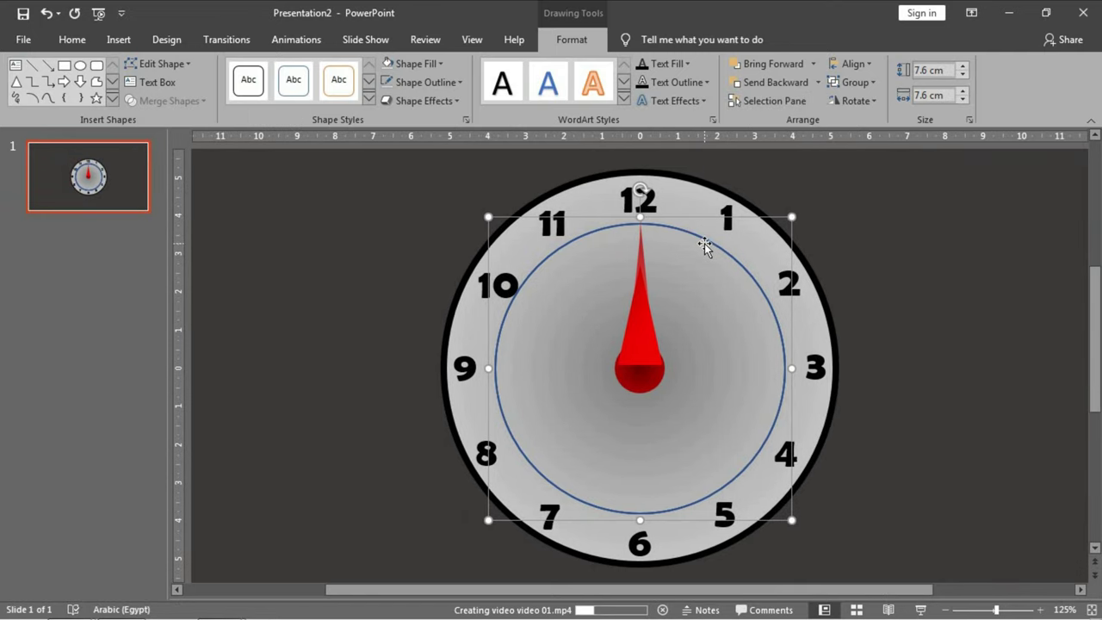
{"action": "left_click", "coordinate": [775, 101]}
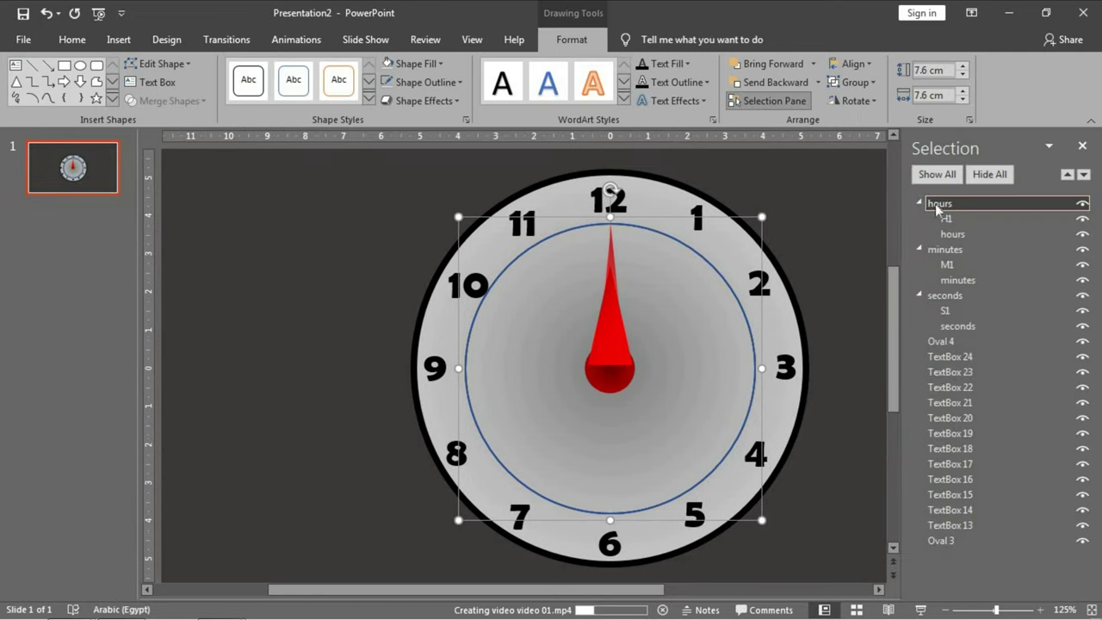
{"action": "left_click", "coordinate": [943, 250], "text": "ctrl"}
{"action": "left_click", "coordinate": [947, 295], "text": "ctrl"}
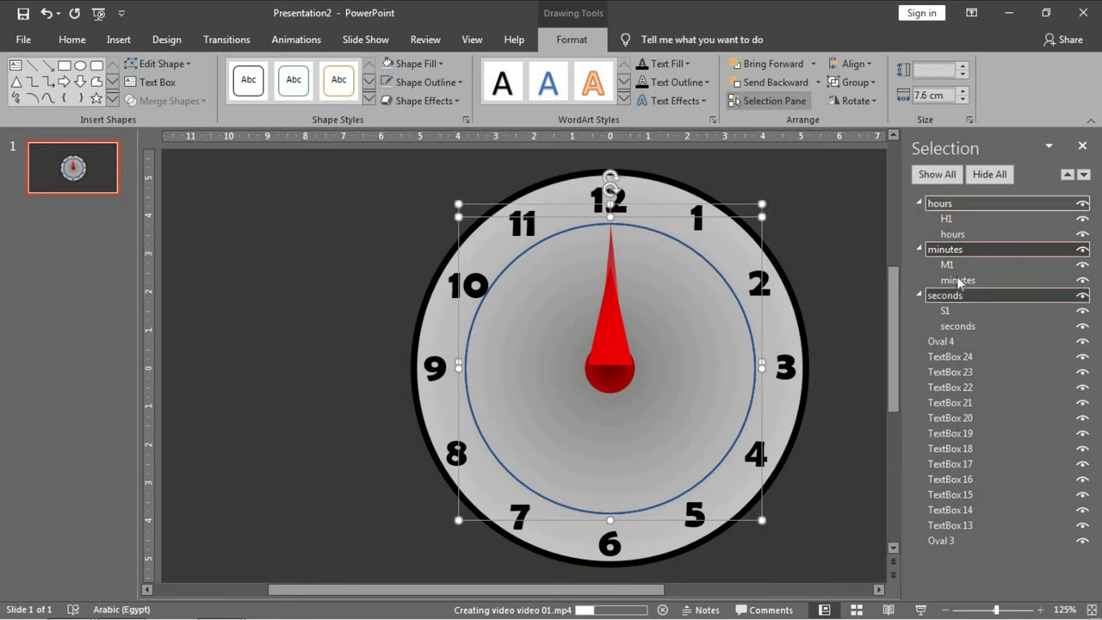
{"action": "left_click", "coordinate": [428, 82]}
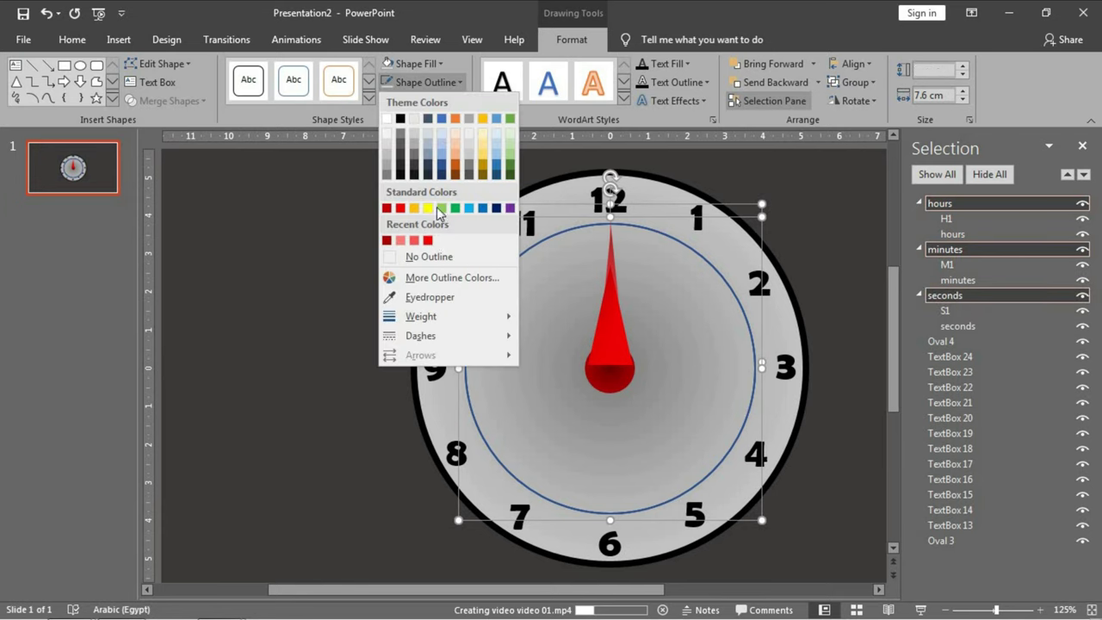
{"action": "left_click", "coordinate": [439, 258]}
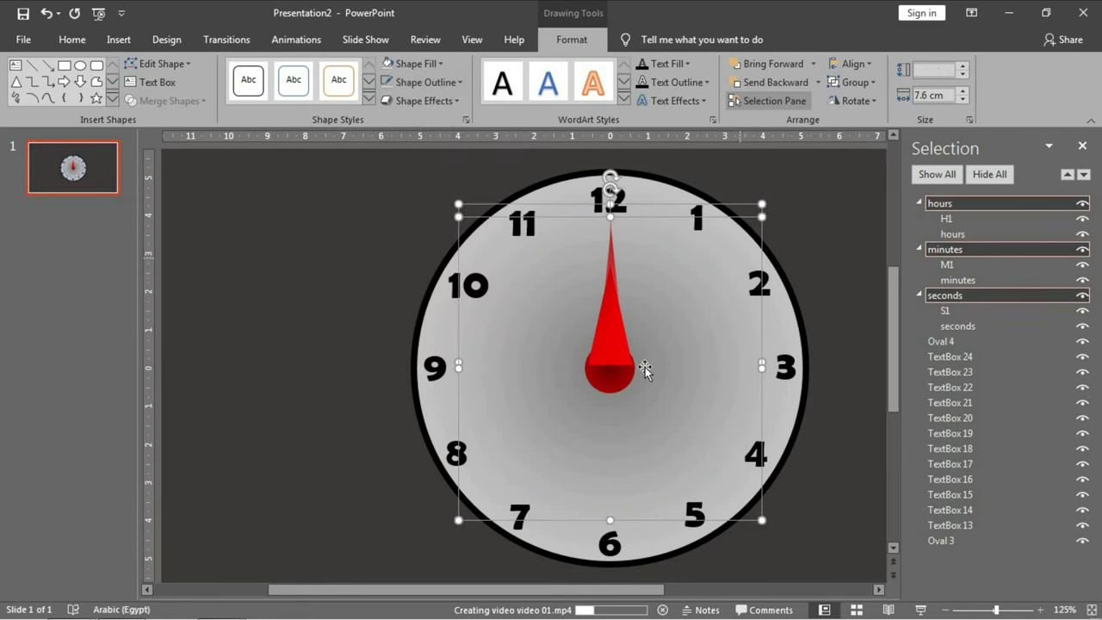
- Bring the small red centre circle to the front of all objects and close the Selection Pane
{"action": "left_click", "coordinate": [618, 386]}
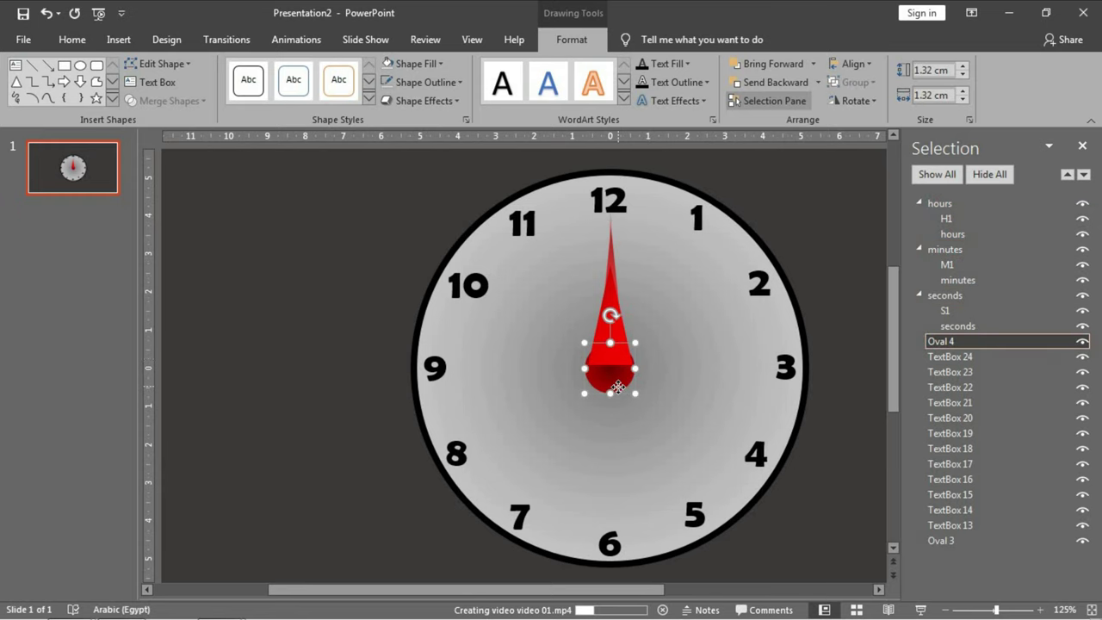
{"action": "right_click", "coordinate": [618, 388]}
{"action": "left_click", "coordinate": [676, 194]}
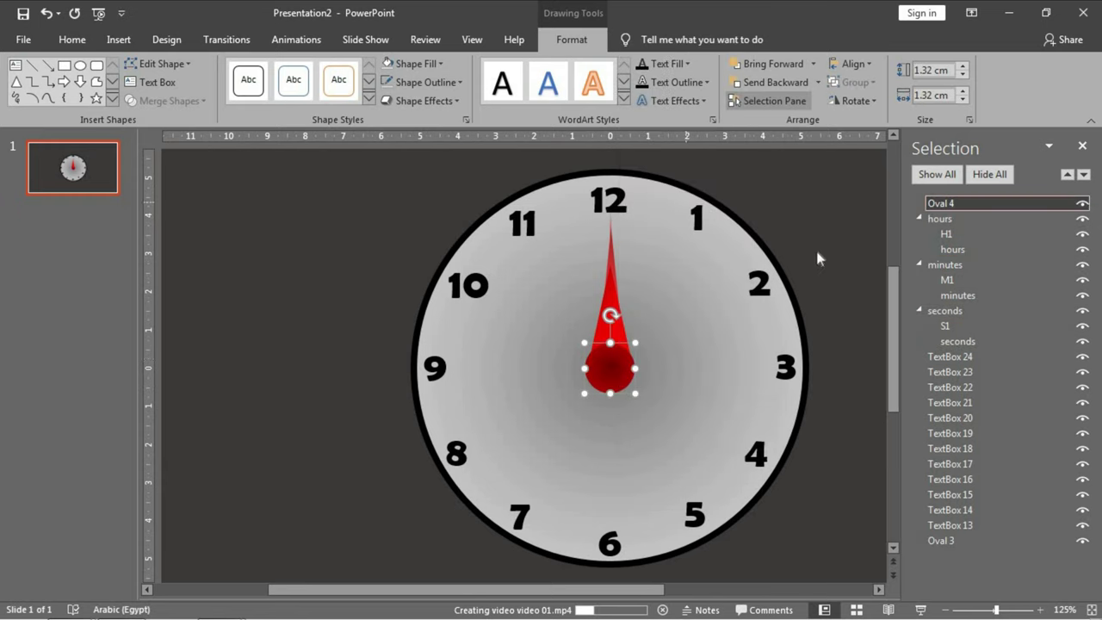
{"action": "left_click", "coordinate": [1083, 148]}
- Show the Selection Pane and the Animation Pane together beside the slide
{"action": "left_click", "coordinate": [591, 189]}
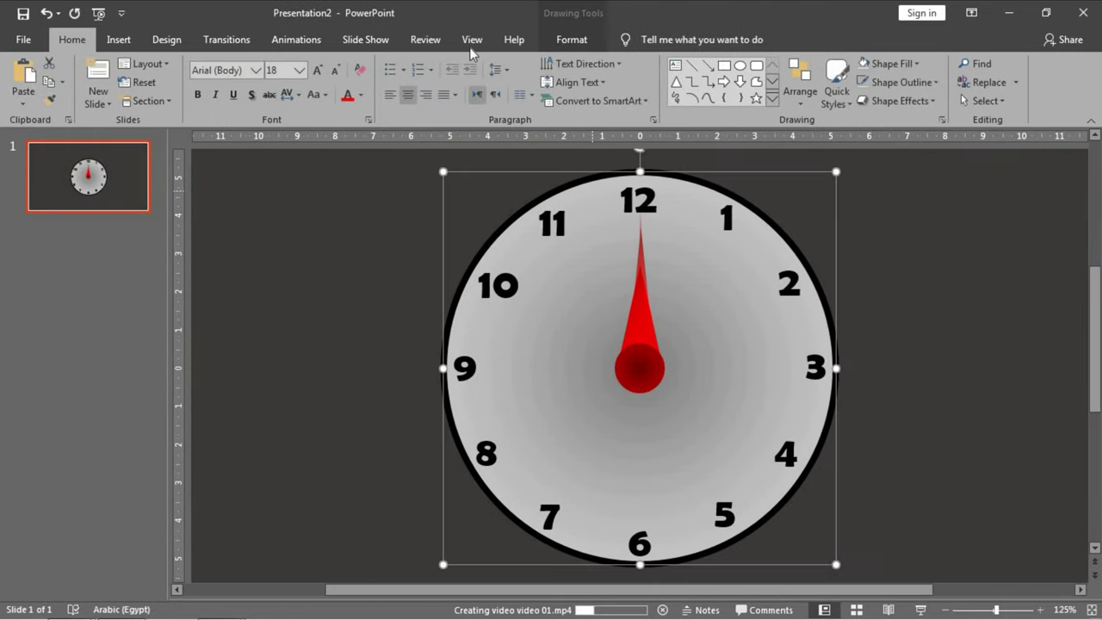
{"action": "left_click", "coordinate": [565, 36]}
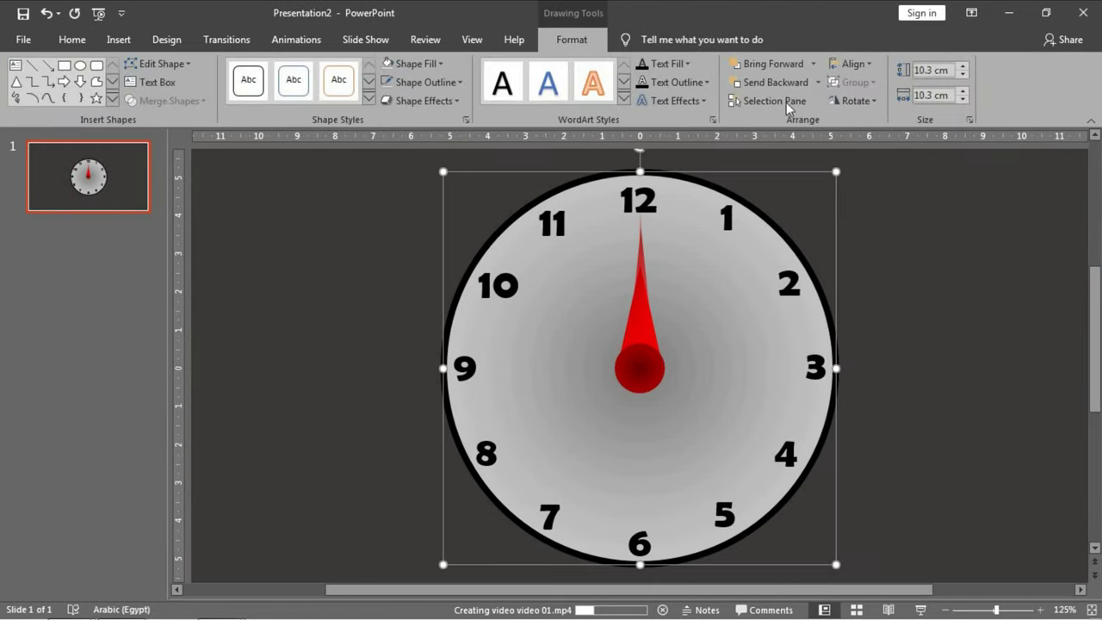
{"action": "left_click", "coordinate": [786, 102]}
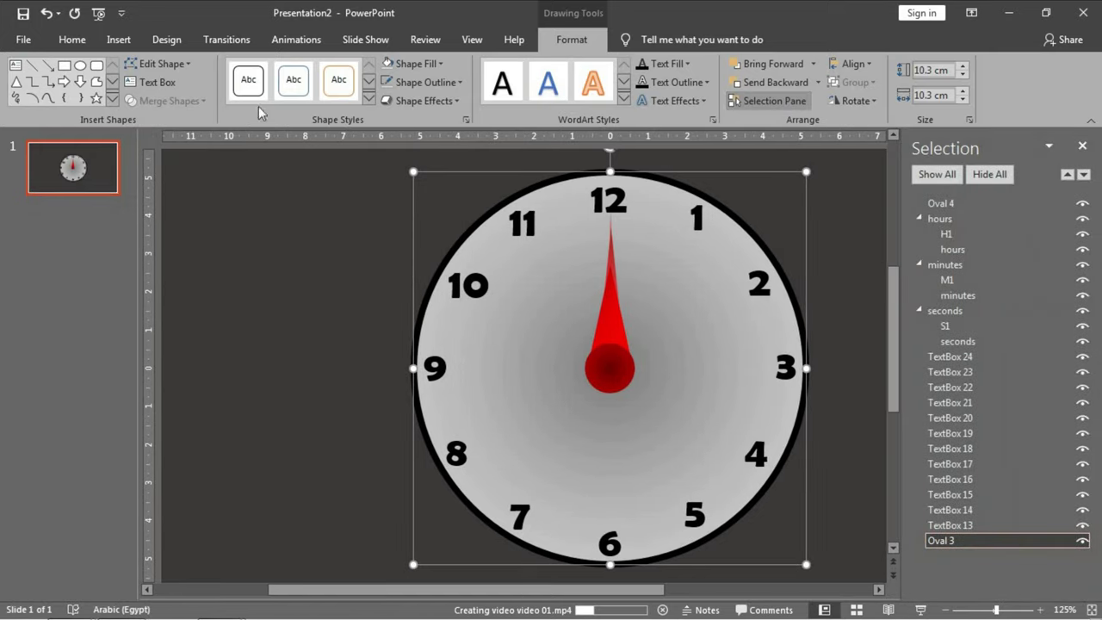
{"action": "left_click", "coordinate": [297, 39]}
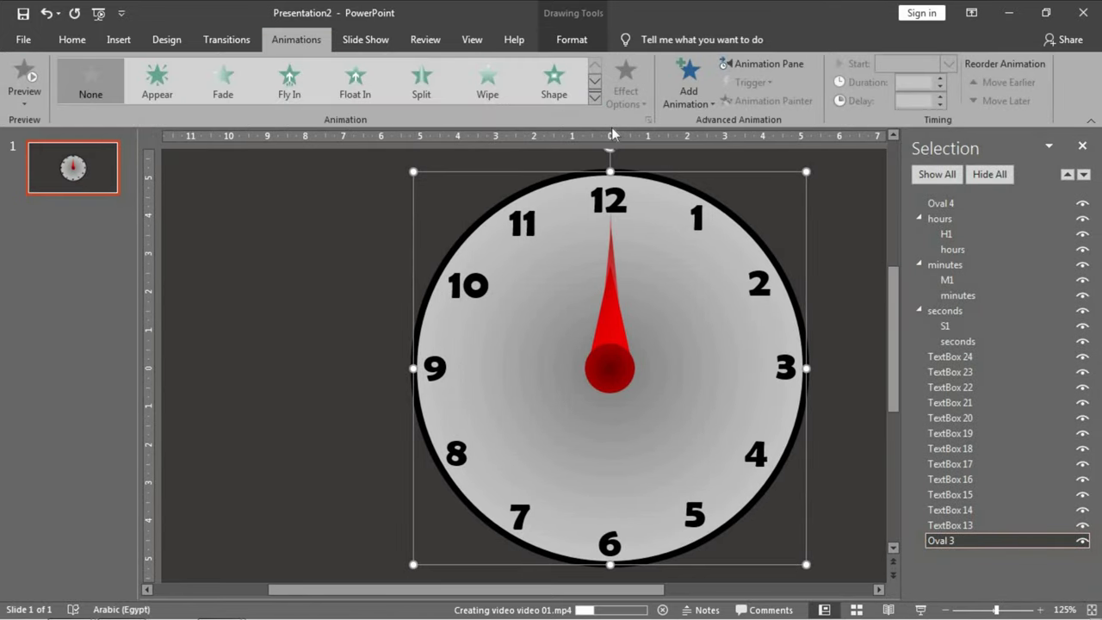
{"action": "left_click", "coordinate": [758, 66]}
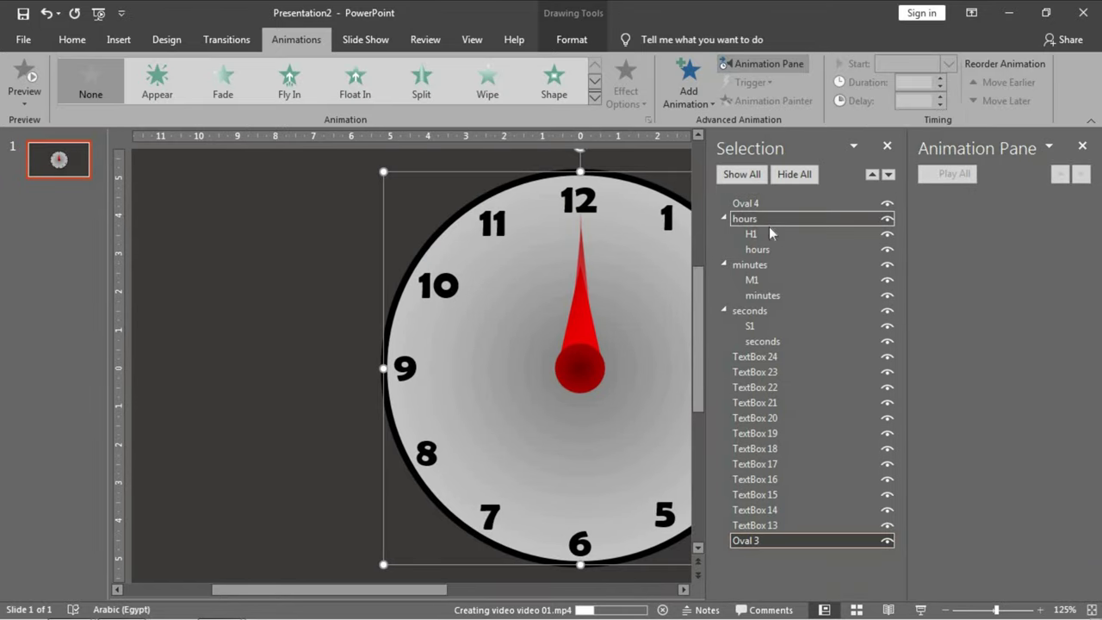
- Add a Spin emphasis animation to the seconds group and set it to start After Previous
{"action": "left_click", "coordinate": [773, 309]}
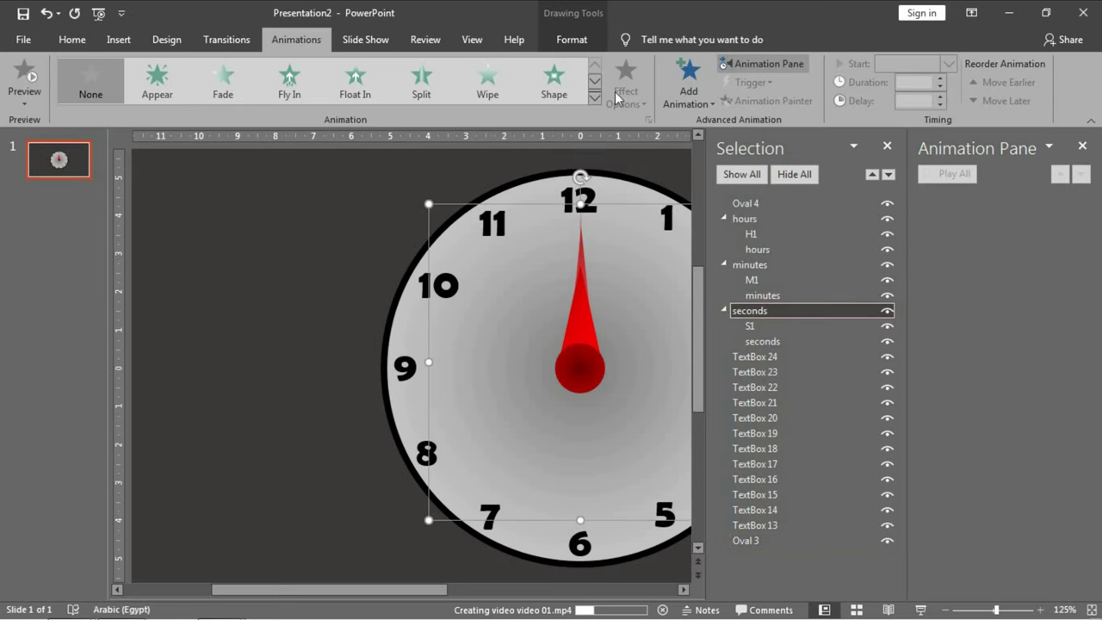
{"action": "left_click", "coordinate": [674, 99]}
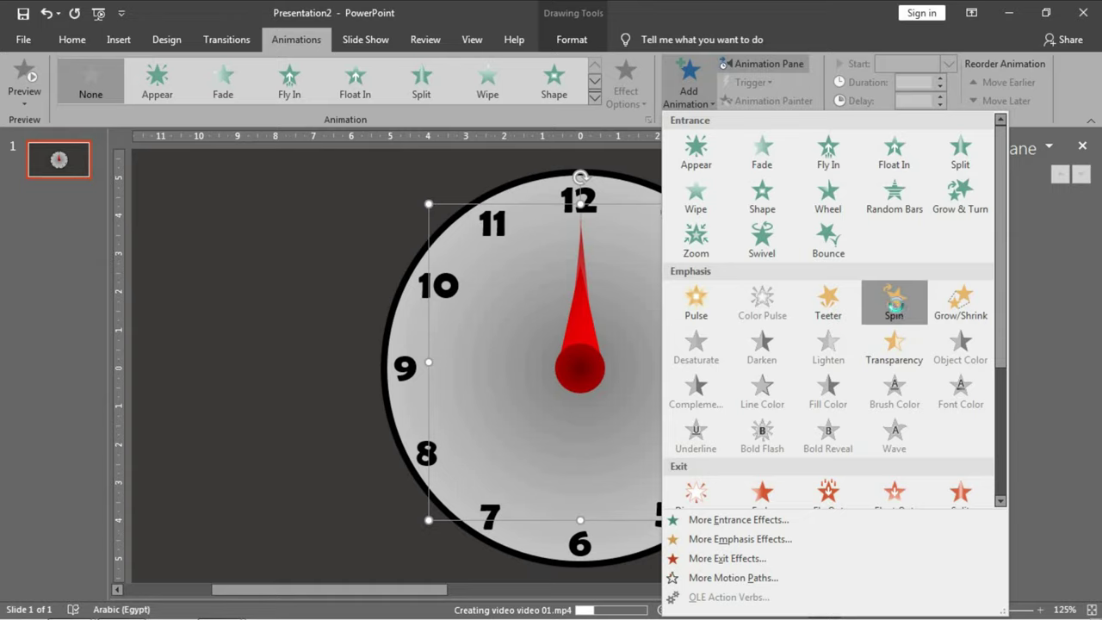
{"action": "left_click", "coordinate": [896, 308]}
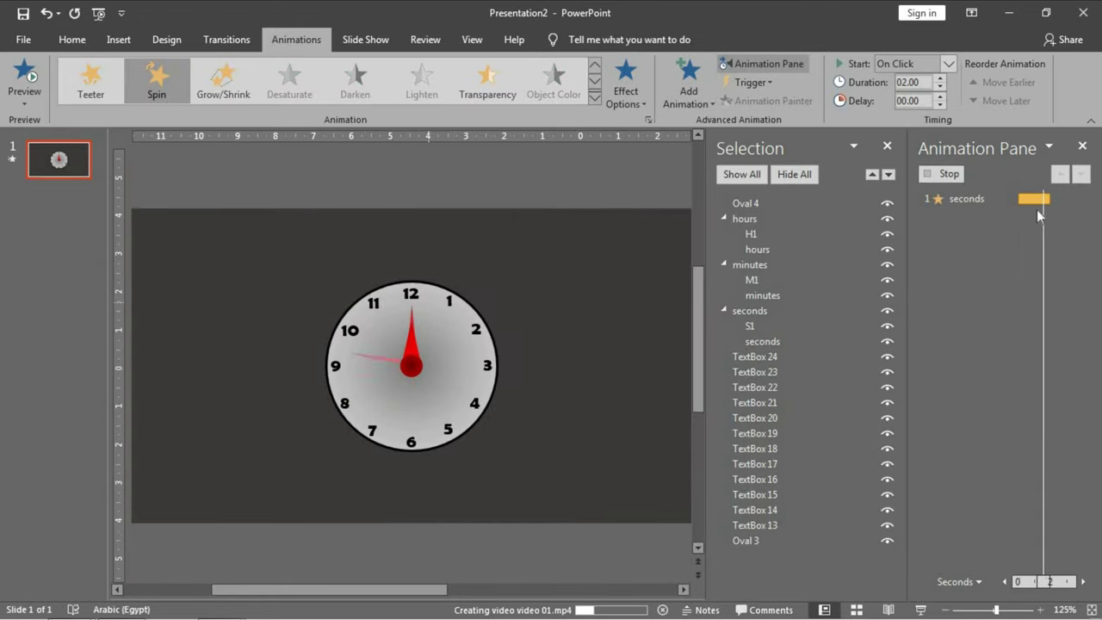
{"action": "left_click", "coordinate": [948, 64]}
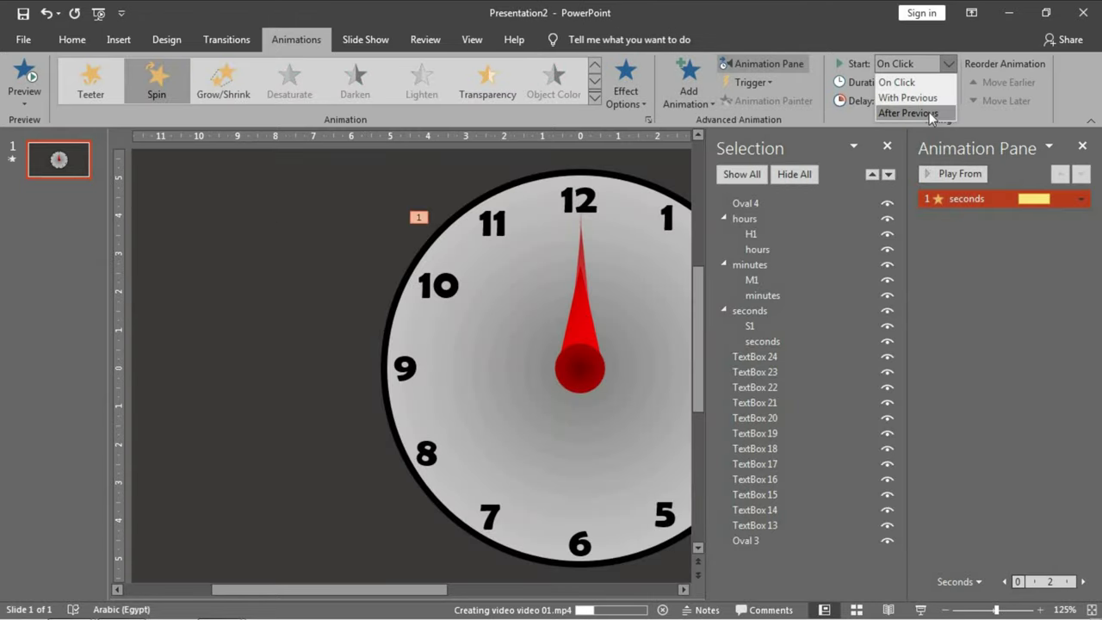
{"action": "left_click", "coordinate": [934, 112]}
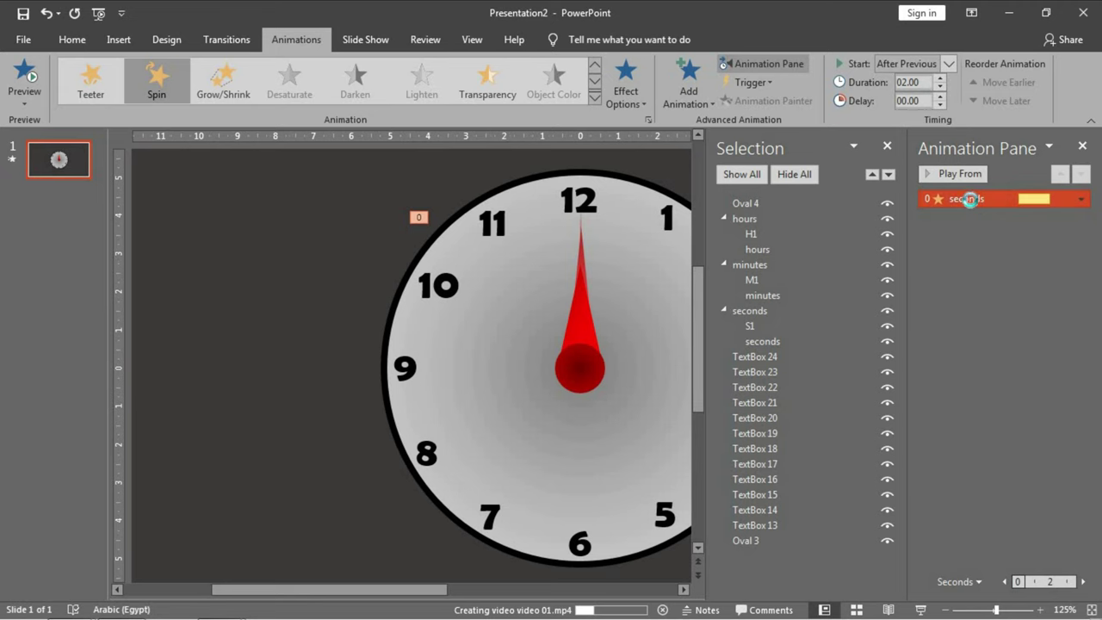
- Set the duration of the seconds group's Spin animation to 60 seconds
{"action": "double_click", "coordinate": [971, 202]}
{"action": "left_click", "coordinate": [466, 192]}
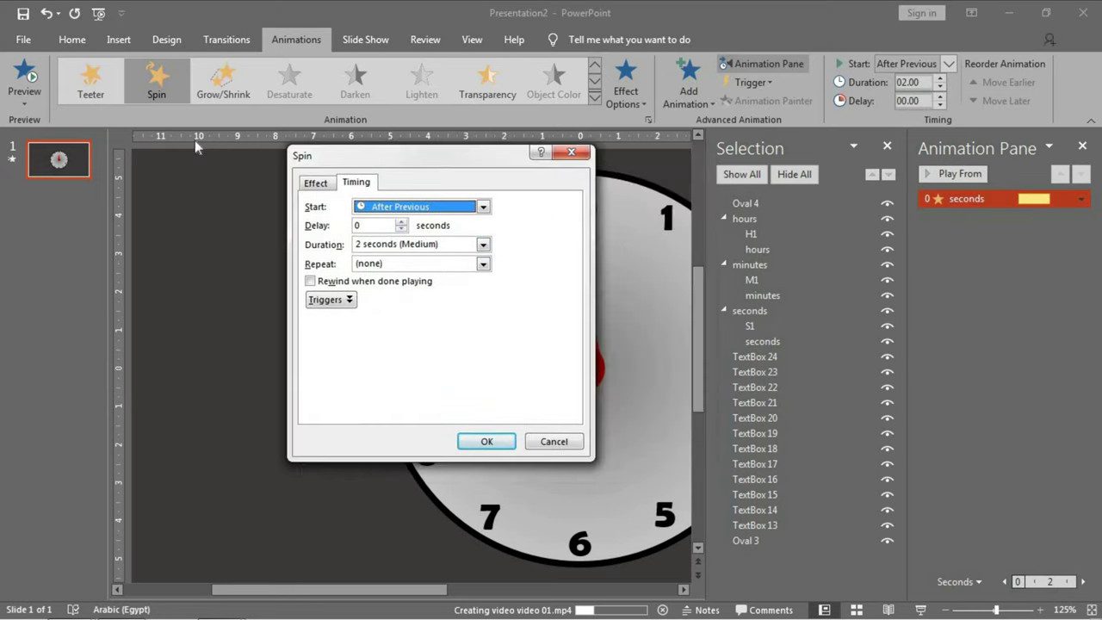
{"action": "left_click_drag", "start_coordinate": [521, 161], "coordinate": [239, 132]}
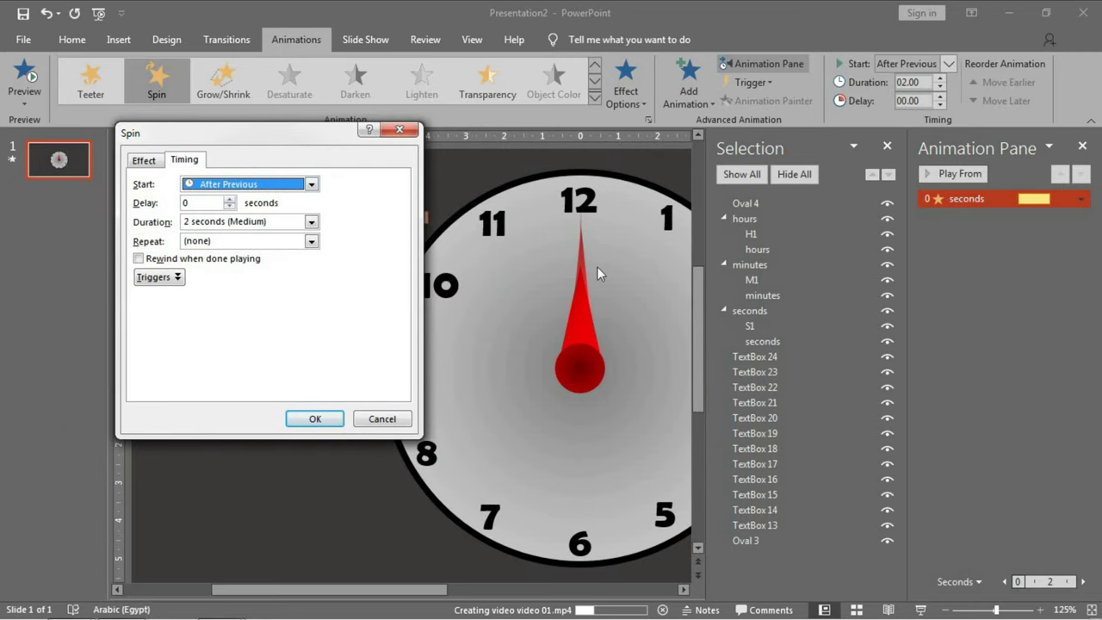
{"action": "left_click", "coordinate": [255, 223]}
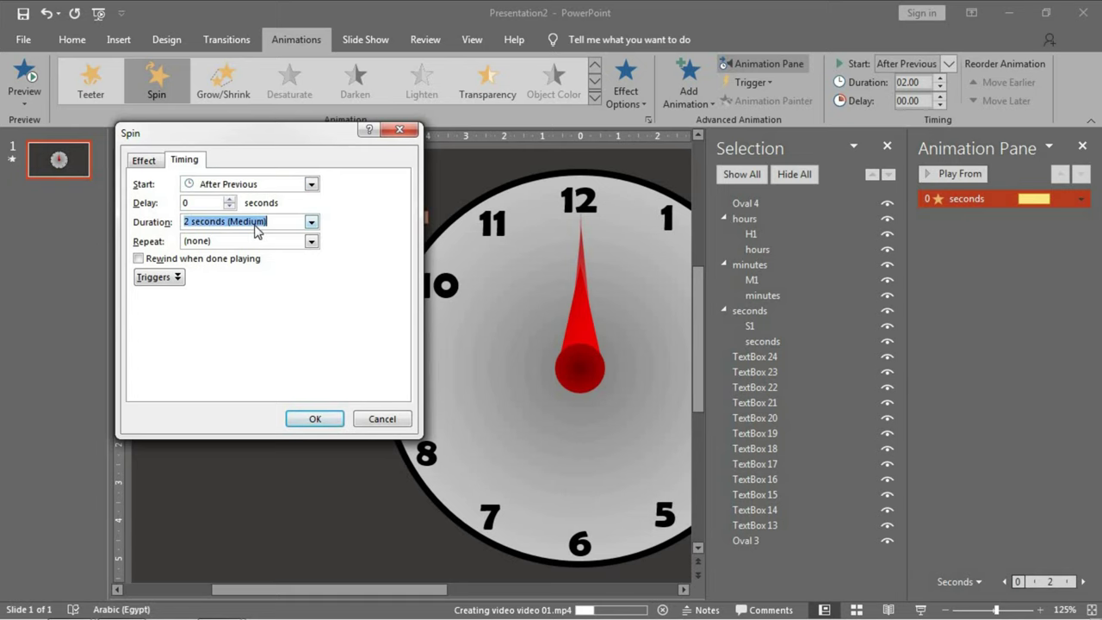
{"action": "type", "text": "60"}
{"action": "key", "text": "Return"}
{"action": "left_click", "coordinate": [971, 200]}
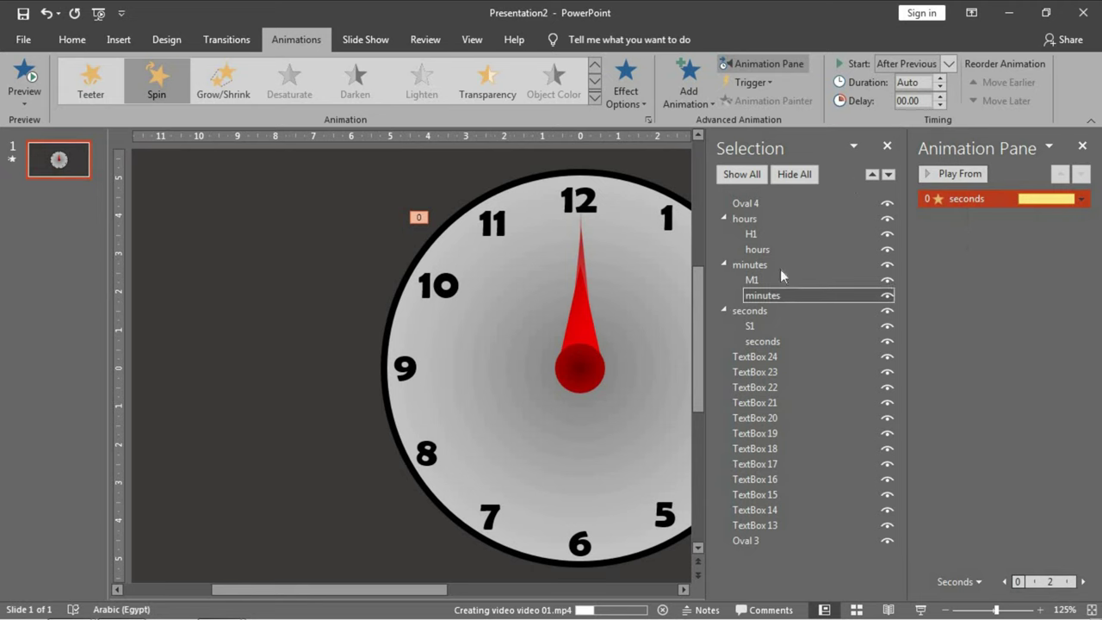
- Add a Spin emphasis animation to the minutes group and set it to start With Previous
{"action": "left_click", "coordinate": [758, 265]}
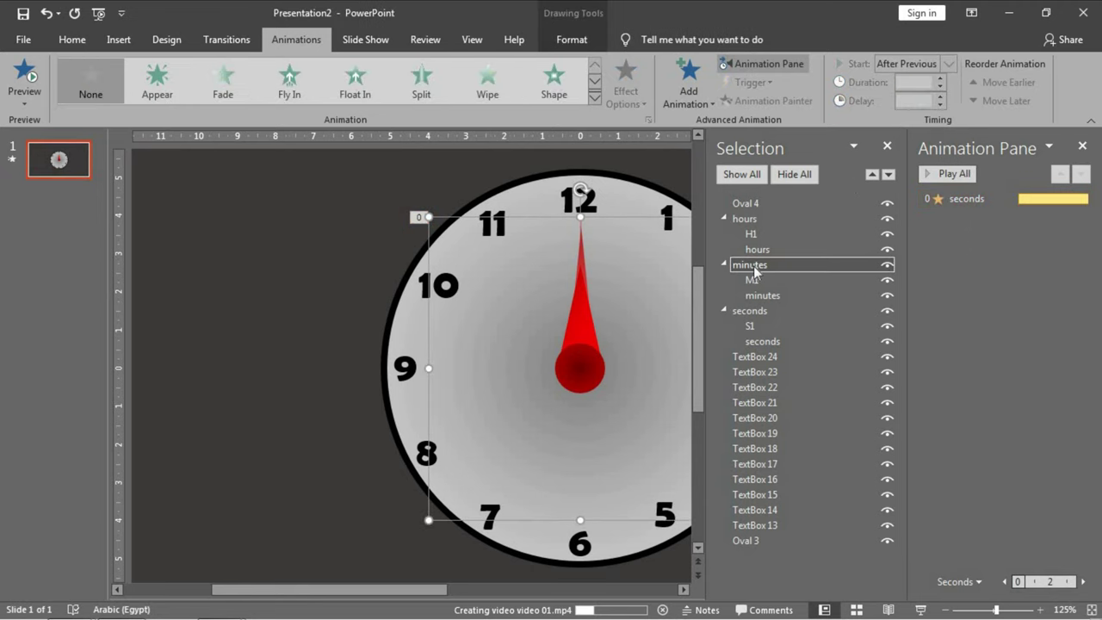
{"action": "left_click", "coordinate": [688, 86]}
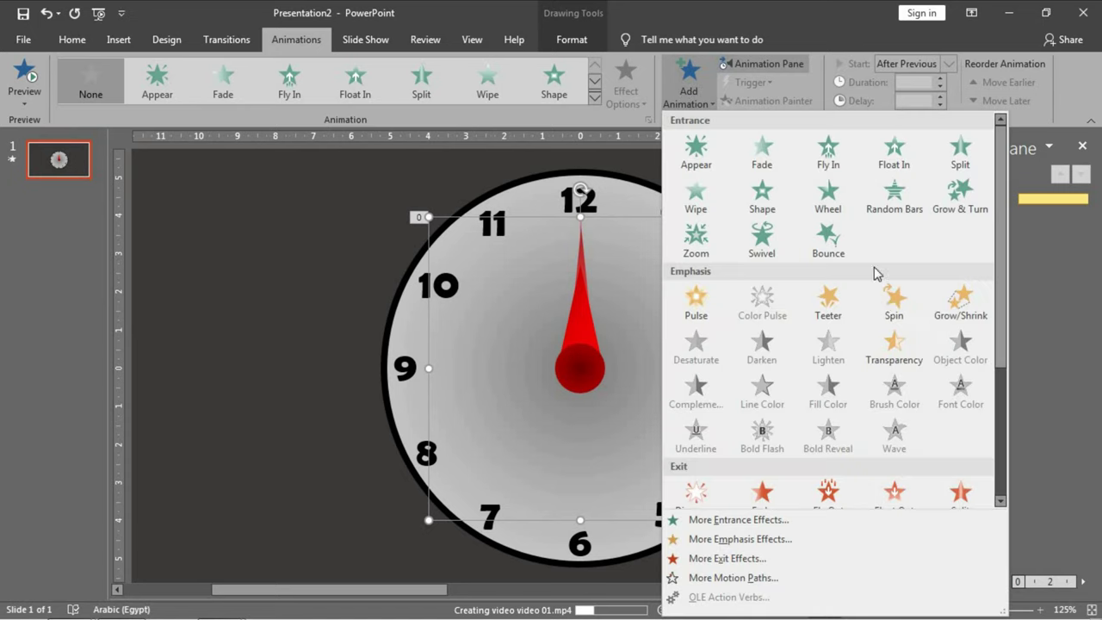
{"action": "left_click", "coordinate": [893, 302]}
{"action": "left_click", "coordinate": [947, 63]}
{"action": "left_click", "coordinate": [904, 97]}
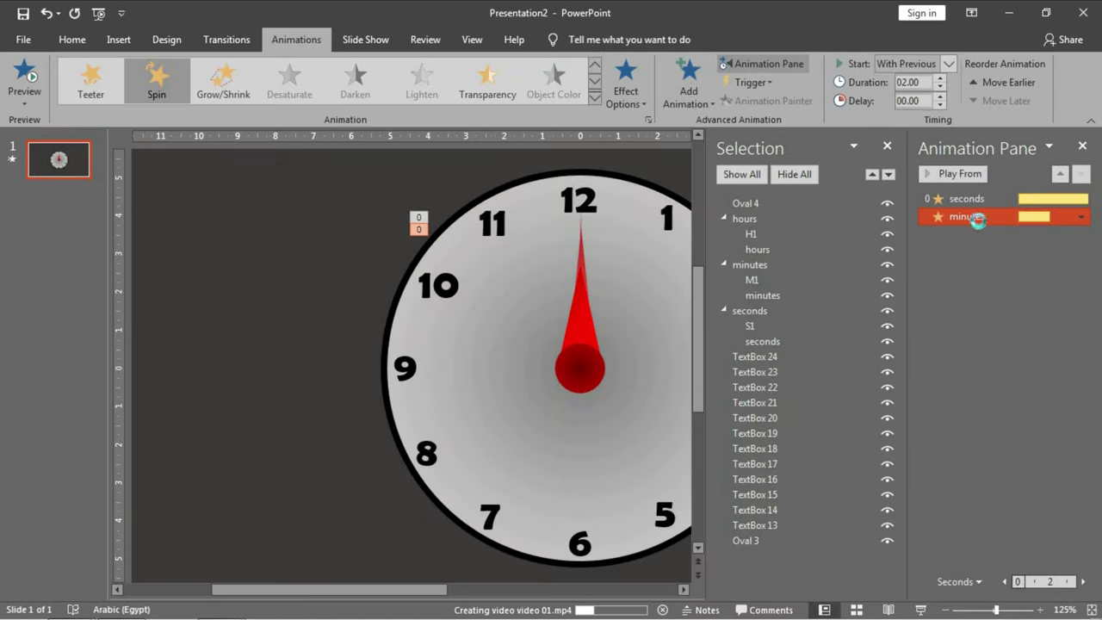
- Set the duration of the minutes group's Spin animation to 10:00
{"action": "double_click", "coordinate": [975, 219]}
{"action": "left_click", "coordinate": [184, 161]}
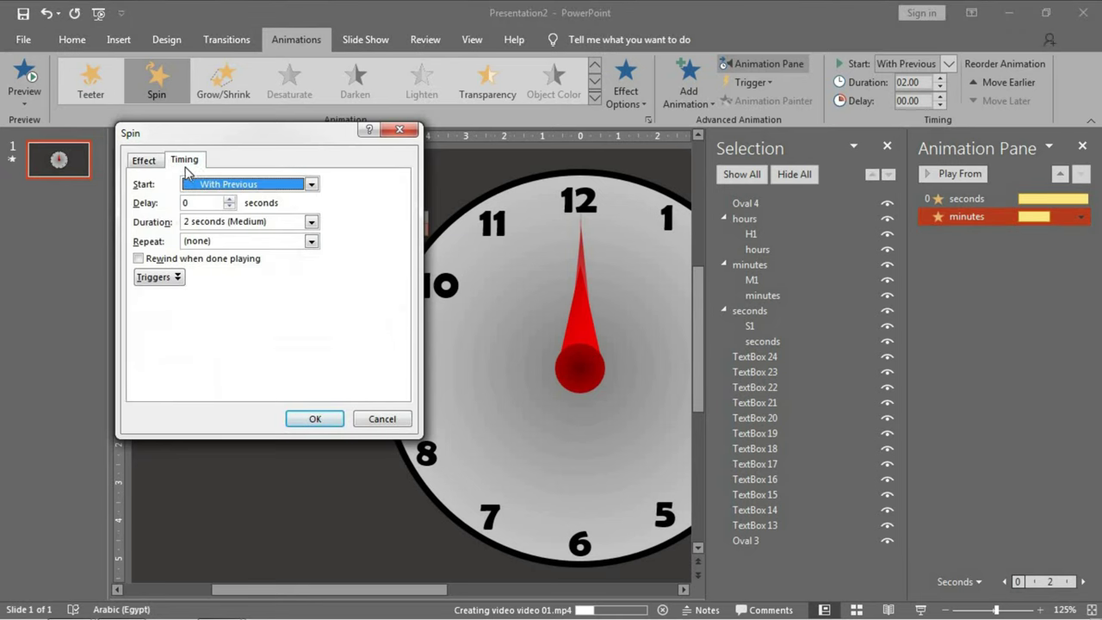
{"action": "triple_click", "coordinate": [201, 222]}
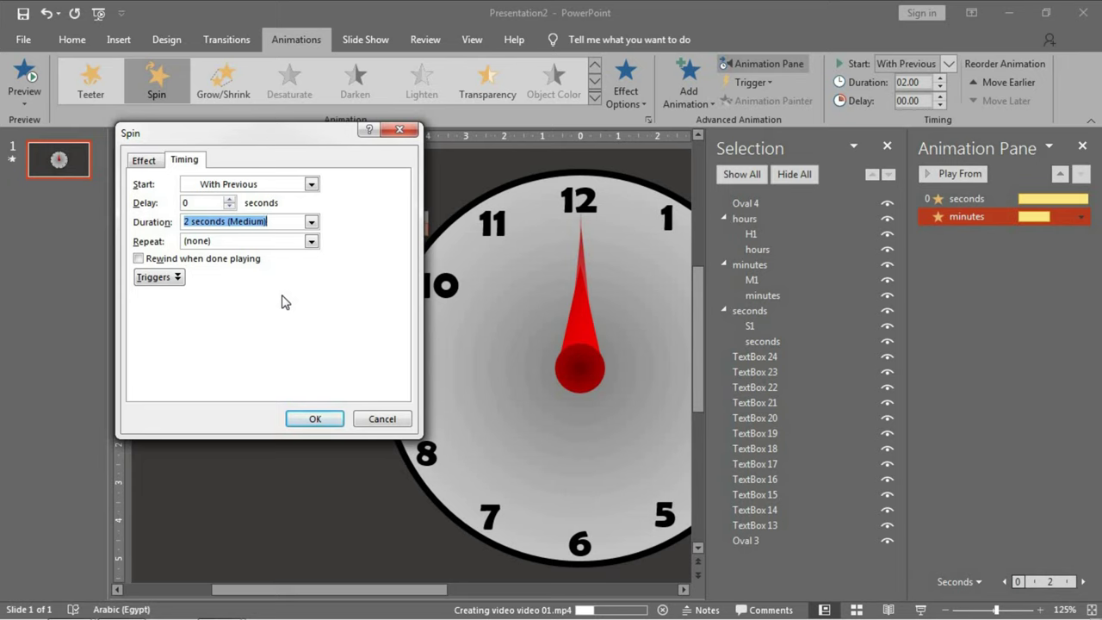
{"action": "type", "text": "10:00"}
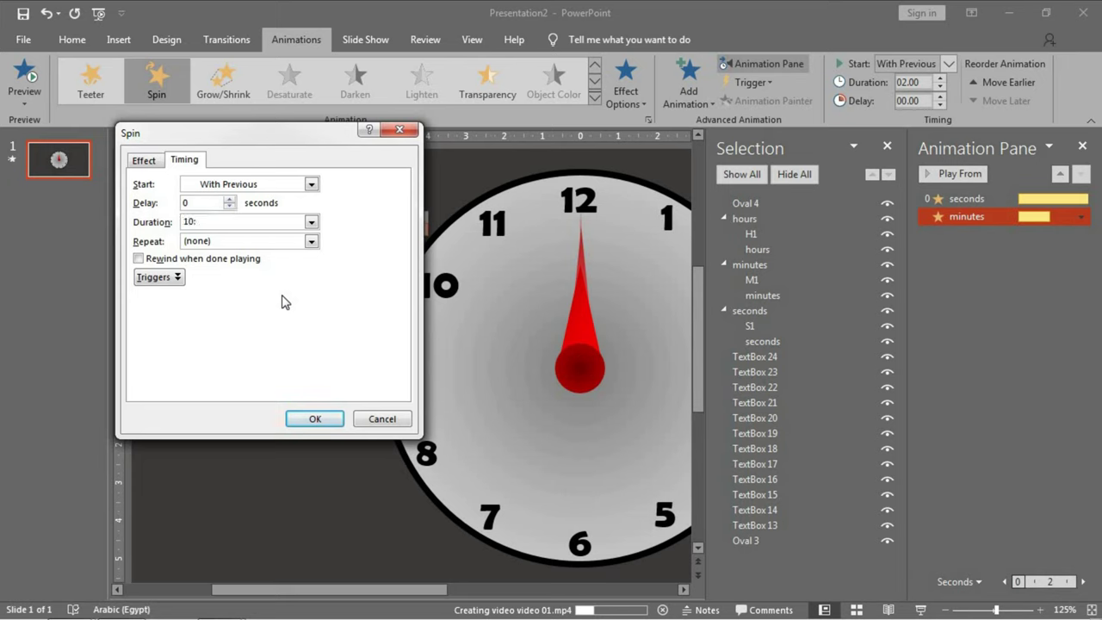
{"action": "left_click", "coordinate": [312, 417]}
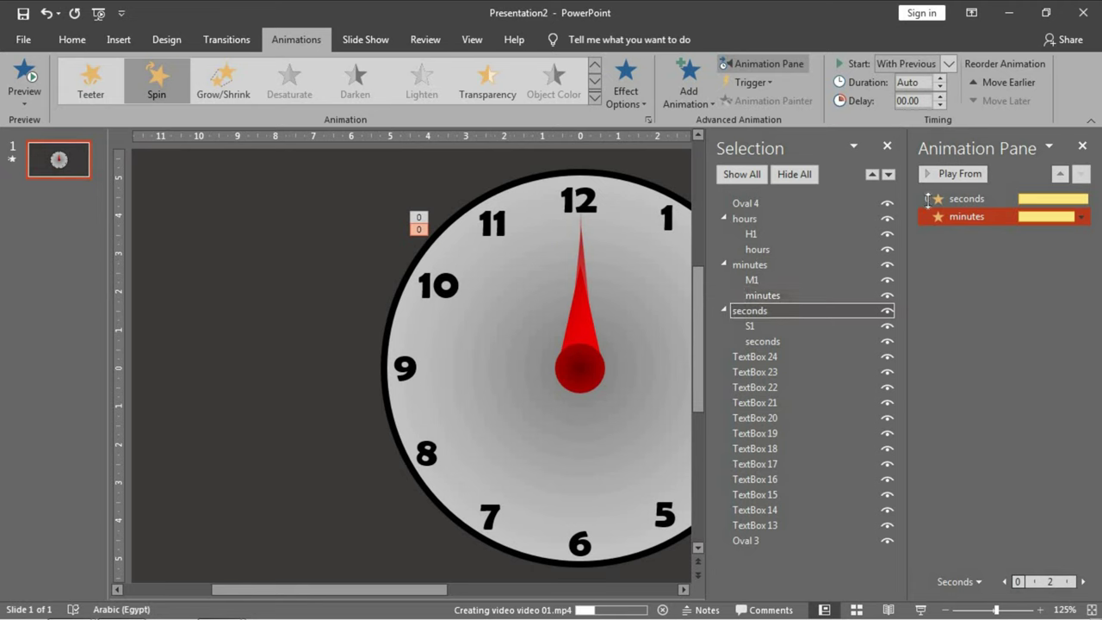
- Set the spin amount of the minutes group's animation to a custom 60° clockwise
{"action": "double_click", "coordinate": [972, 216]}
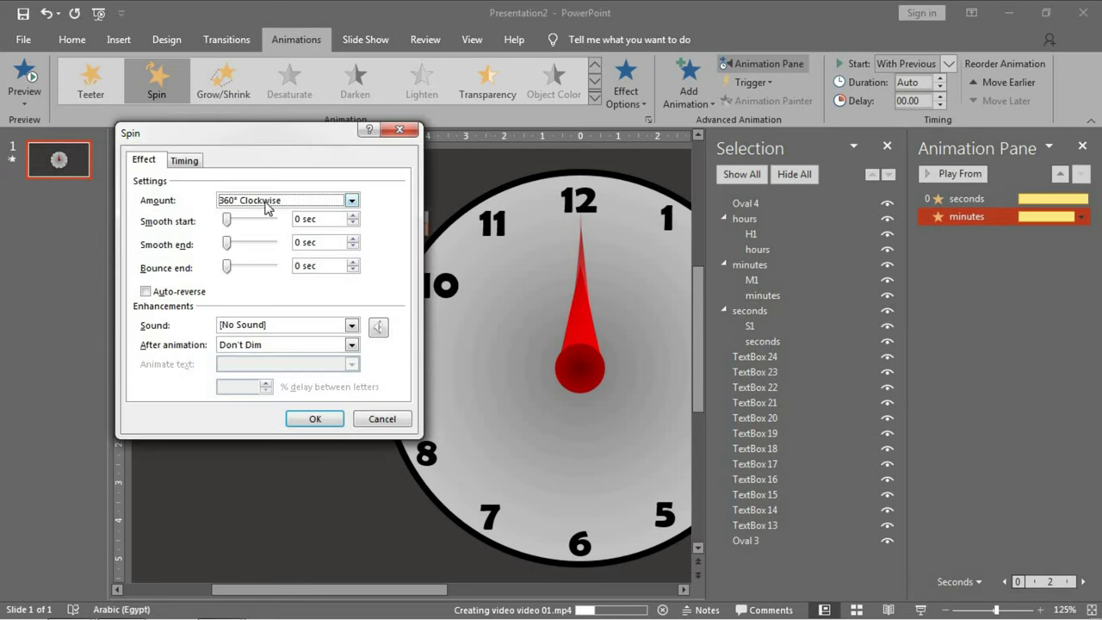
{"action": "left_click", "coordinate": [267, 201]}
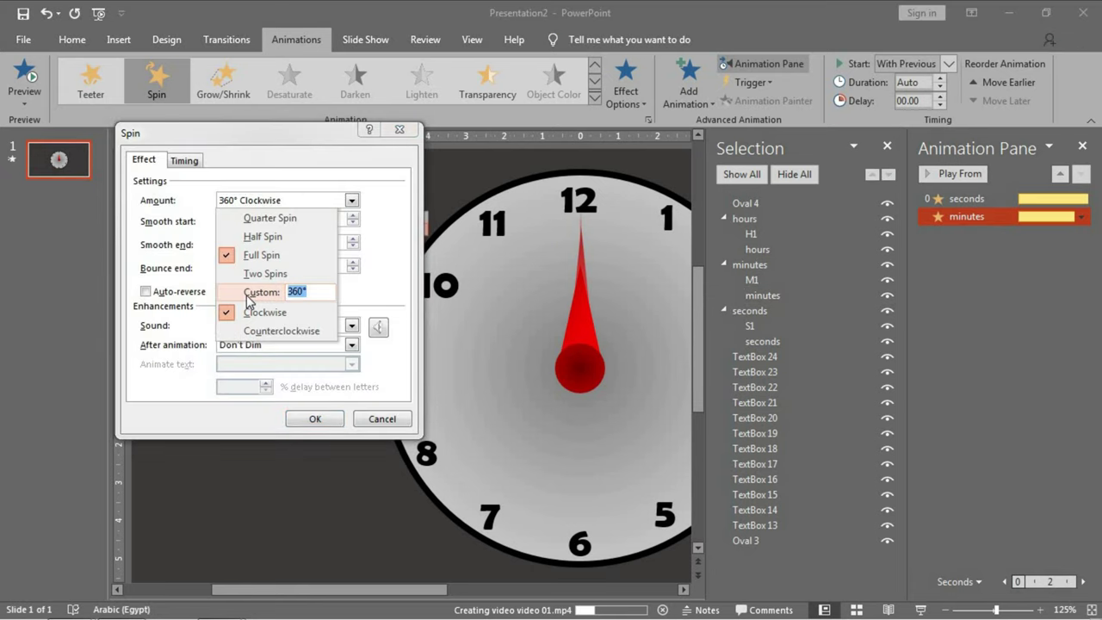
{"action": "type", "text": "60"}
{"action": "key", "text": "Return"}
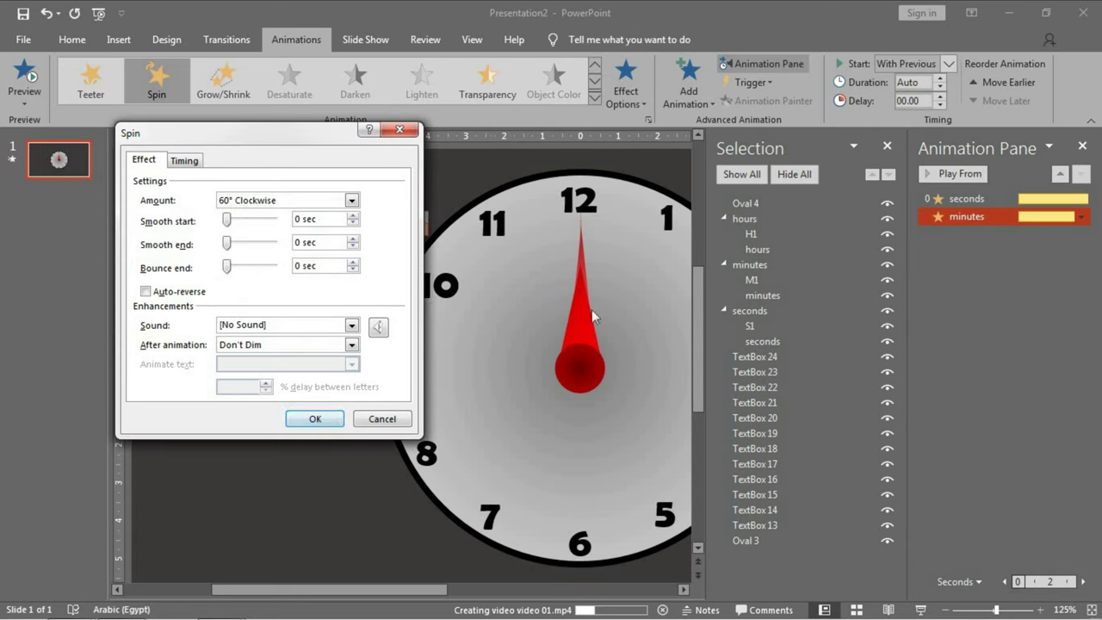
{"action": "left_click", "coordinate": [318, 419]}
- Add a Spin emphasis animation to the hours group
{"action": "left_click", "coordinate": [768, 218]}
{"action": "left_click", "coordinate": [695, 100]}
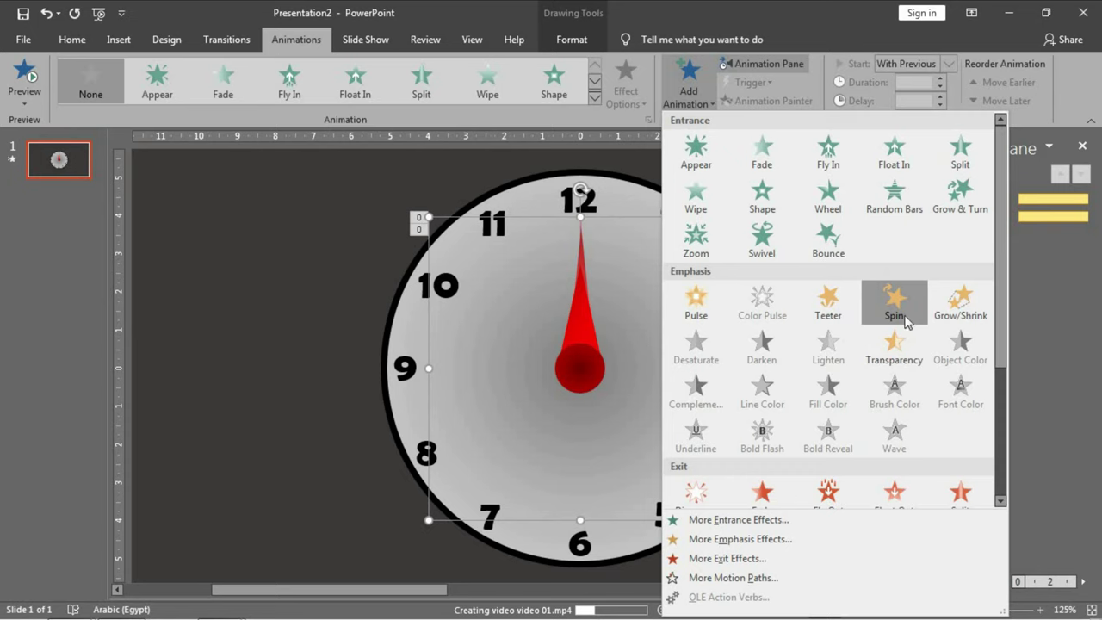
{"action": "left_click", "coordinate": [895, 303]}
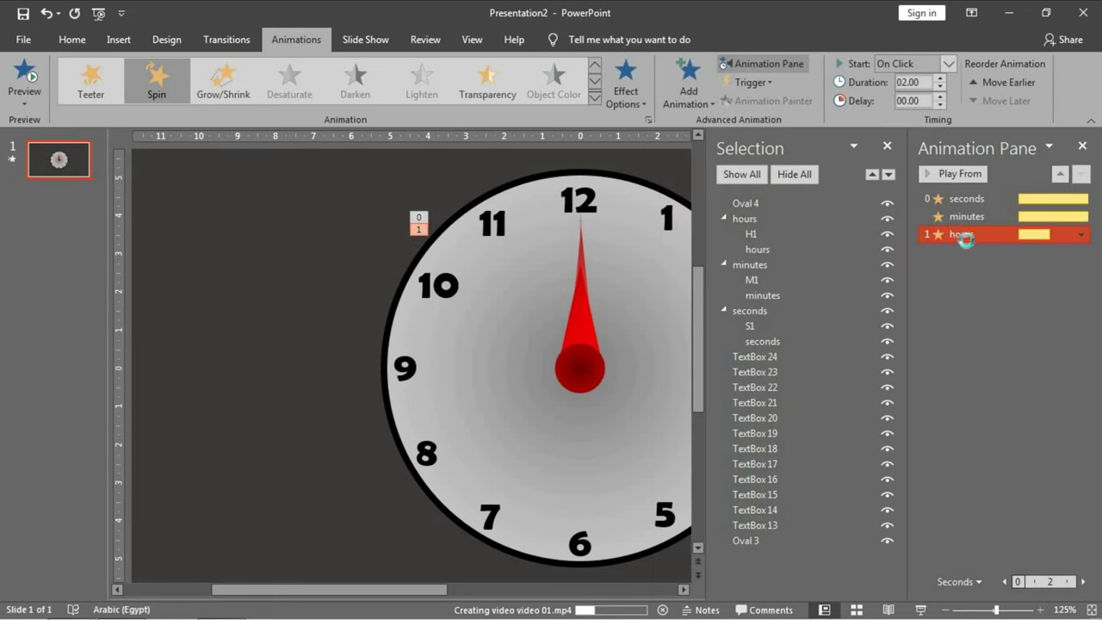
- Enter a custom spin amount of 6 for the hours group's animation
{"action": "double_click", "coordinate": [964, 236]}
{"action": "left_click", "coordinate": [302, 201]}
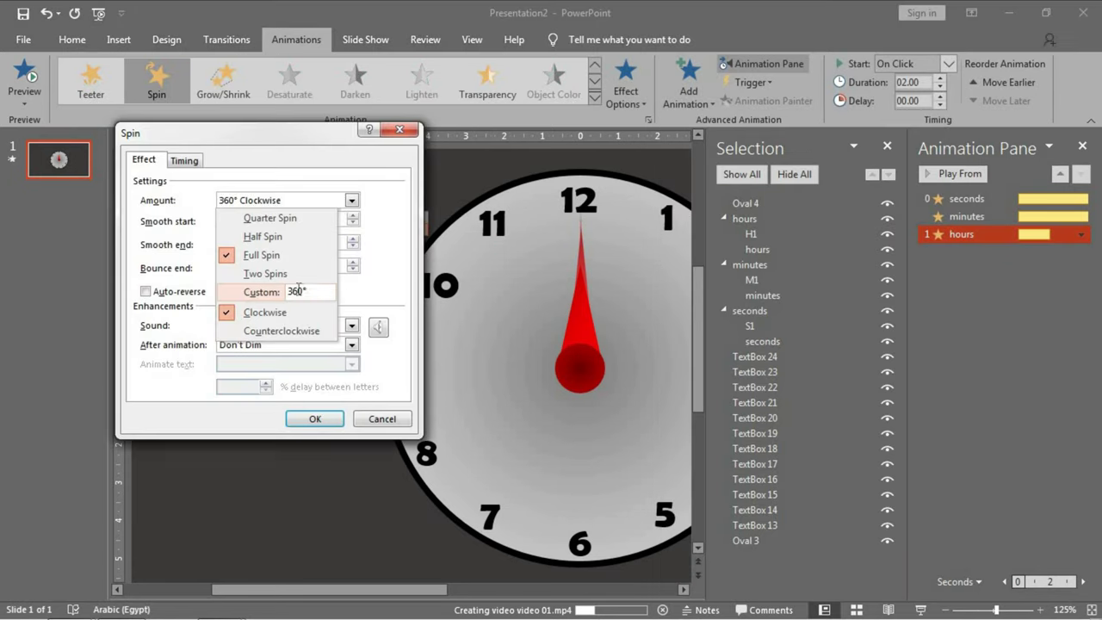
{"action": "left_click", "coordinate": [220, 292]}
{"action": "type", "text": "6"}
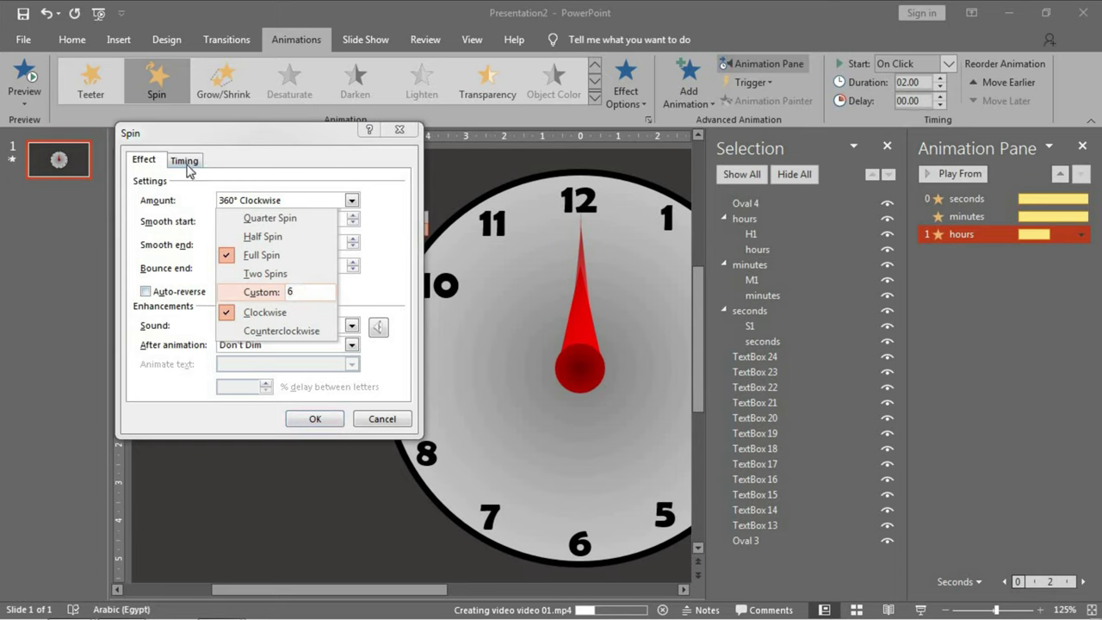
- Set the hours group's Spin duration to 10:00 with a With Previous start, and close the Selection Pane
{"action": "left_click", "coordinate": [186, 161]}
{"action": "left_click", "coordinate": [272, 223]}
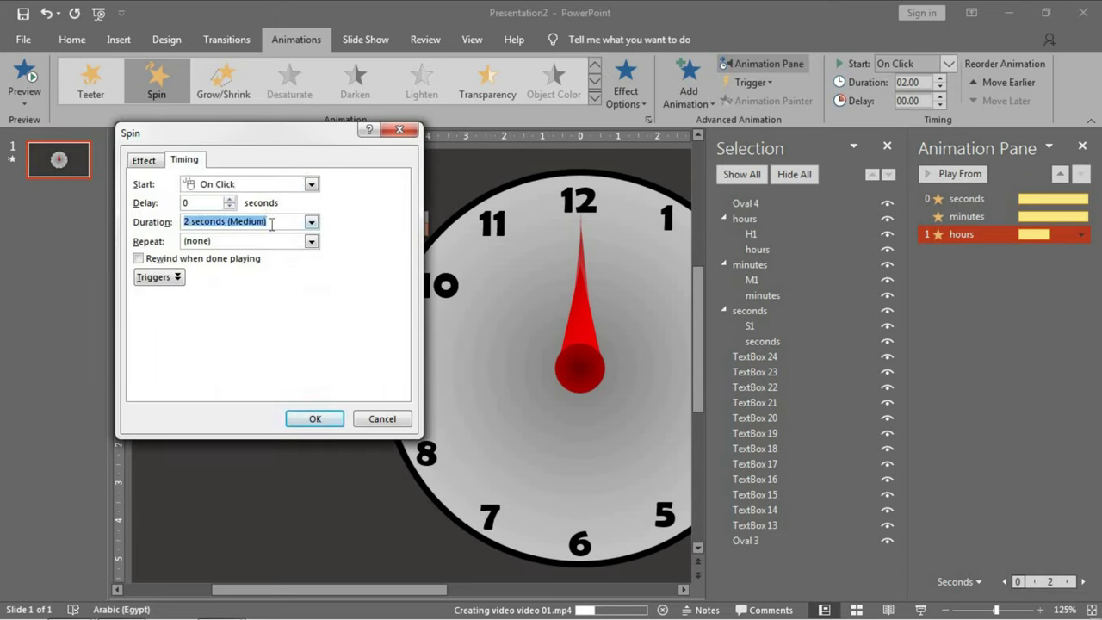
{"action": "type", "text": "10:00"}
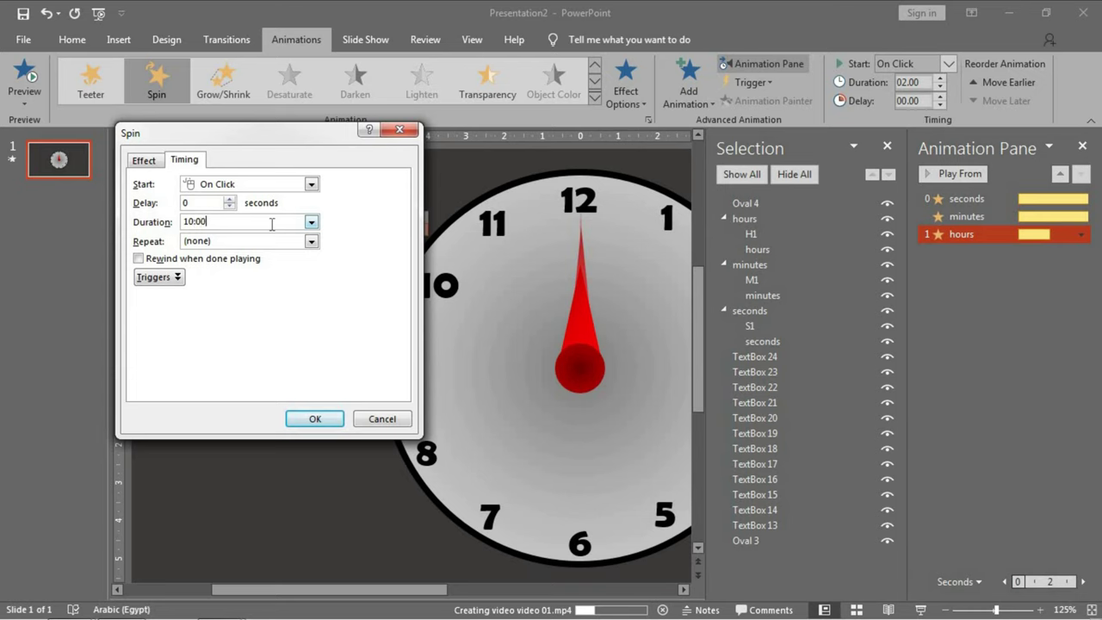
{"action": "key", "text": "Return"}
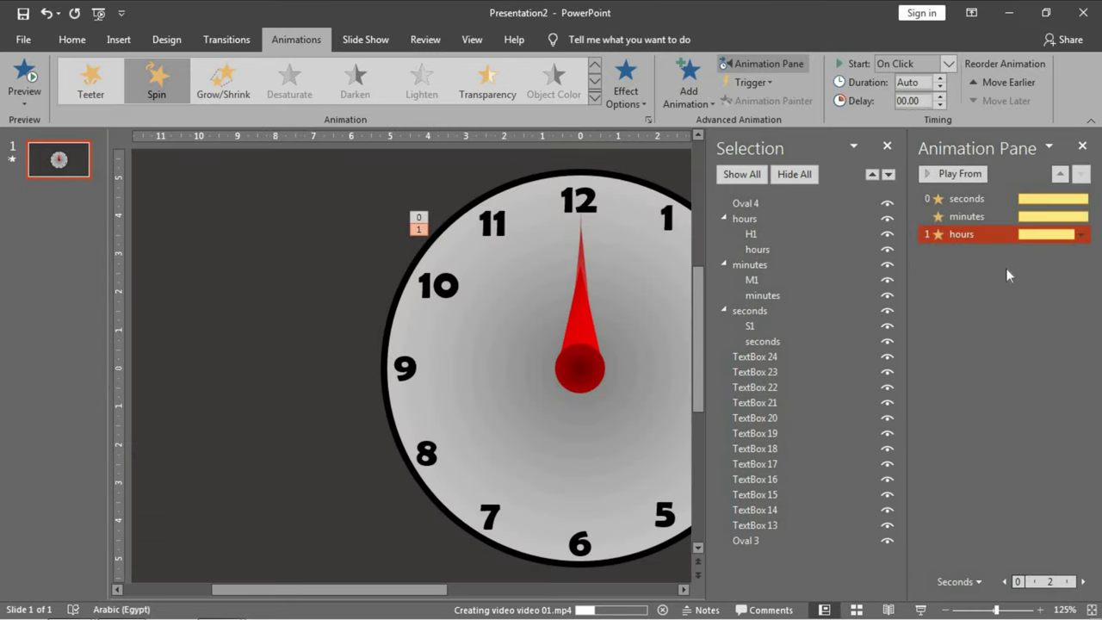
{"action": "left_click", "coordinate": [948, 63]}
{"action": "left_click", "coordinate": [905, 85]}
{"action": "left_click", "coordinate": [886, 146]}
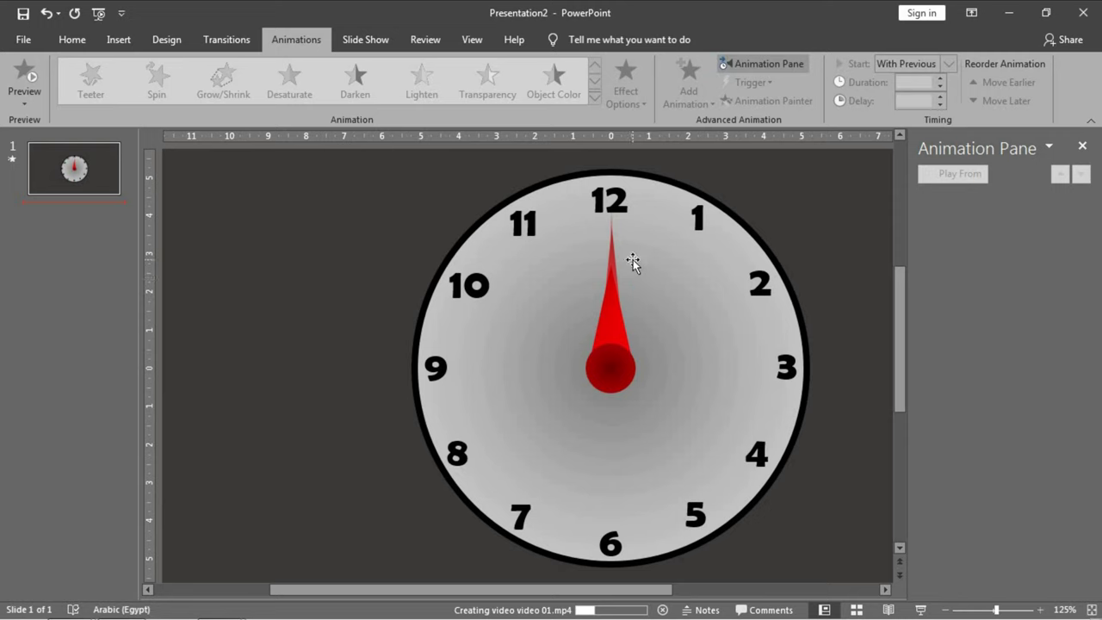
- Duplicate the clock slide and close the Animation Pane
{"action": "left_click", "coordinate": [80, 184]}
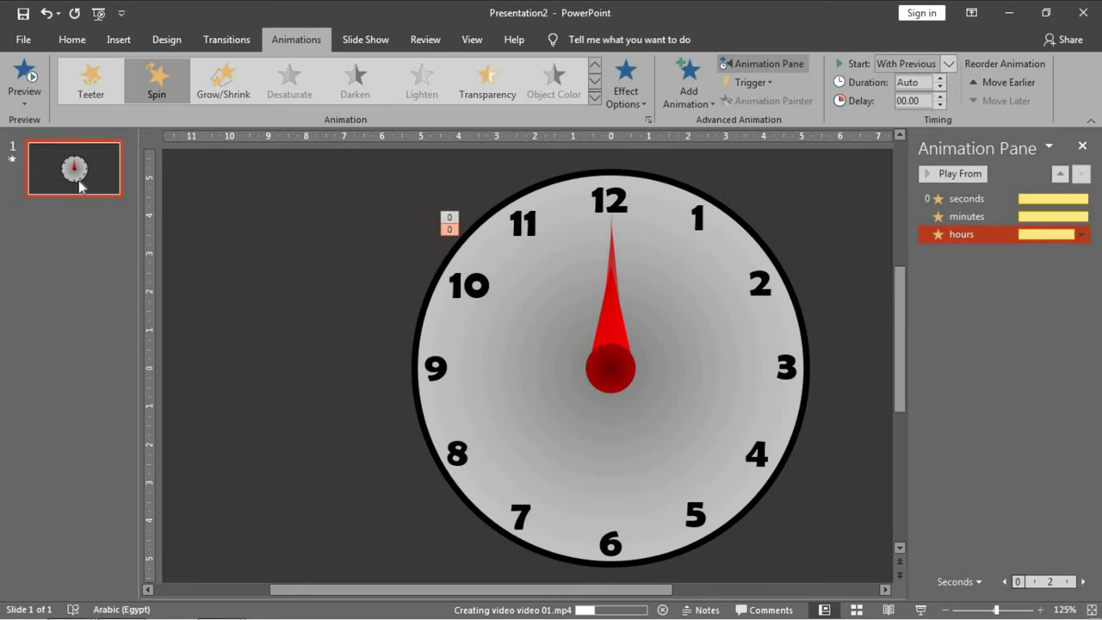
{"action": "key", "text": "ctrl+d"}
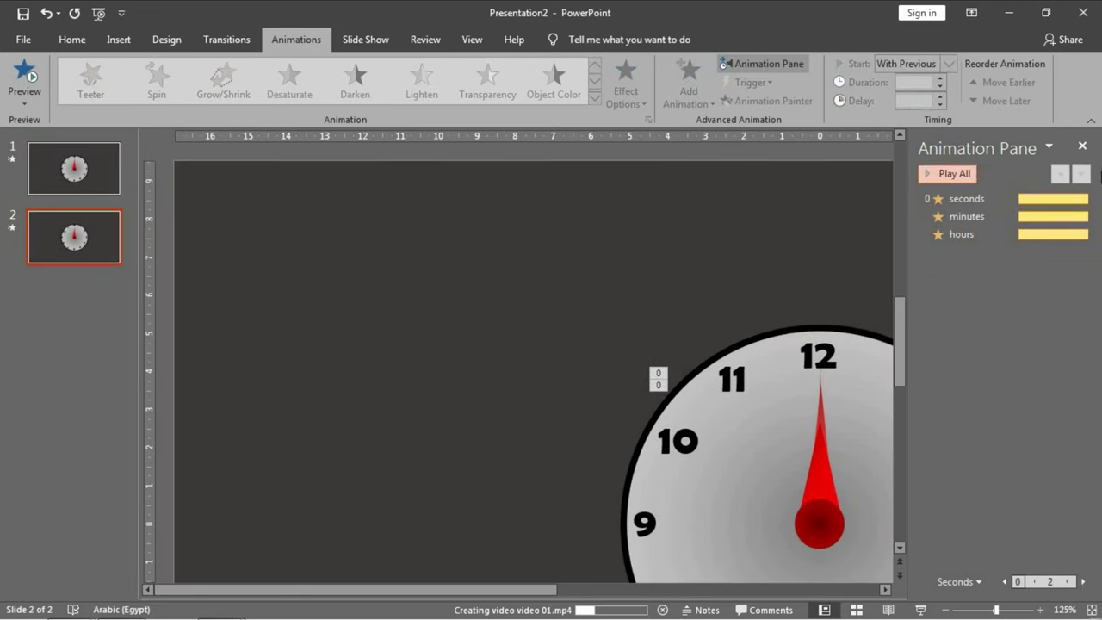
{"action": "left_click", "coordinate": [1082, 145]}
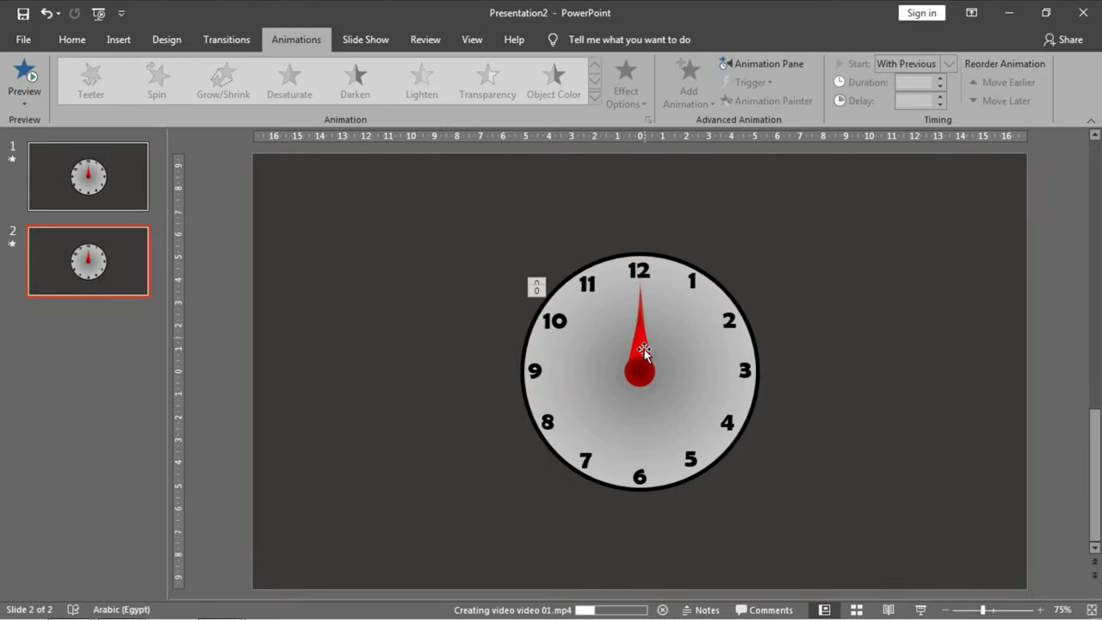
- Show the Selection Pane for the duplicated slide and collapse the hours, minutes and seconds groups
{"action": "left_click", "coordinate": [643, 351]}
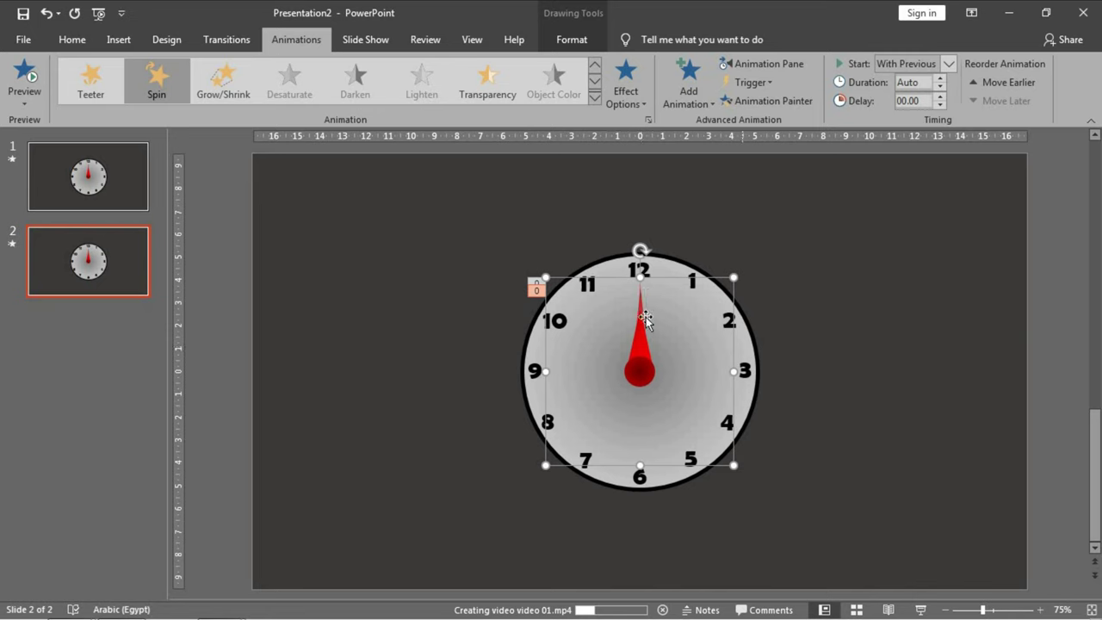
{"action": "left_click", "coordinate": [643, 332]}
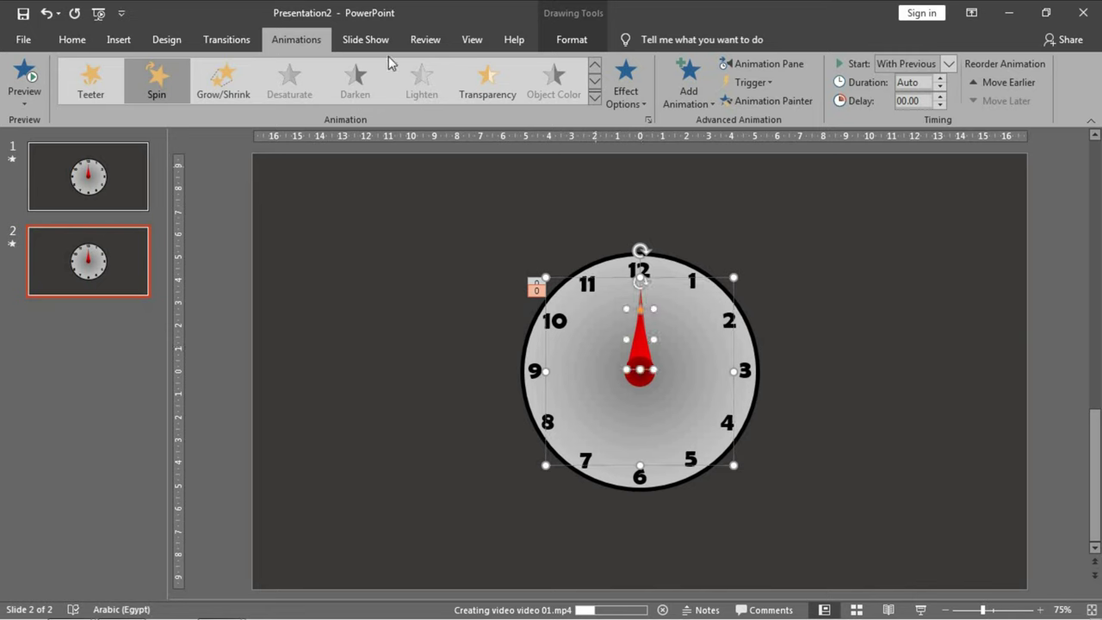
{"action": "left_click", "coordinate": [572, 40]}
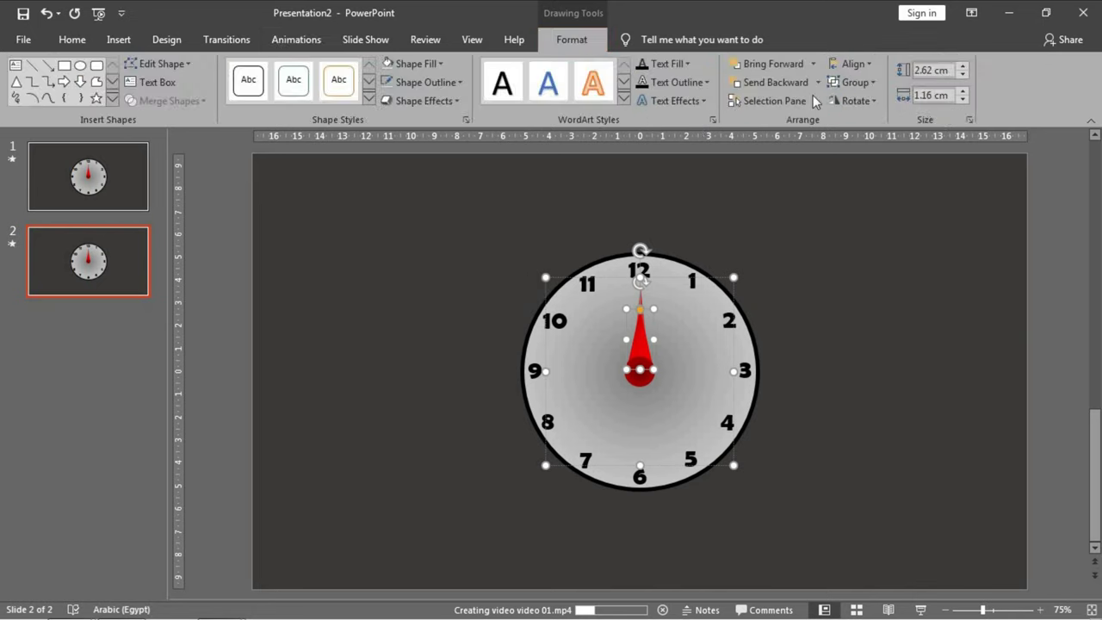
{"action": "left_click", "coordinate": [789, 100]}
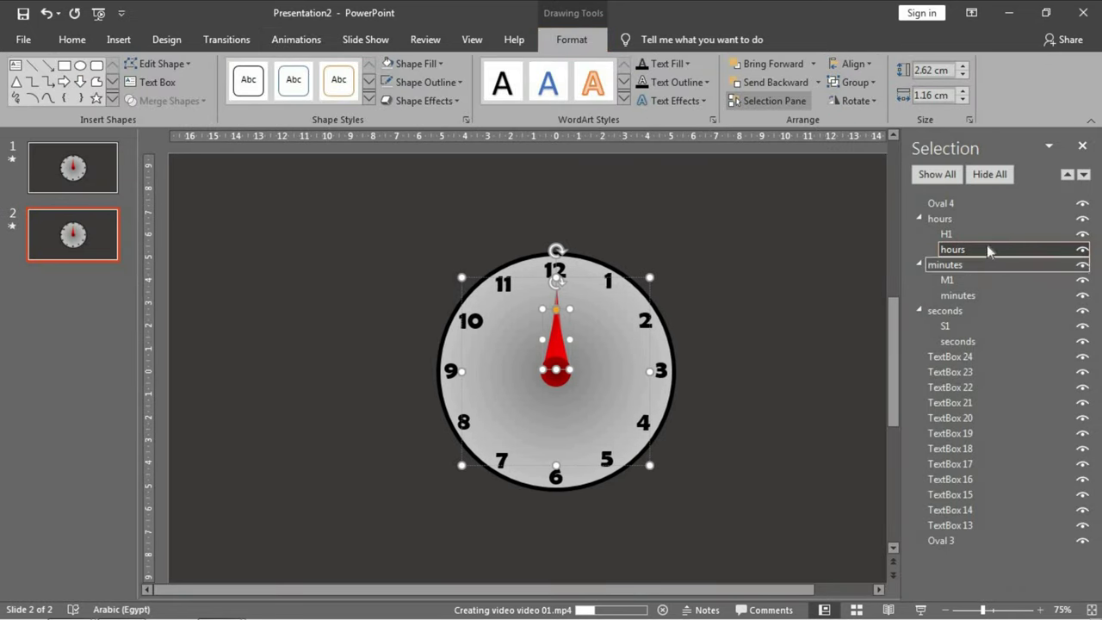
{"action": "left_click", "coordinate": [920, 219]}
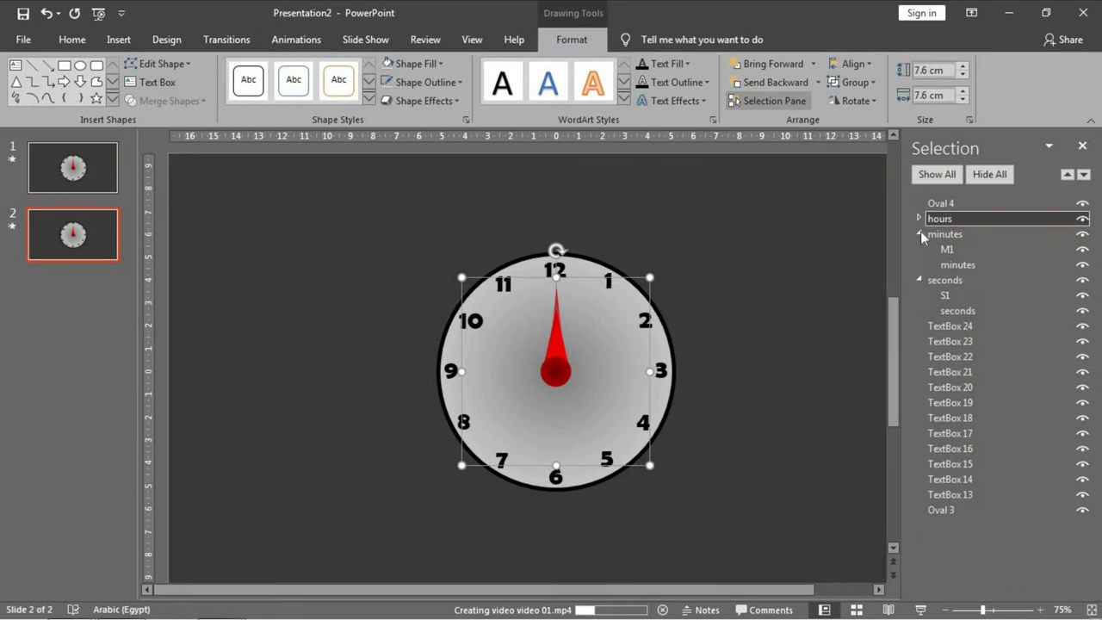
{"action": "left_click", "coordinate": [918, 234]}
{"action": "left_click", "coordinate": [919, 249]}
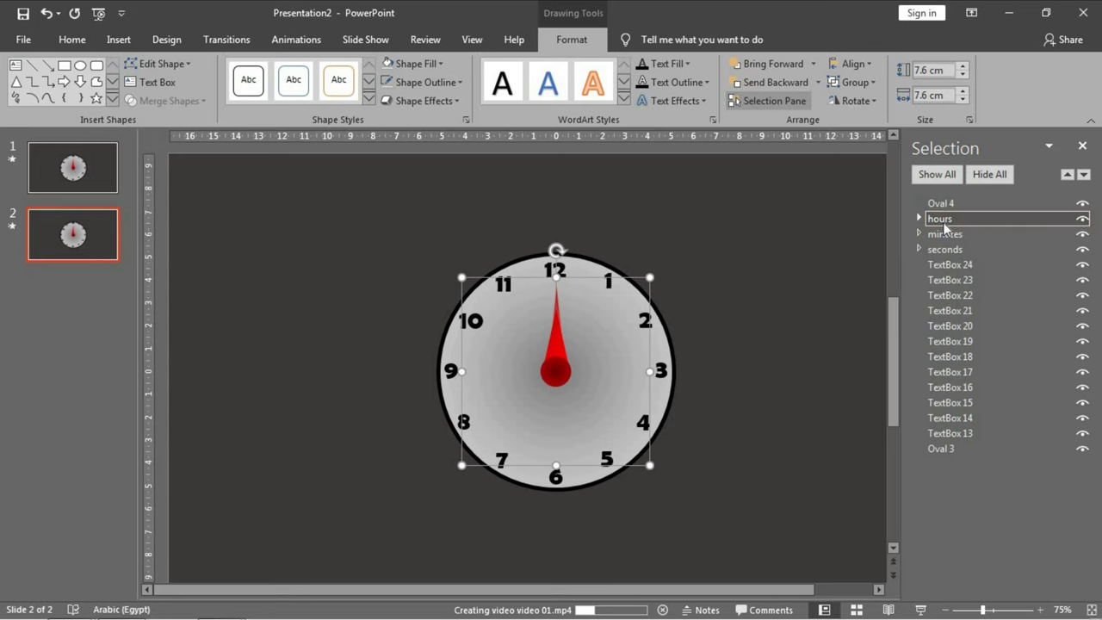
- Set the rotation of the hours group on the duplicated slide to 5°
{"action": "left_click", "coordinate": [851, 101]}
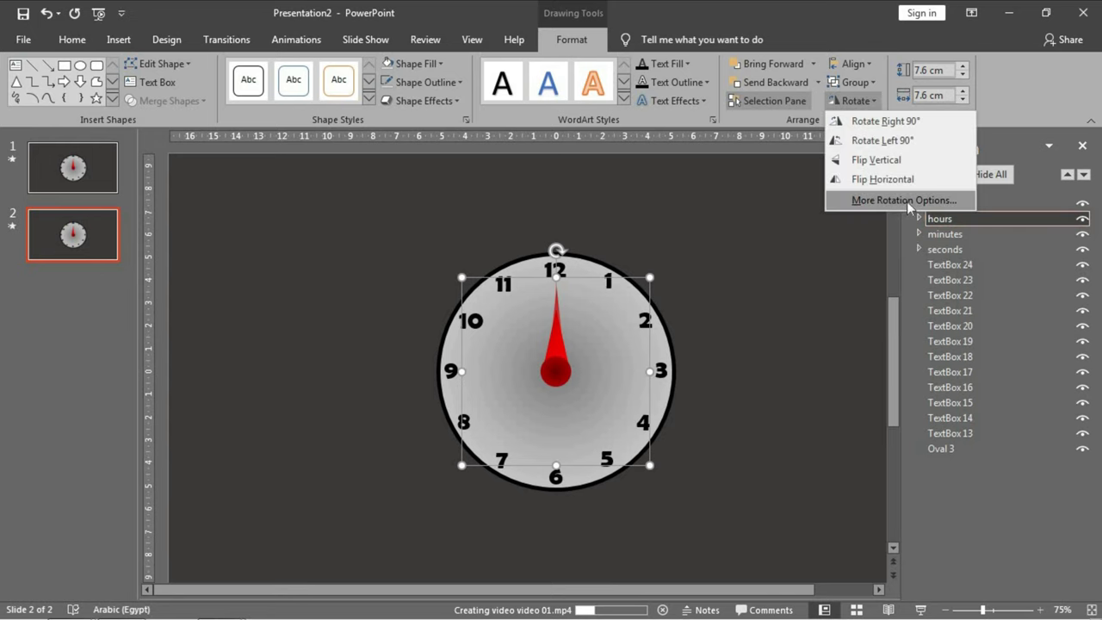
{"action": "left_click", "coordinate": [906, 201]}
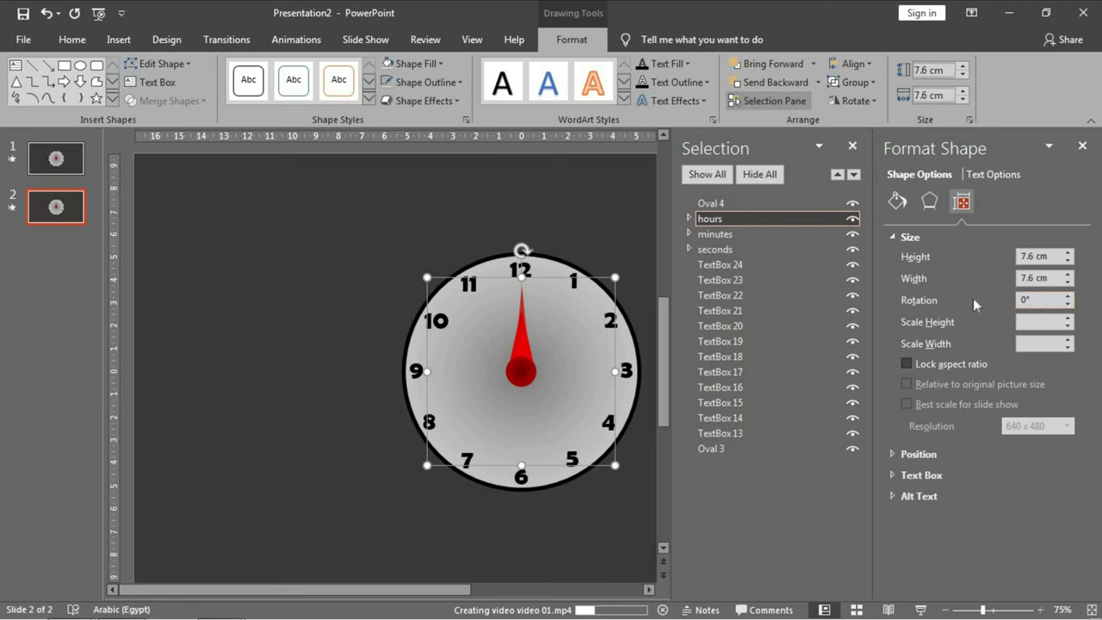
{"action": "type", "text": "5"}
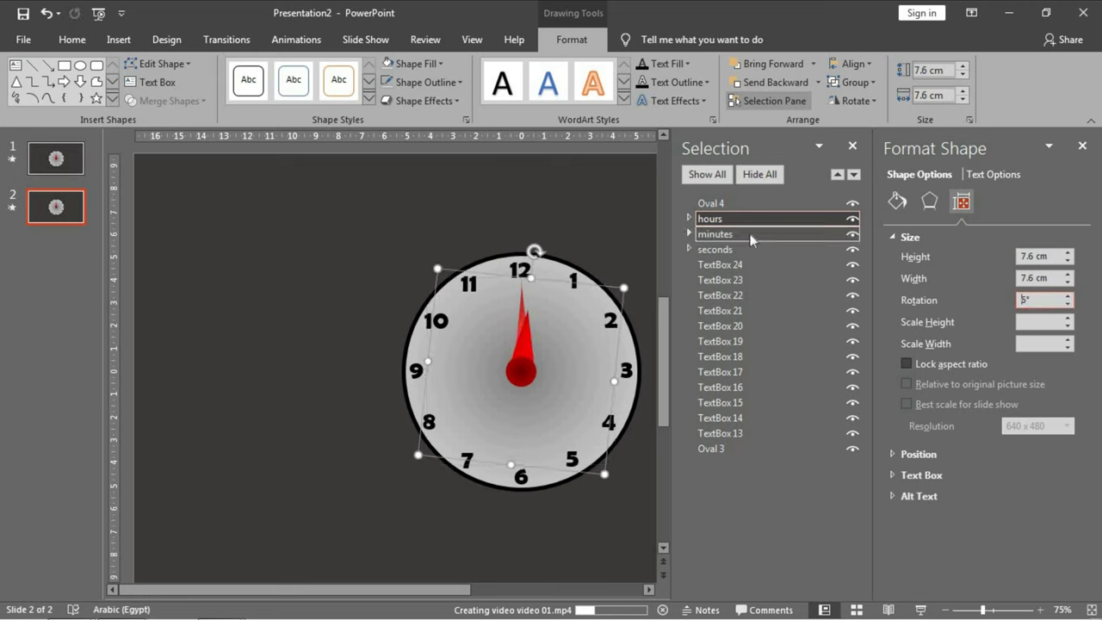
- Set the rotation of the minutes group on the duplicated slide to 60°
{"action": "left_click", "coordinate": [715, 234]}
{"action": "left_click", "coordinate": [950, 302]}
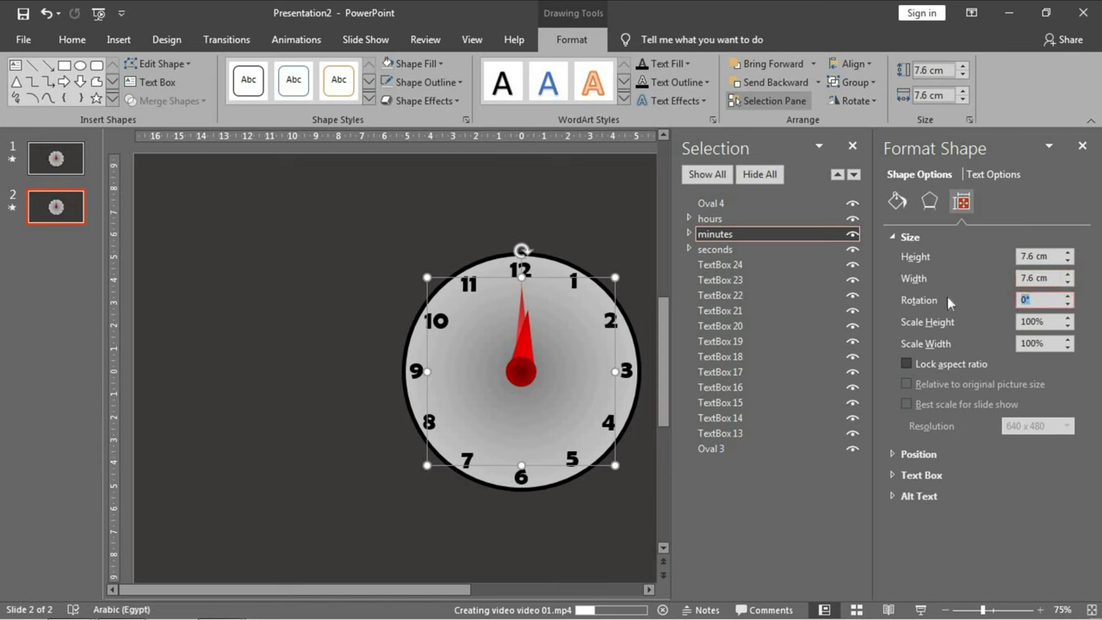
{"action": "type", "text": "60"}
{"action": "key", "text": "Return"}
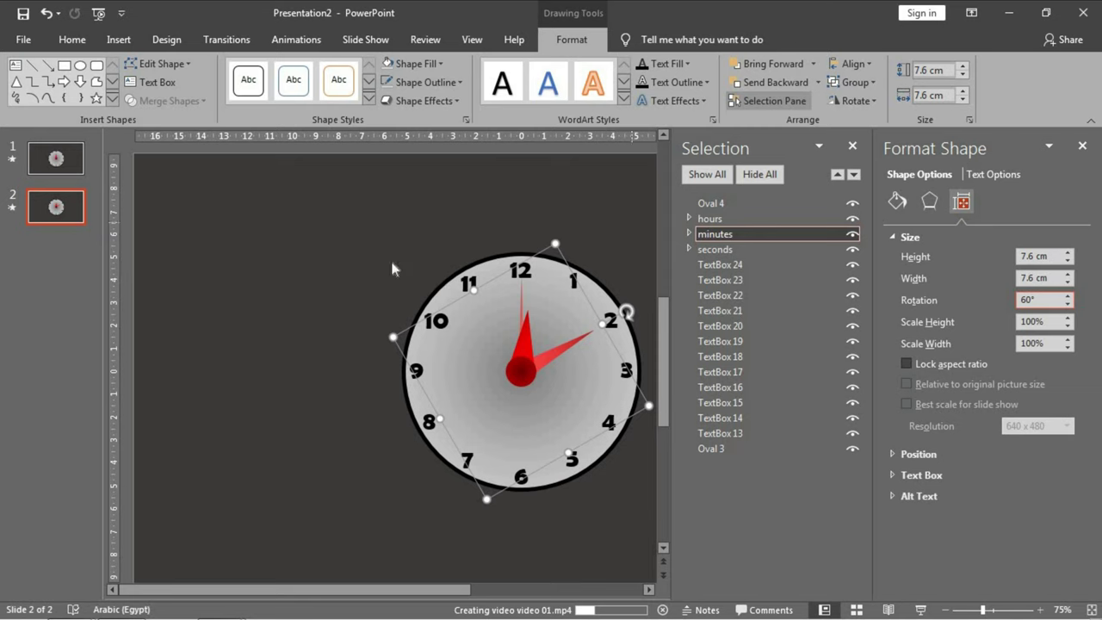
- Delete the duplicated second slide
{"action": "left_click", "coordinate": [55, 211]}
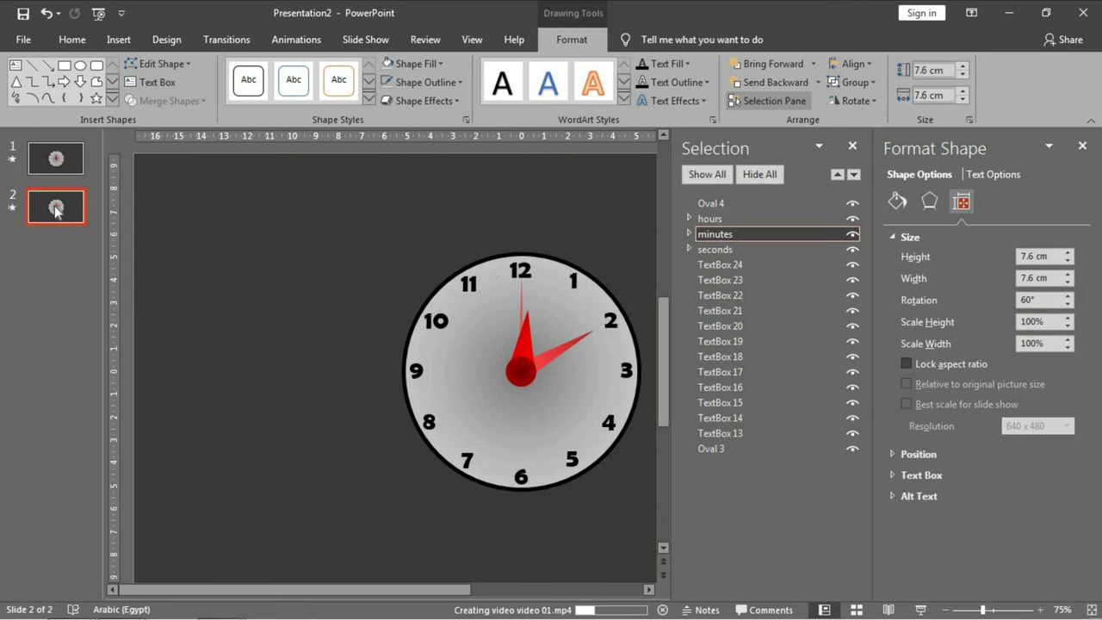
{"action": "key", "text": "Delete"}
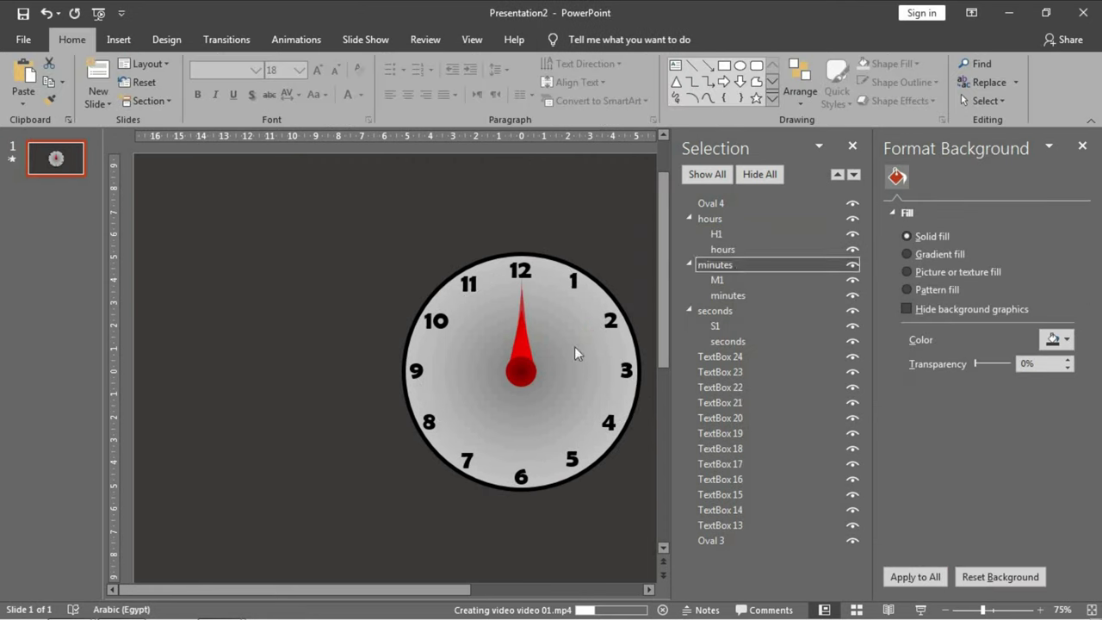
- Set the rotation of the hours group on the original clock slide to 80°
{"action": "left_click", "coordinate": [751, 225]}
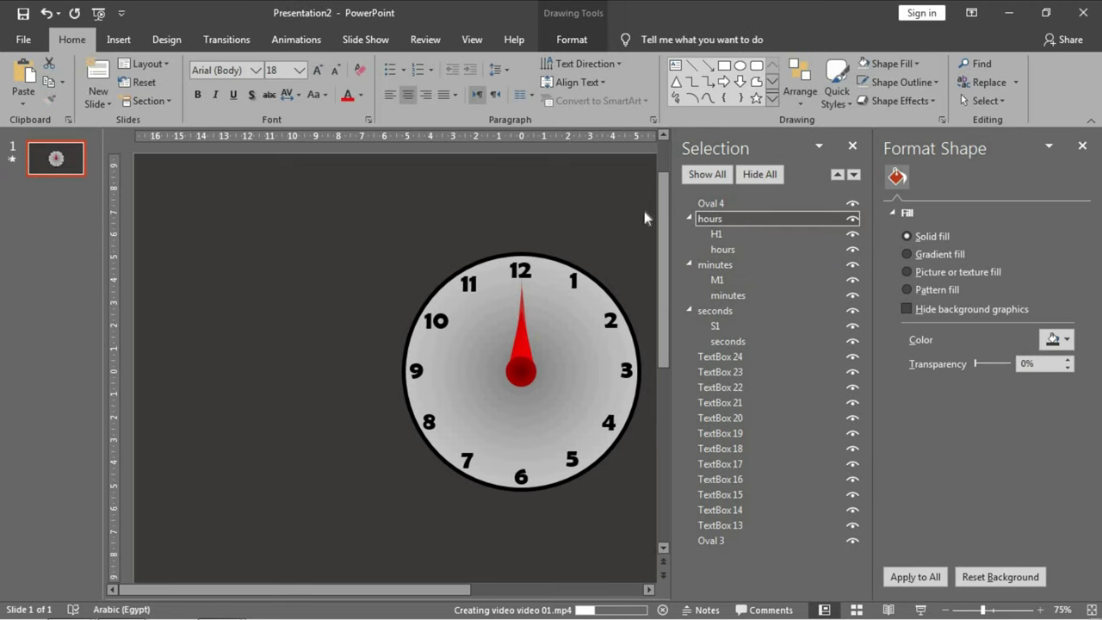
{"action": "left_click", "coordinate": [1083, 147]}
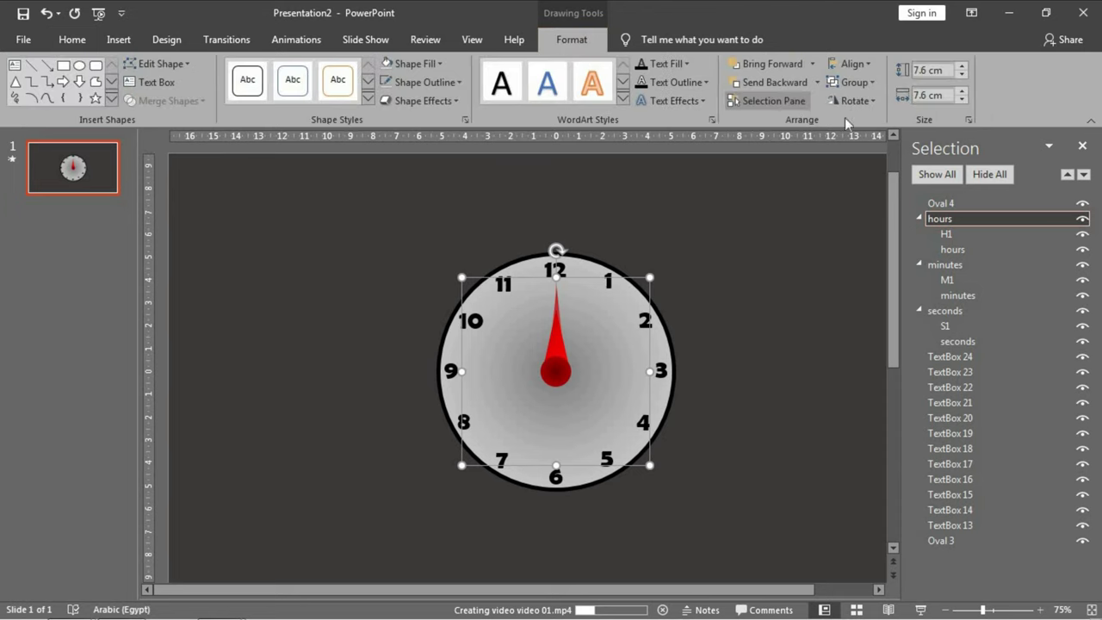
{"action": "left_click", "coordinate": [855, 102]}
{"action": "left_click", "coordinate": [881, 202]}
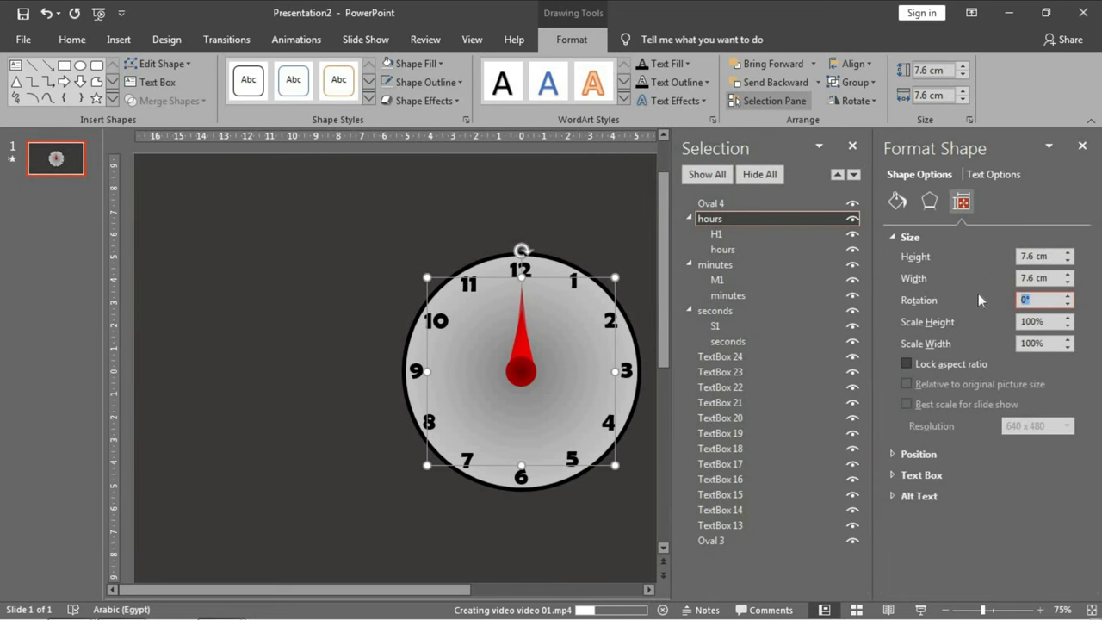
{"action": "type", "text": "90"}
{"action": "key", "text": "Return"}
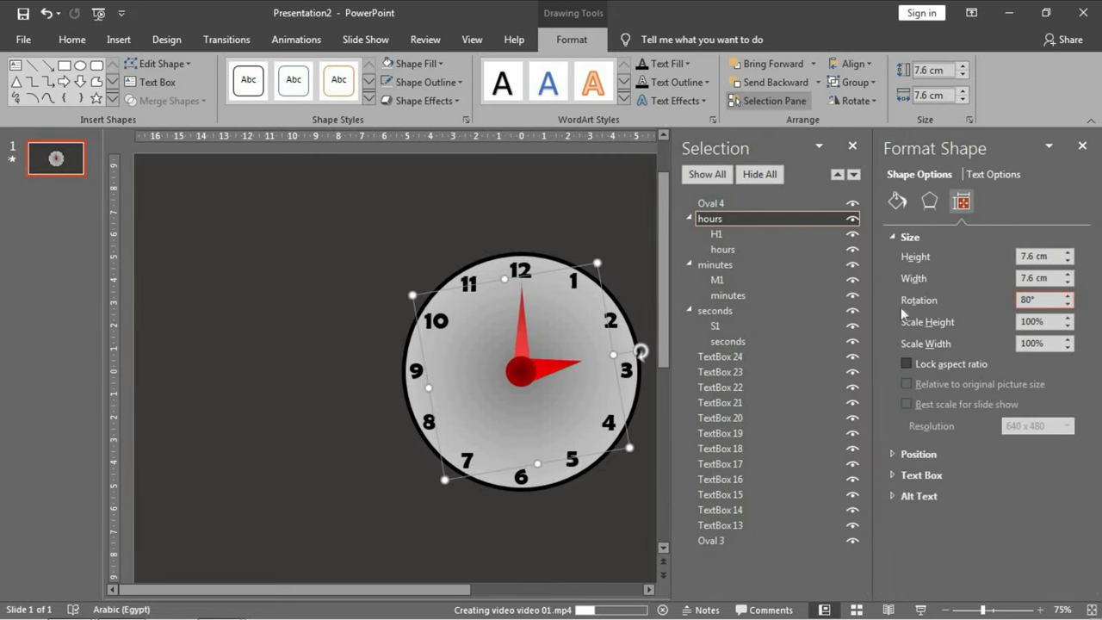
- Set the minutes group's rotation to 40° and close the Format Shape and Selection panes
{"action": "left_click", "coordinate": [732, 266]}
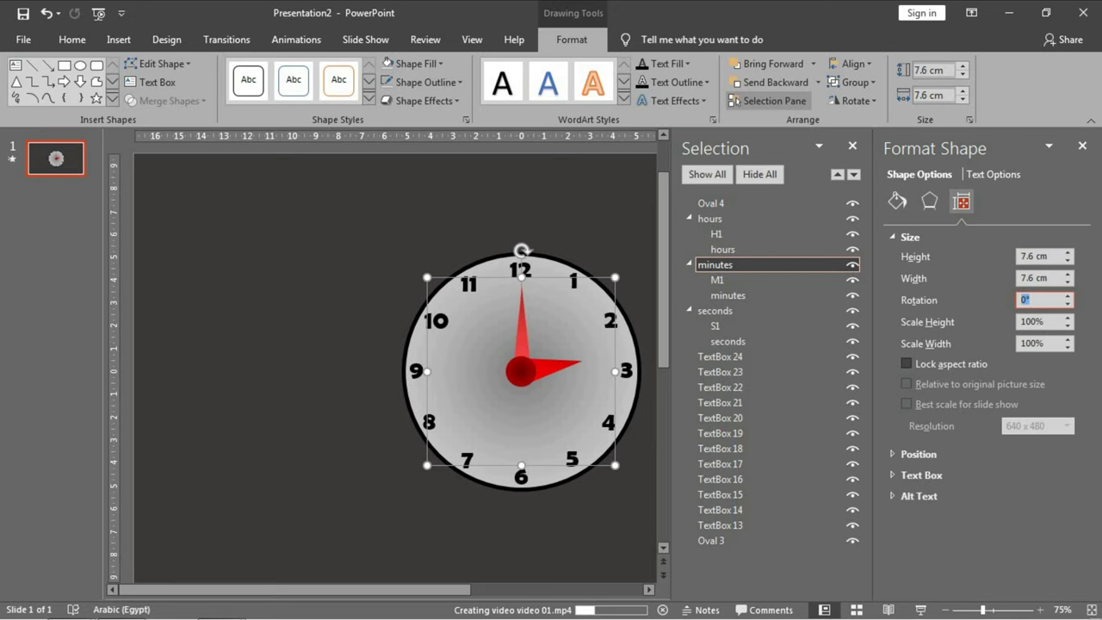
{"action": "type", "text": "40"}
{"action": "key", "text": "Return"}
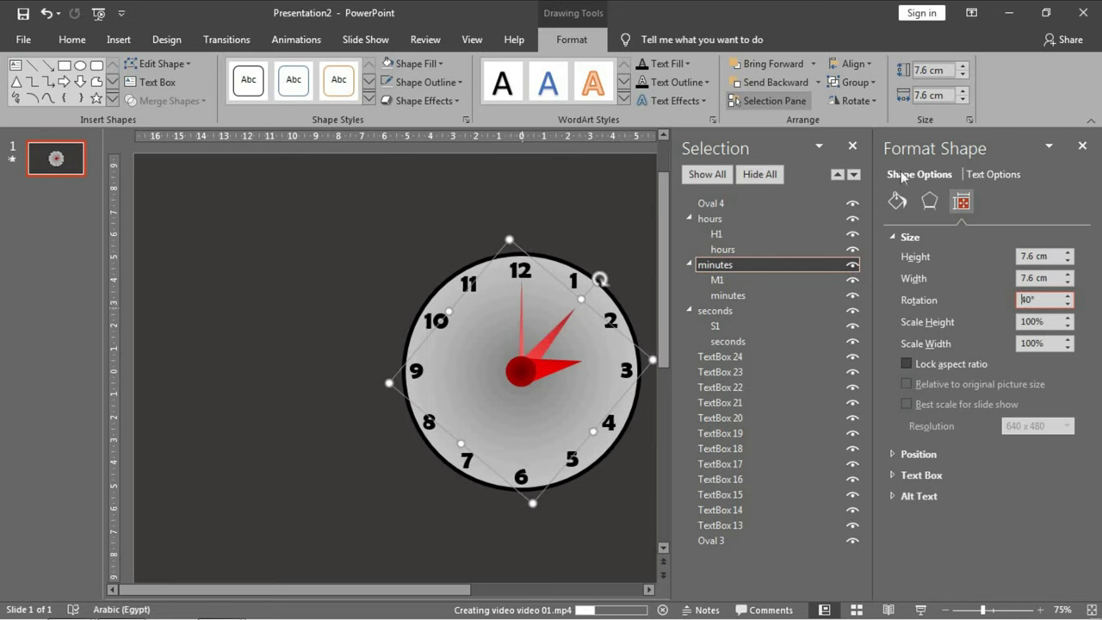
{"action": "left_click", "coordinate": [1082, 146]}
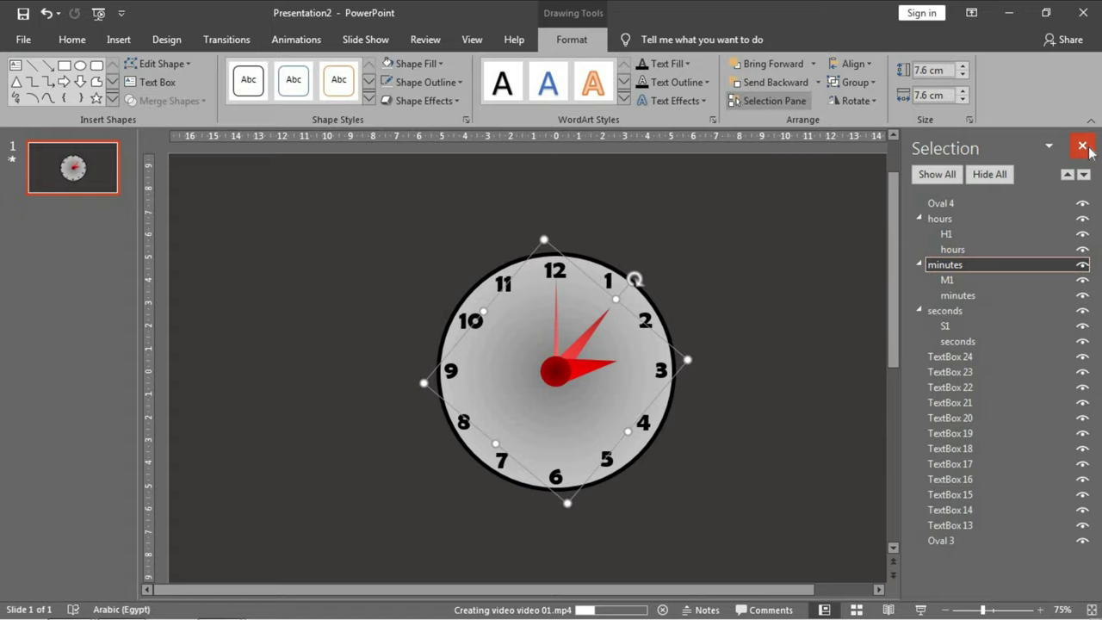
{"action": "left_click", "coordinate": [1083, 146]}
- Play the clock slide as a slide show to check the hands' motion
{"action": "left_click", "coordinate": [867, 244]}
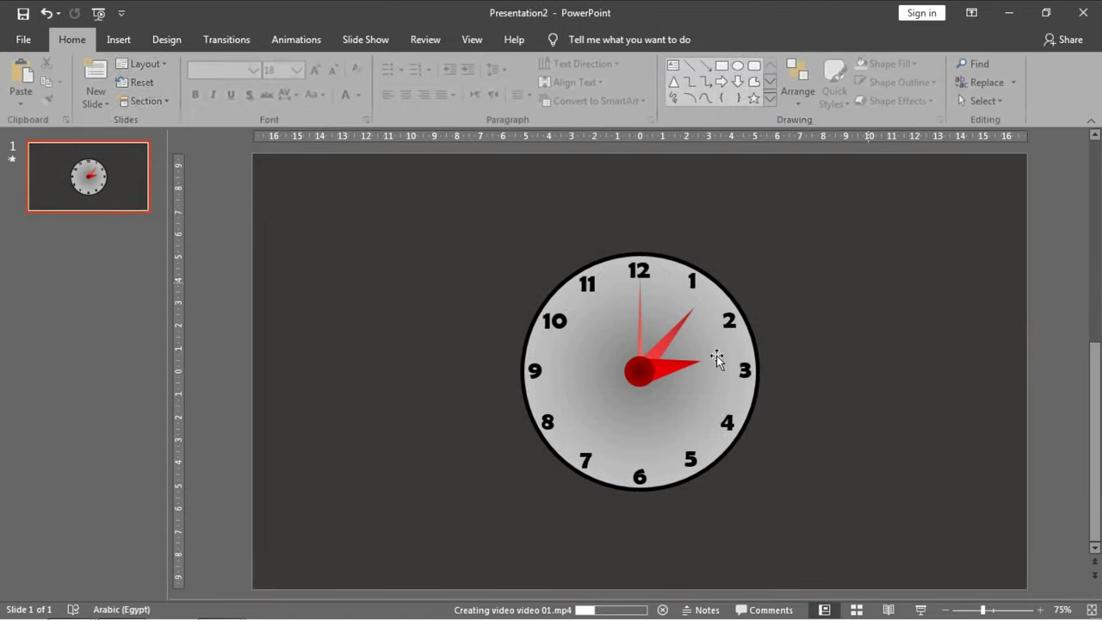
{"action": "left_click", "coordinate": [922, 610]}
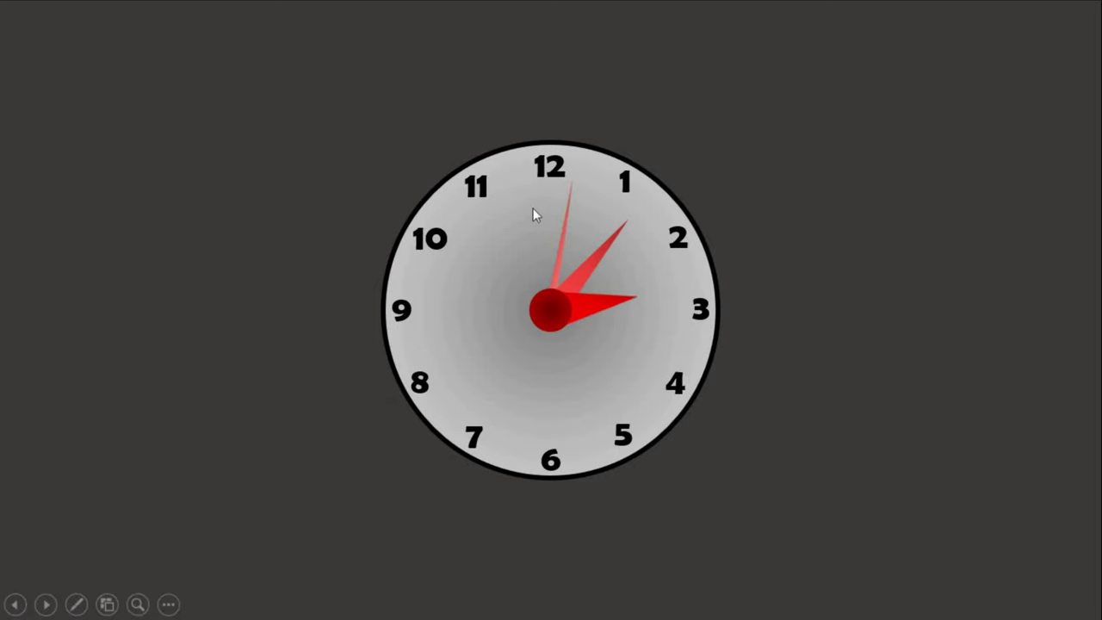